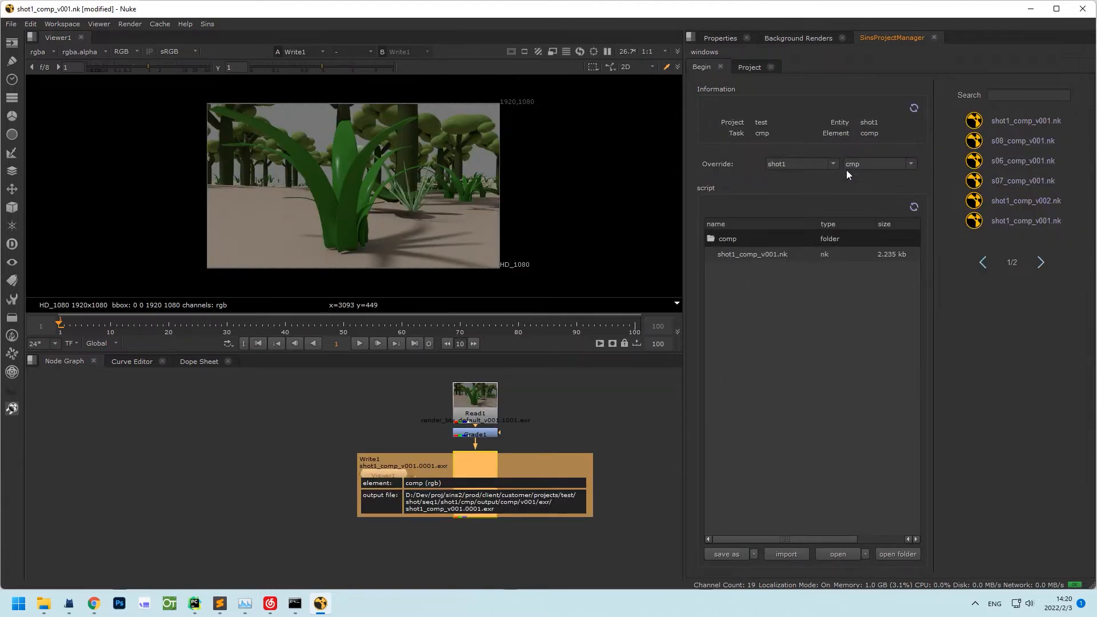
Override the SinsProjectManager shot from shot1 to shot2 so Write1 targets shot2's comp folder.
left_click(832, 163)
left_click(824, 183)
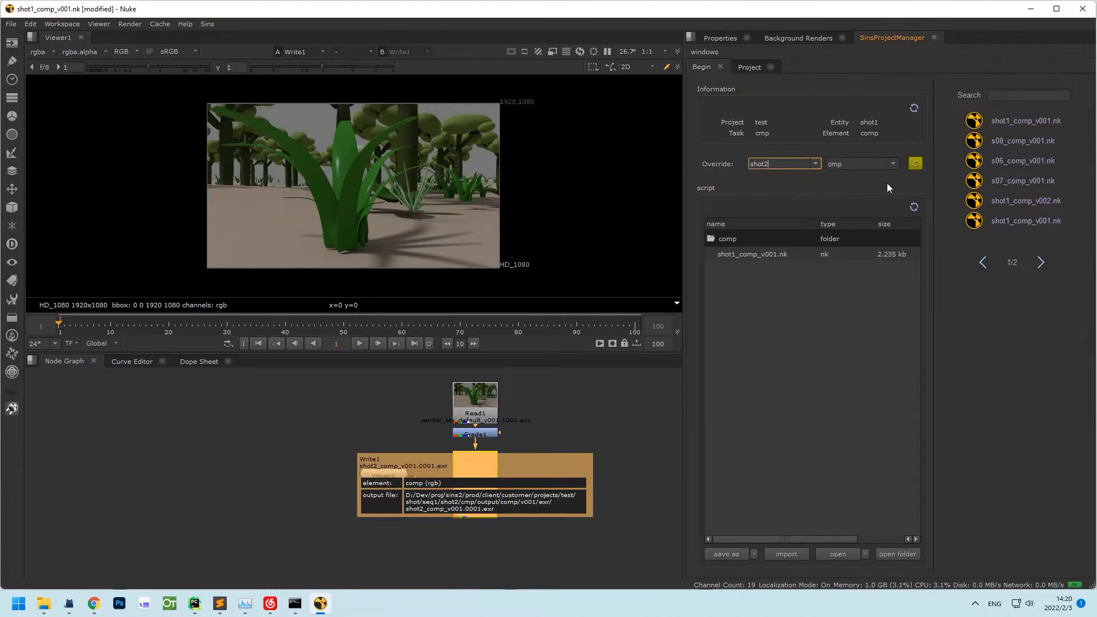
scroll(468, 516, "up", 2)
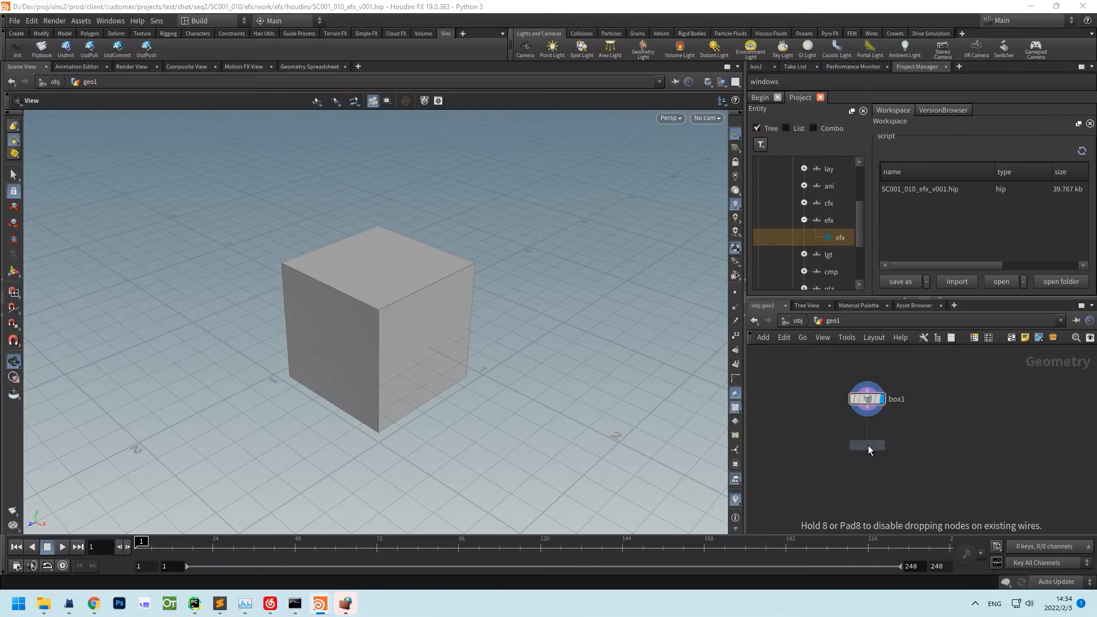
Add sins_rop_geometry1 under box1, inspect its output path, and save the Blender model as C_mod_master_v002.
left_click(867, 445)
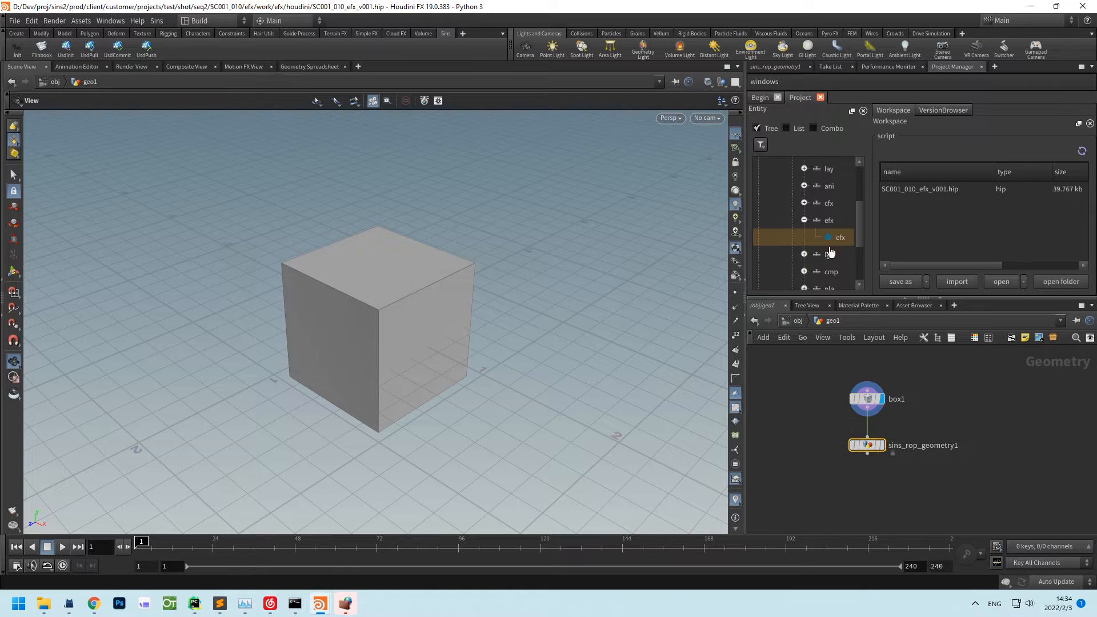
left_click(775, 66)
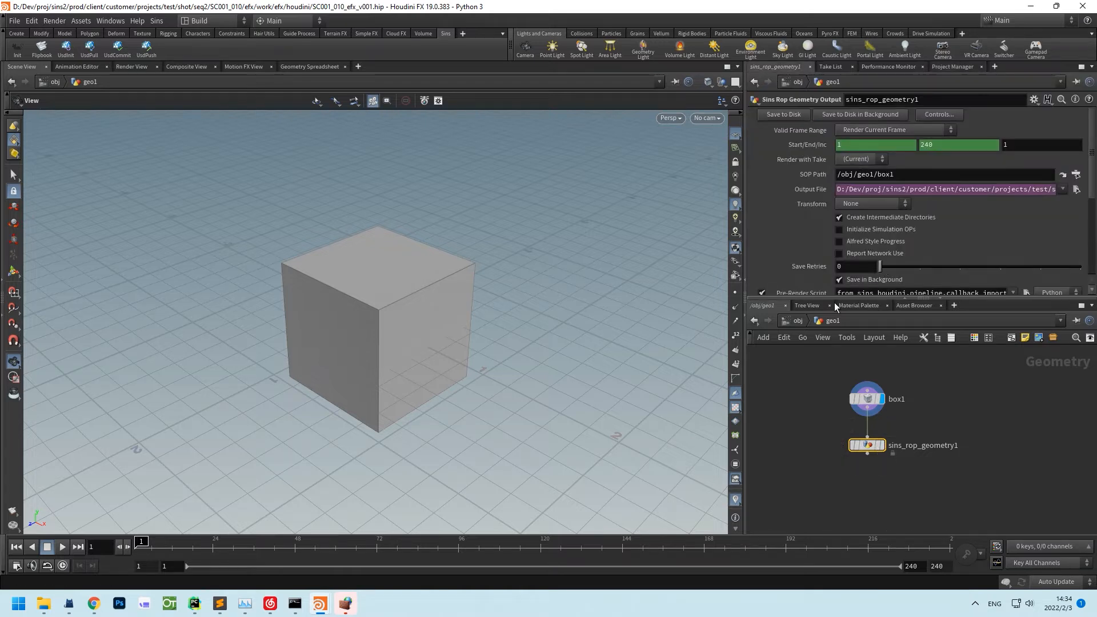
left_click_drag(834, 298, 826, 351)
triple_click(951, 191)
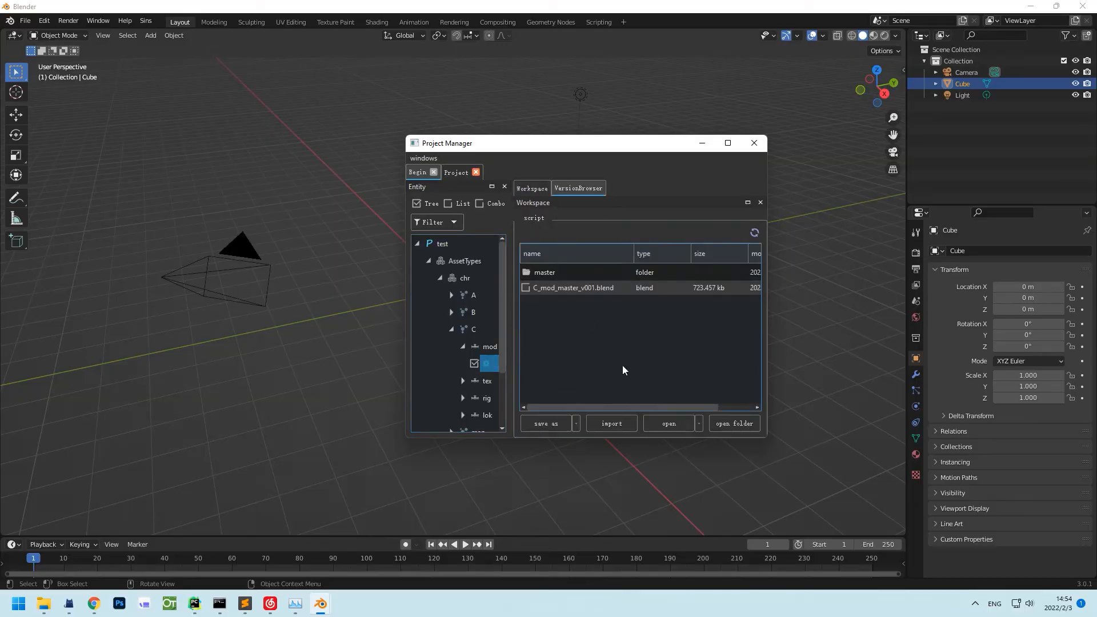
left_click(545, 423)
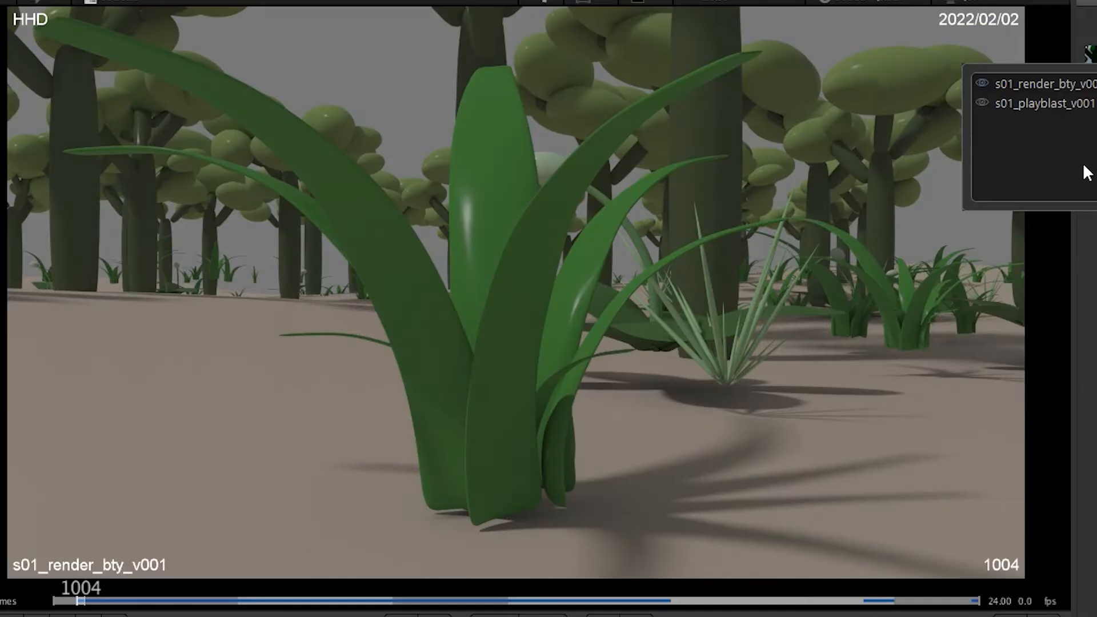
Toggle the s01 render and playblast, post 'test note', then set hair style1 and hat style3.
key("parenright")
key("parenright")
key("parenright")
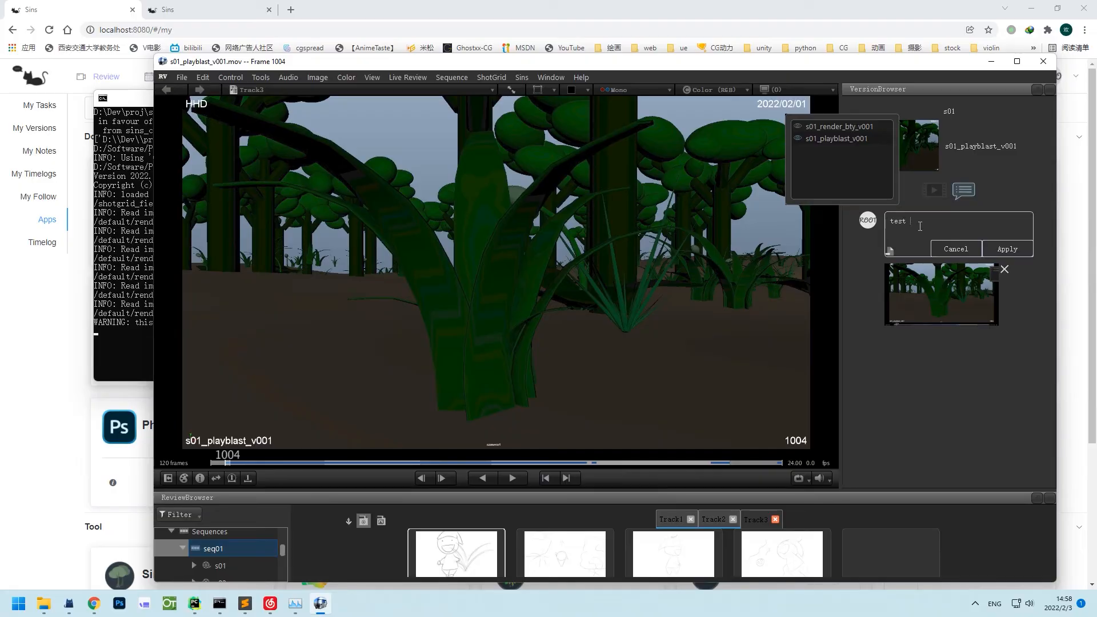
left_click(1016, 249)
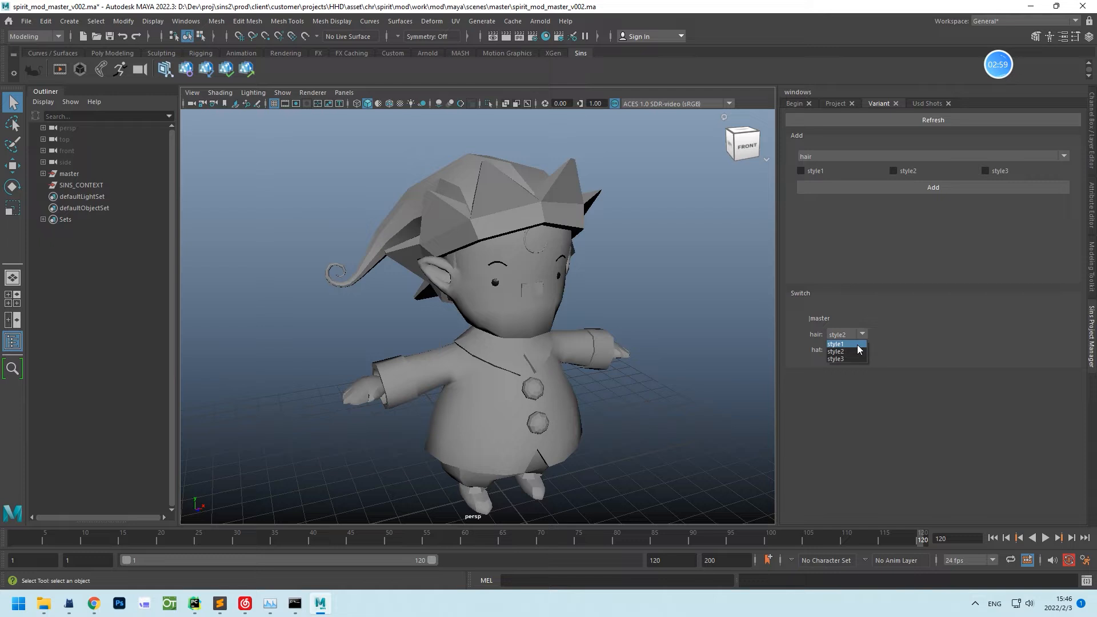
left_click(857, 344)
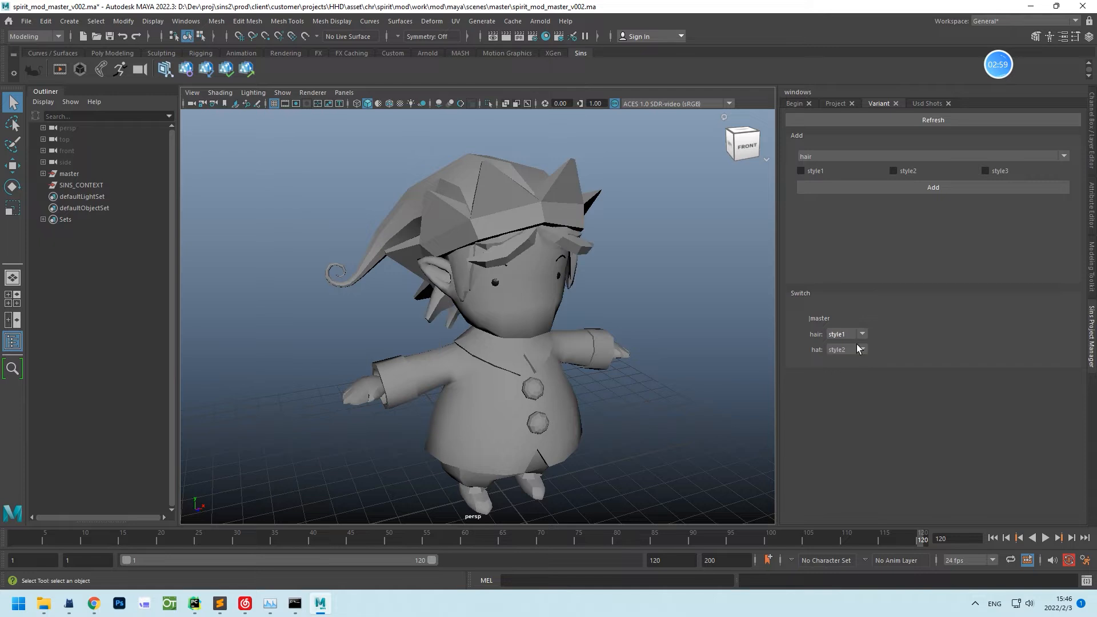
left_click(846, 374)
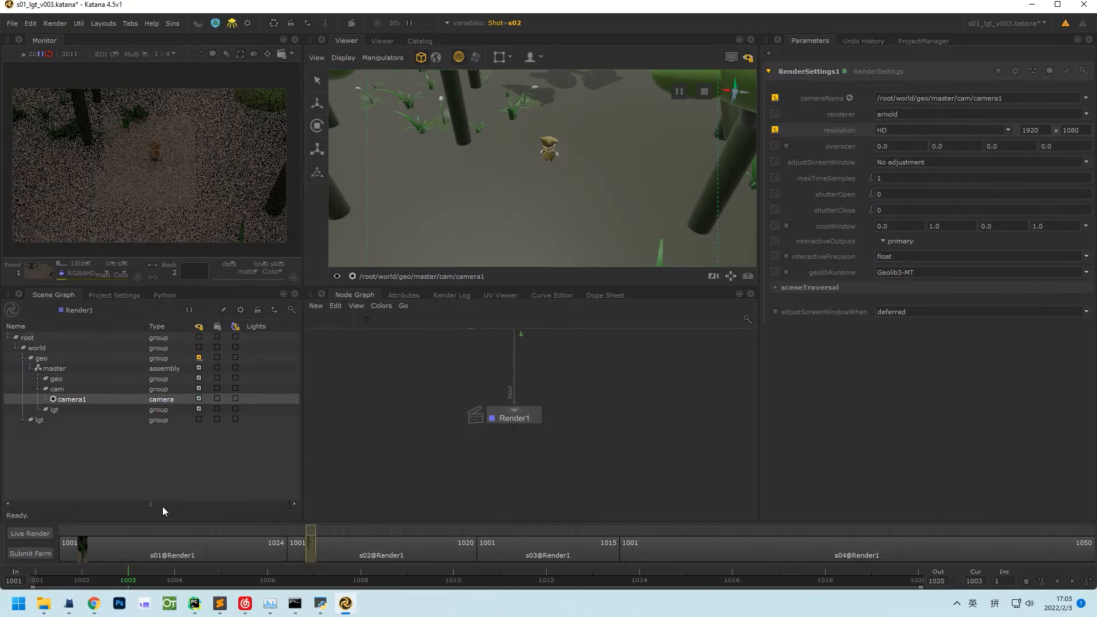
Switch the lighting scene to shot s01, view another shot, and select the browser address.
left_click(82, 551)
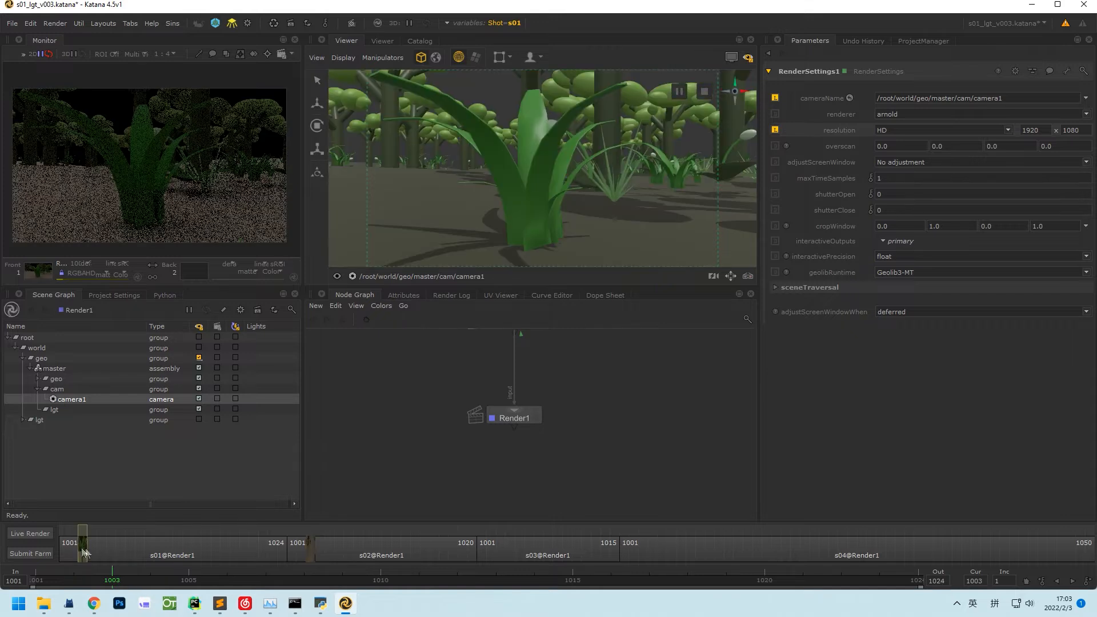
left_click(309, 547)
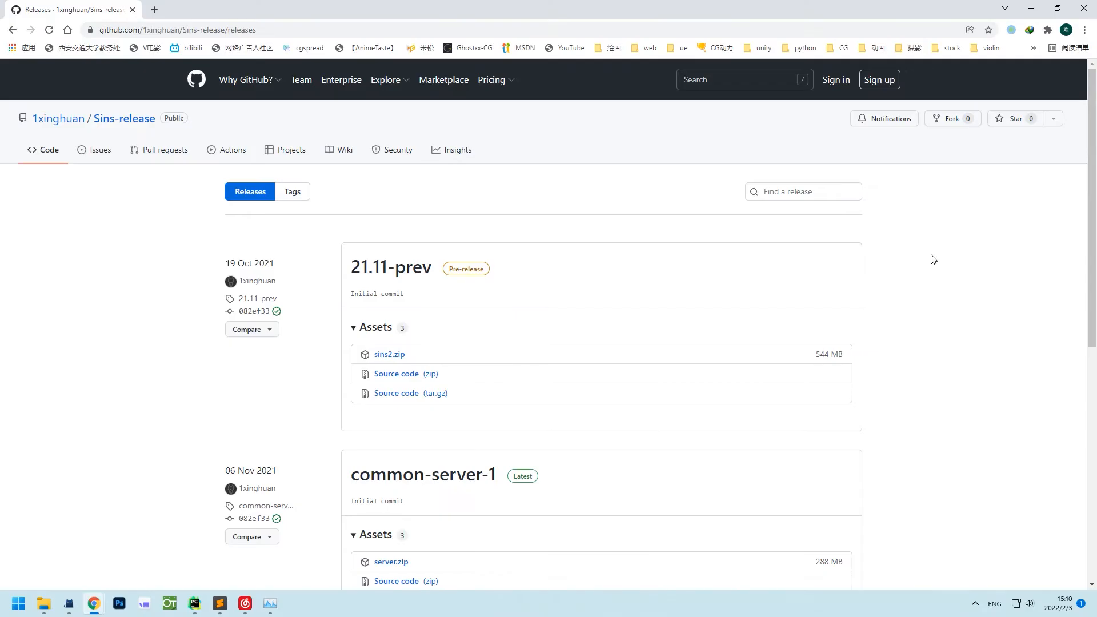
left_click(302, 30)
left_click(302, 29)
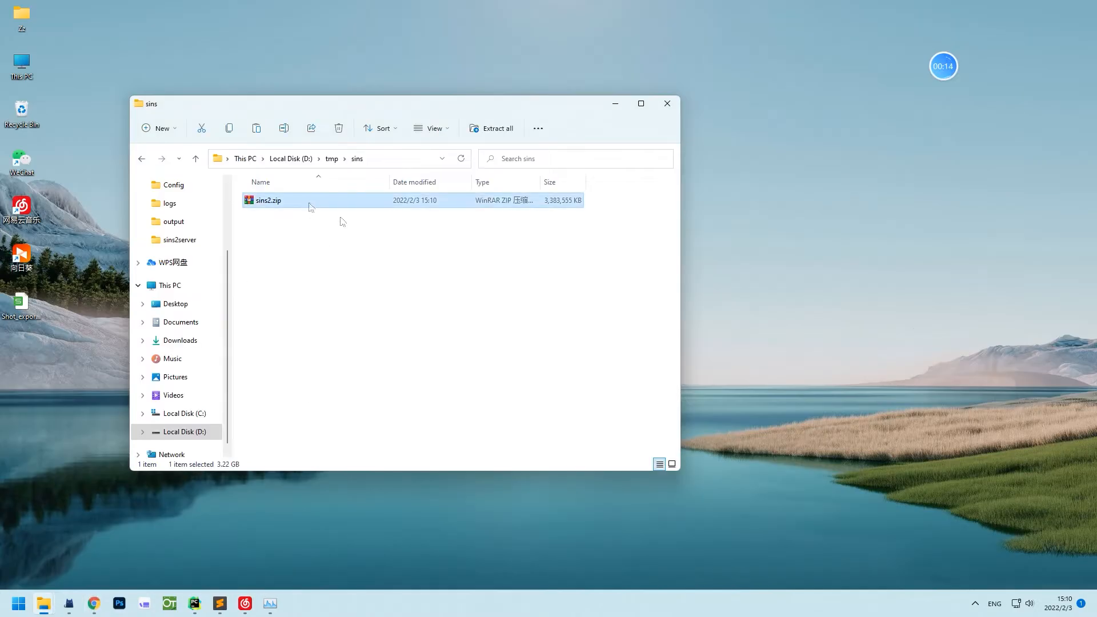
Extract sins2.zip in place and open the extracted server folder.
right_click(338, 201)
left_click(371, 355)
left_click(466, 68)
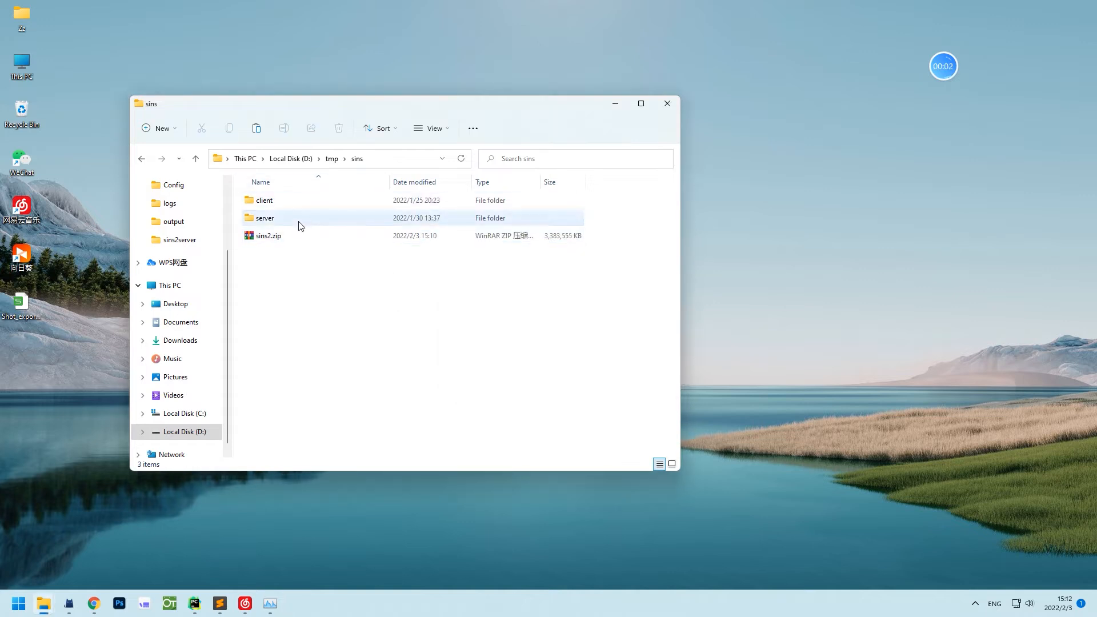
double_click(298, 219)
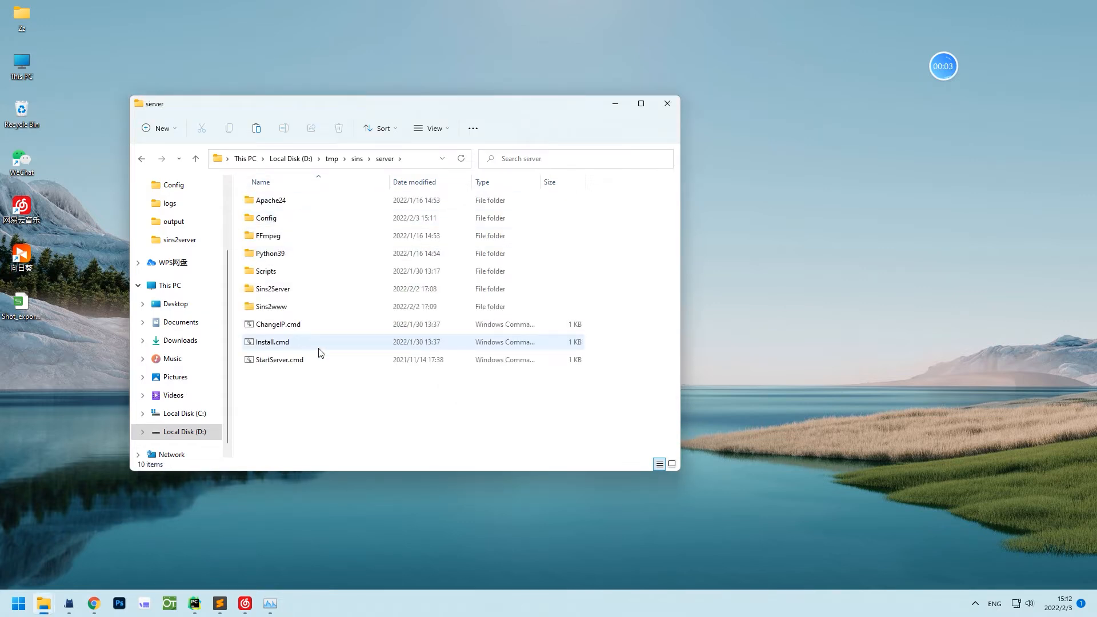
Run Install.cmd and StartServer.cmd, then enter localhost:8080/#/login in the browser.
left_click(340, 343)
double_click(381, 346)
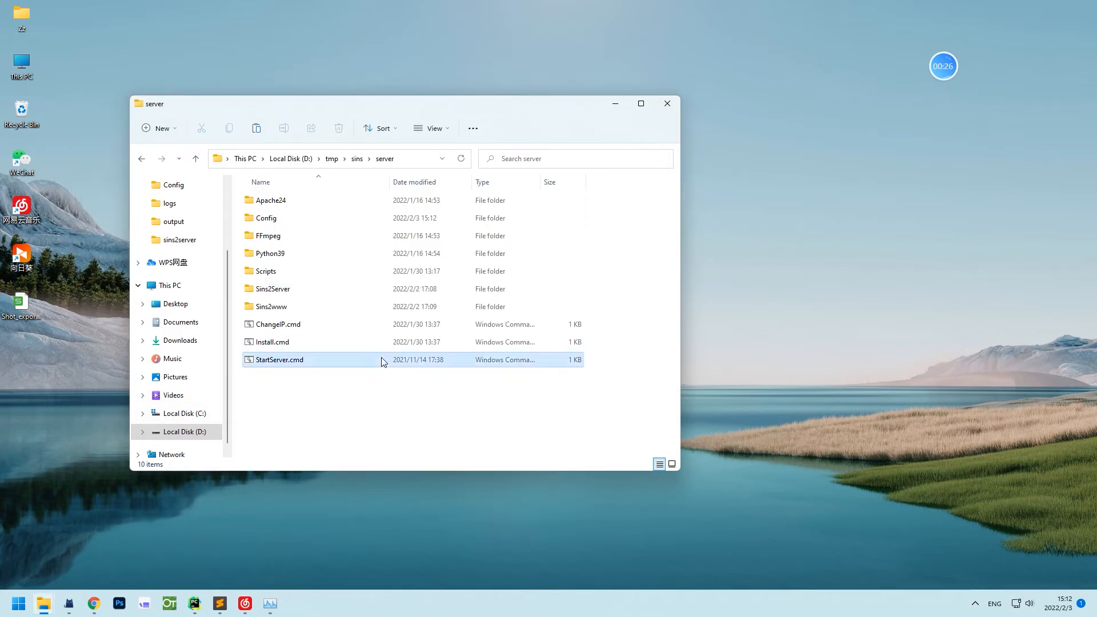
double_click(382, 359)
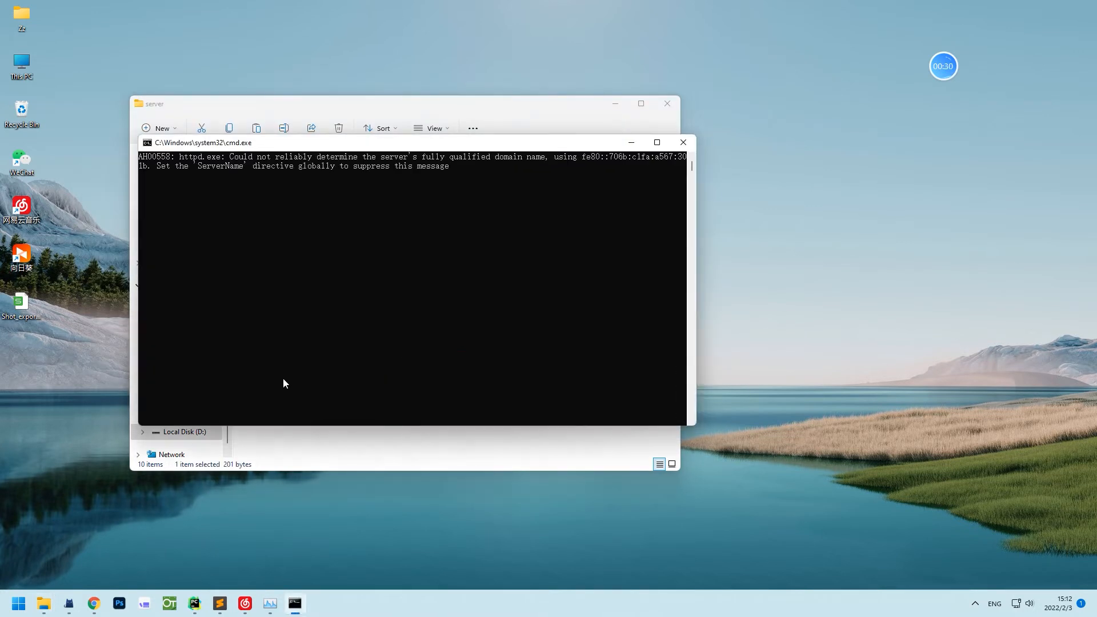
left_click(94, 603)
type("localhost")
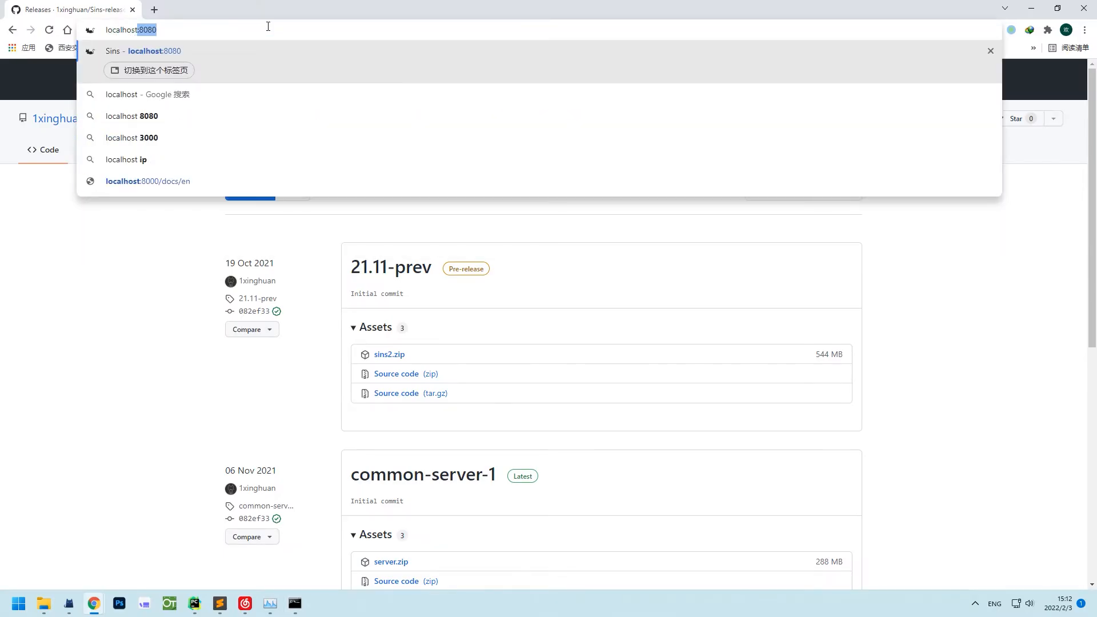
type(":8080/#/login")
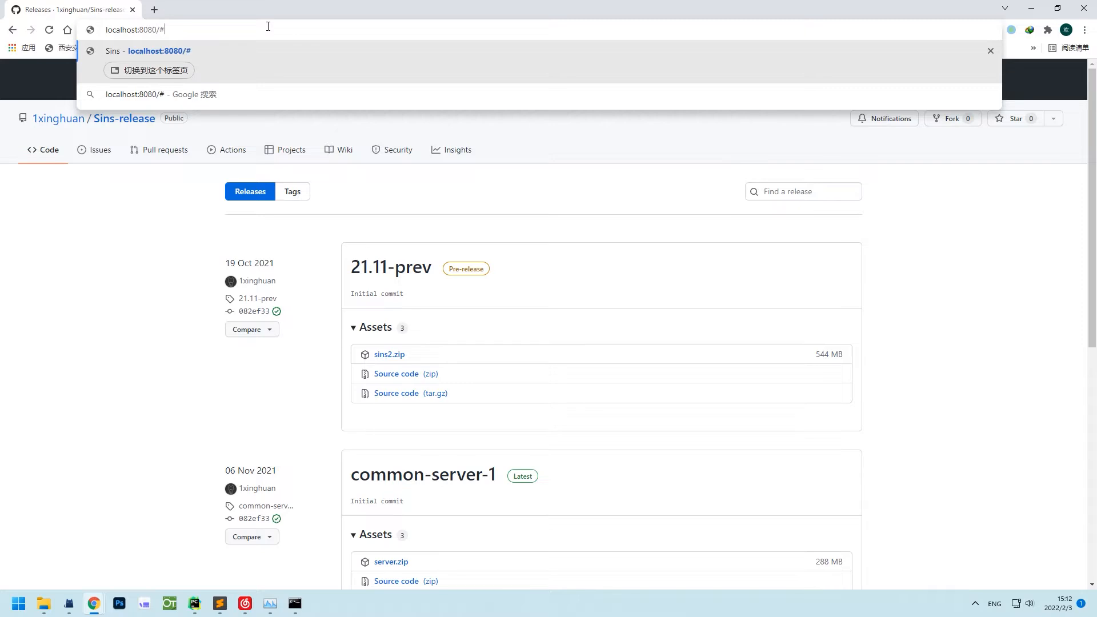
Load the localhost:8080 login page and sign in to Sins with the administrator account.
key("Return")
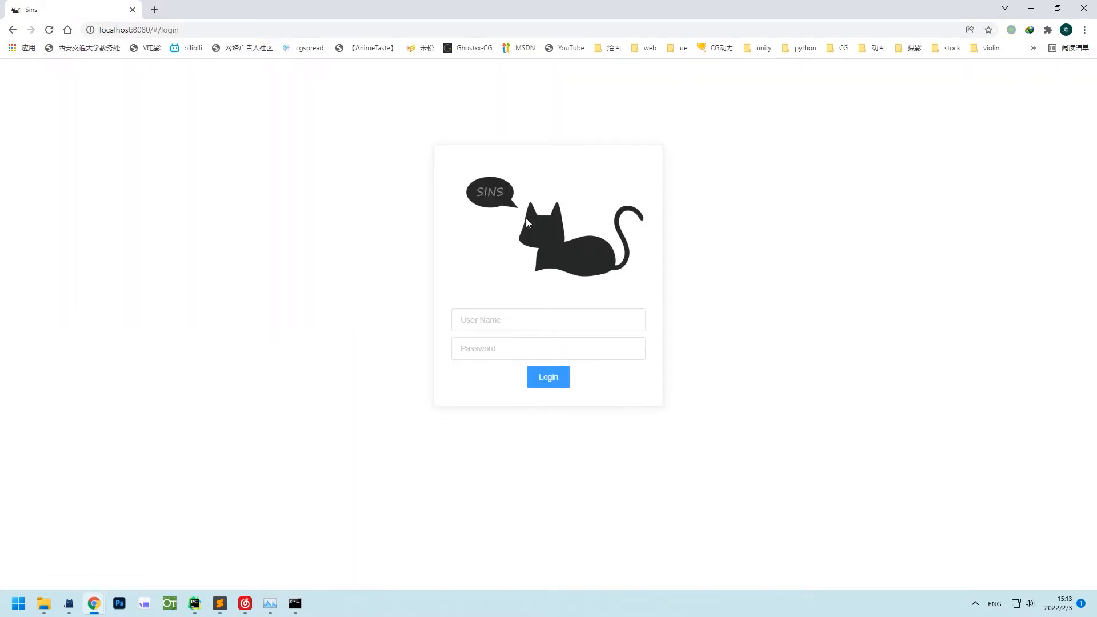
left_click(479, 320)
type("adm12")
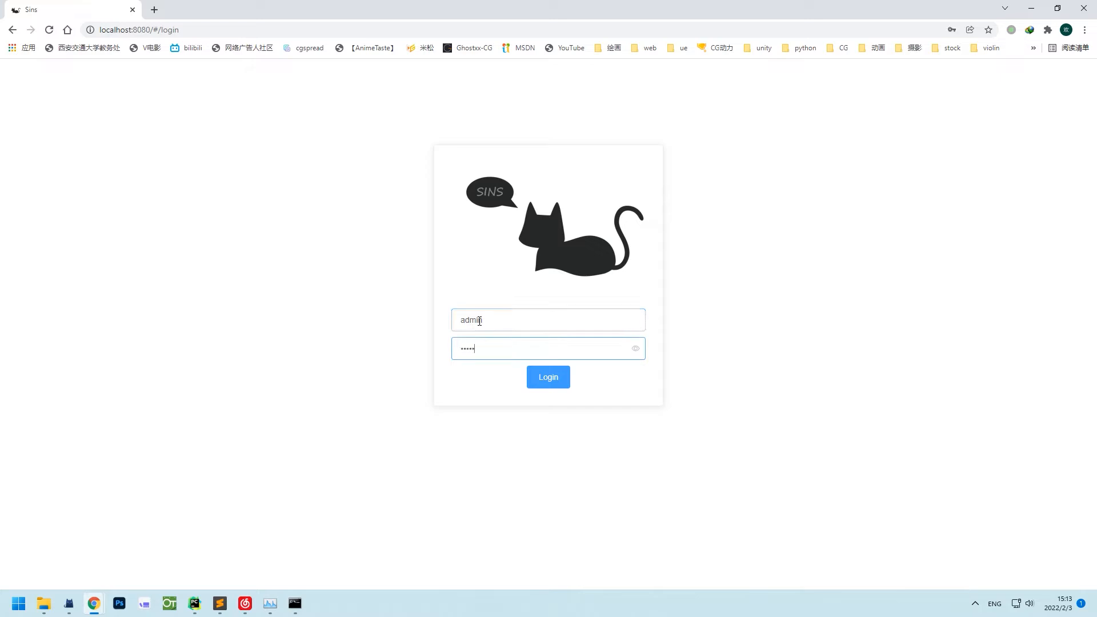
left_click(548, 382)
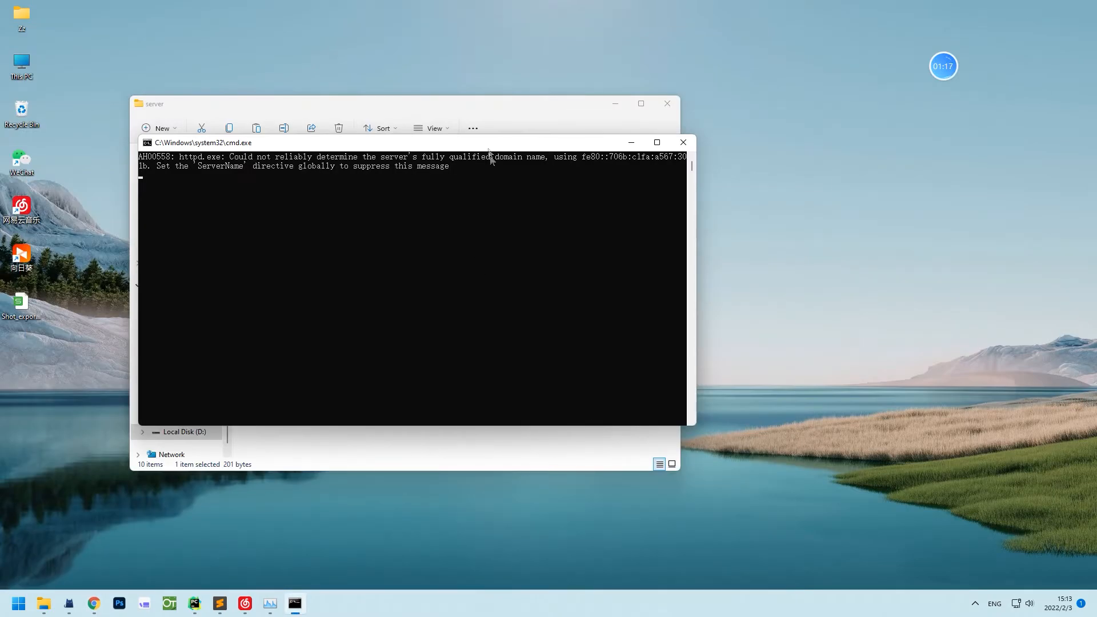
left_click_drag(489, 151, 853, 199)
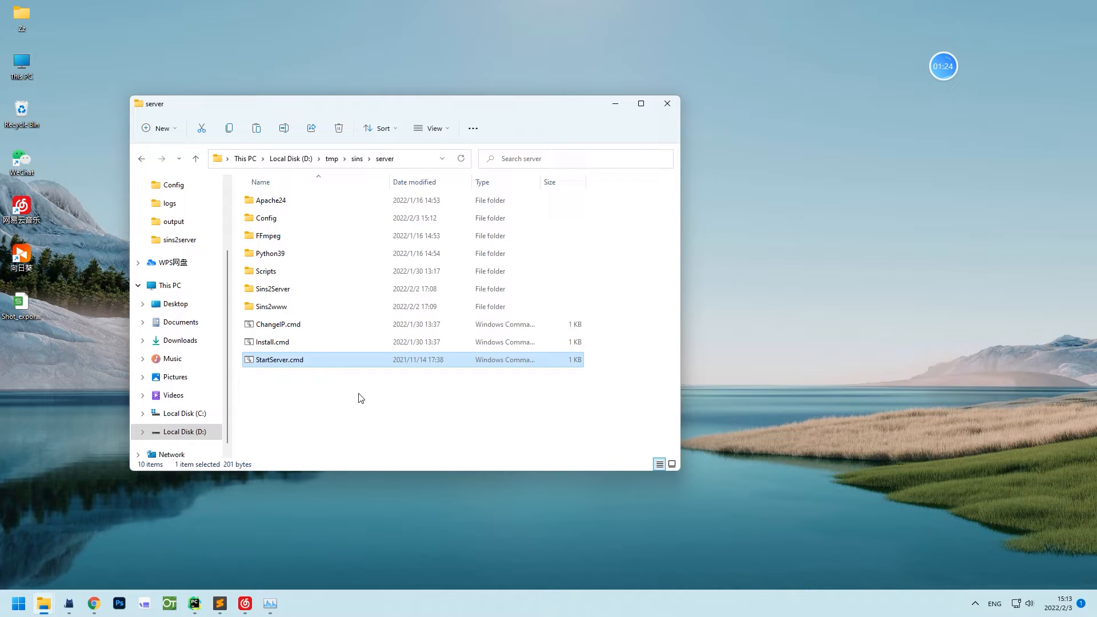
Open a command prompt in the server folder via cmd in the address bar.
left_click(360, 398)
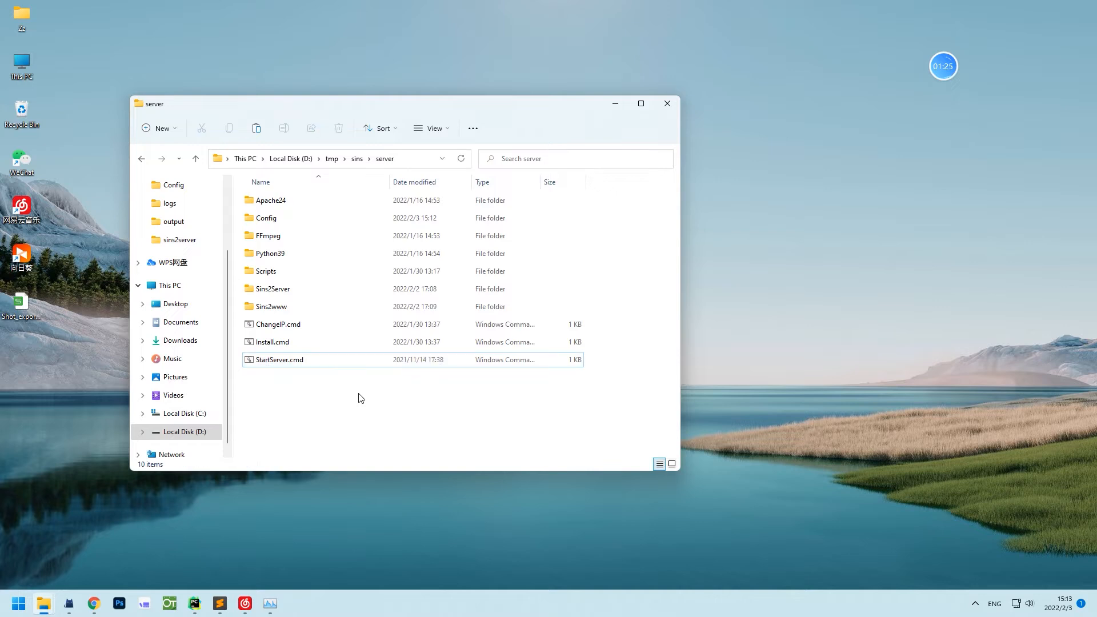
left_click(416, 161)
left_click(321, 158)
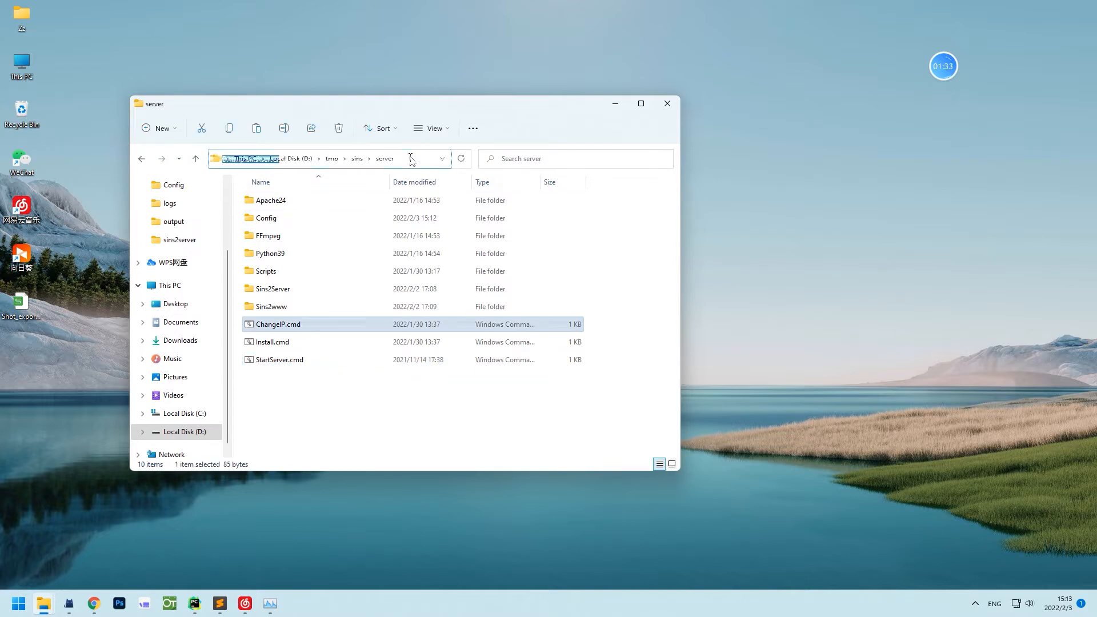
type("cmd")
key("Return")
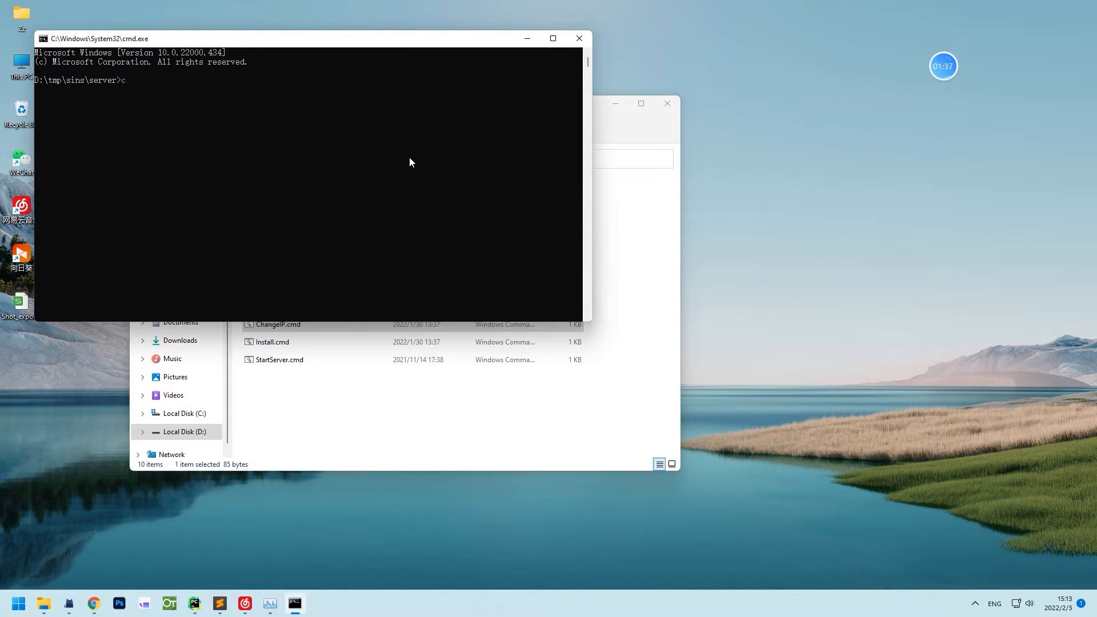
Run ChangeIP.cmd 192.168.1.4, then restart the server with StartServer.cmd.
type("c")
key("Tab")
type("192.168.1.4")
key("Return")
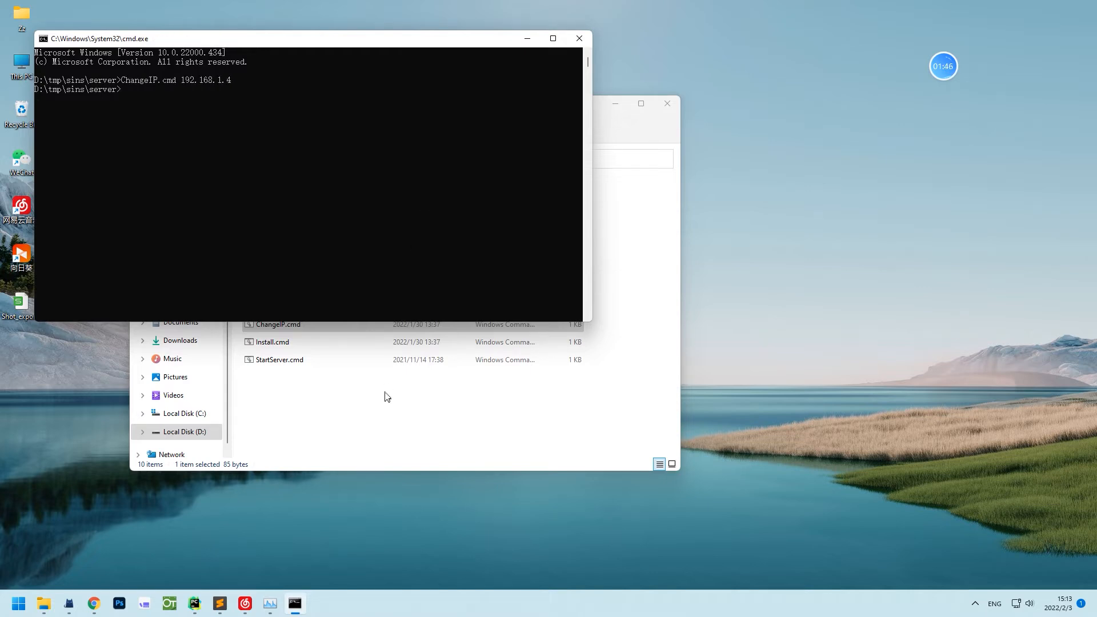
left_click(386, 362)
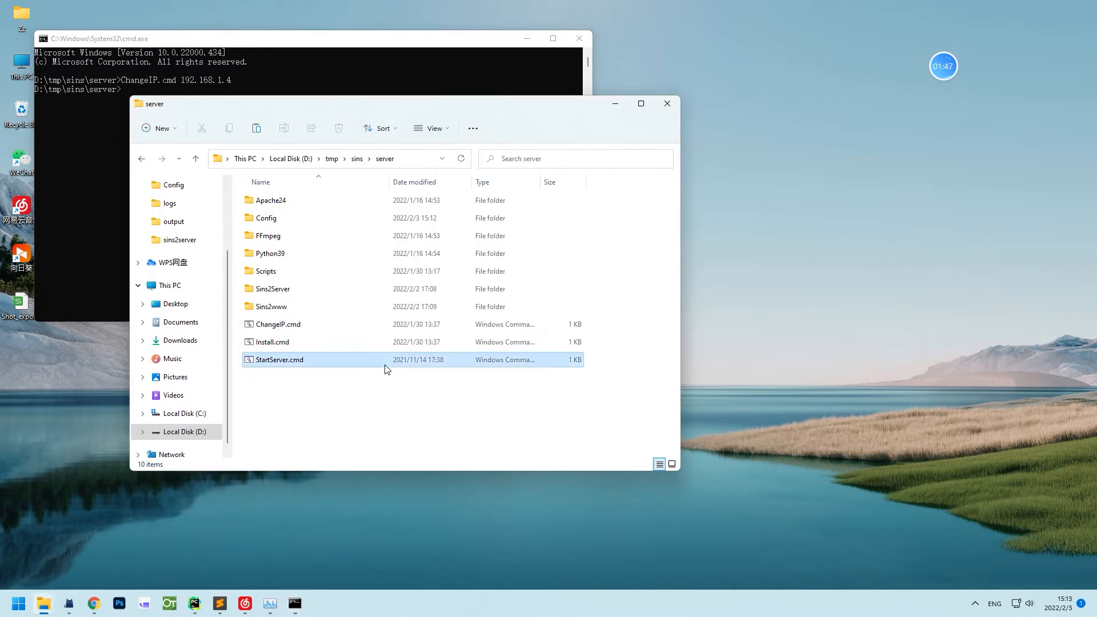
double_click(438, 366)
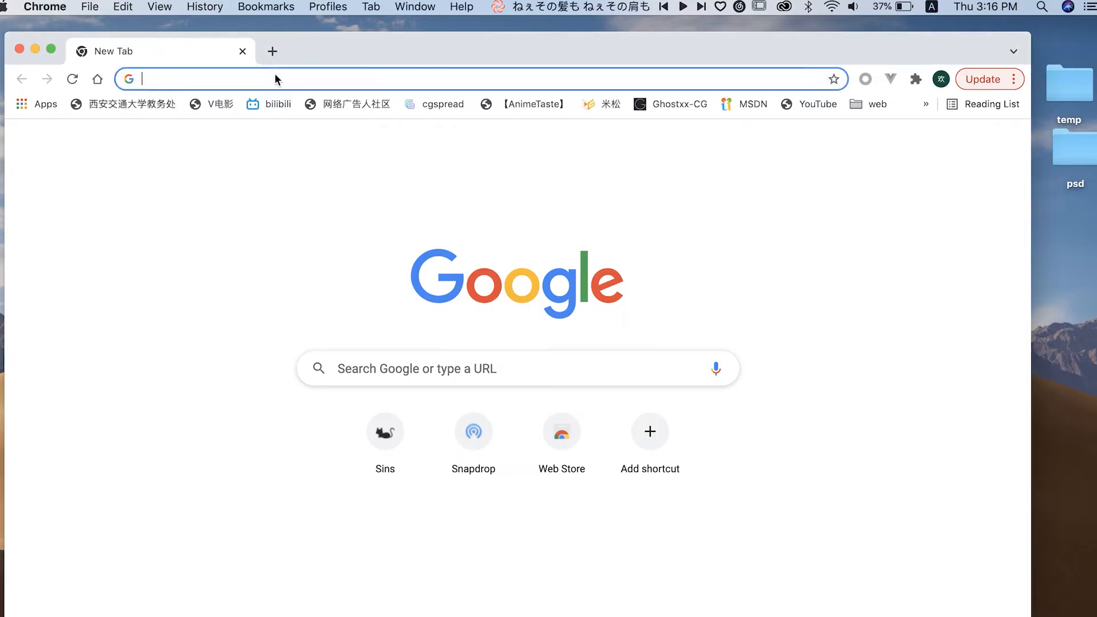
From the Mac, load 192.168.1.4:8080 and sign in with the administrator account.
type("192.1")
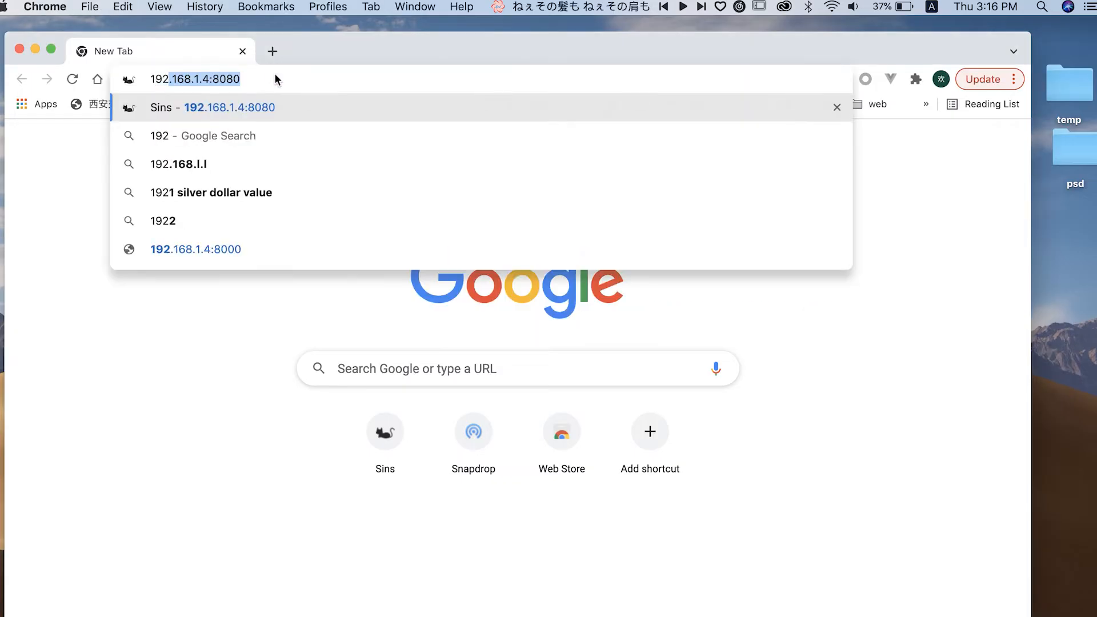
type("68.1.4:")
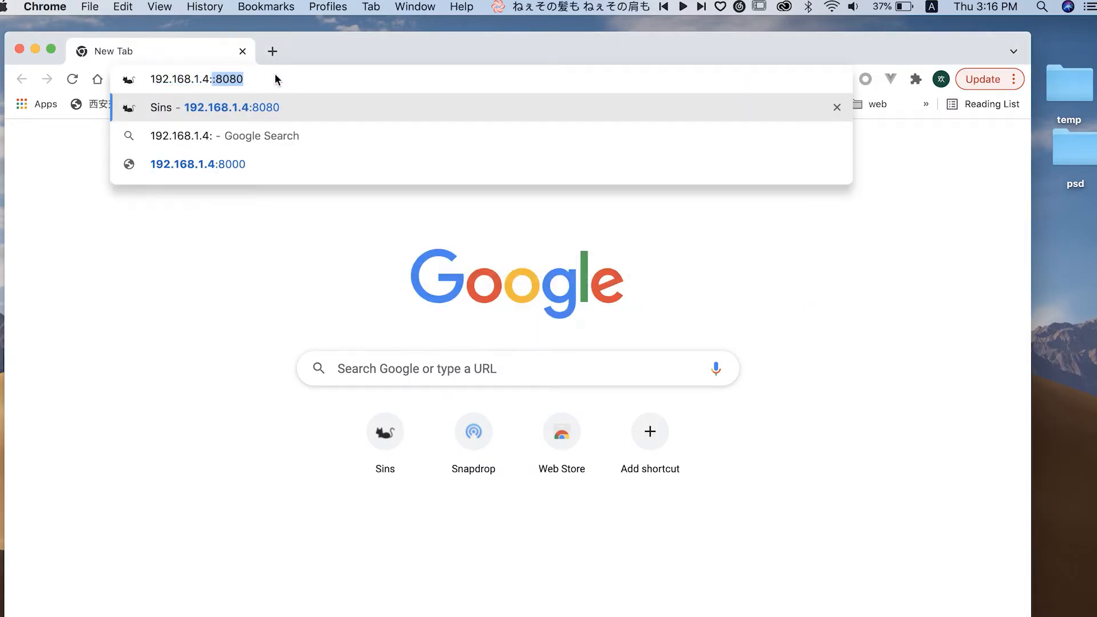
type("8080")
key("Return")
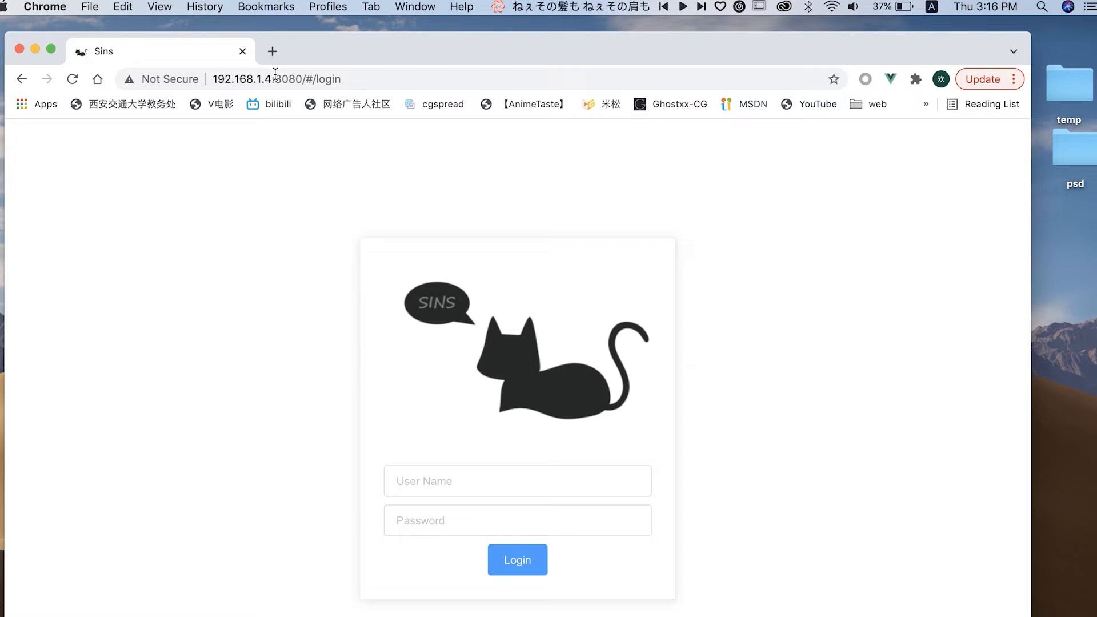
left_click(454, 480)
type("admin123")
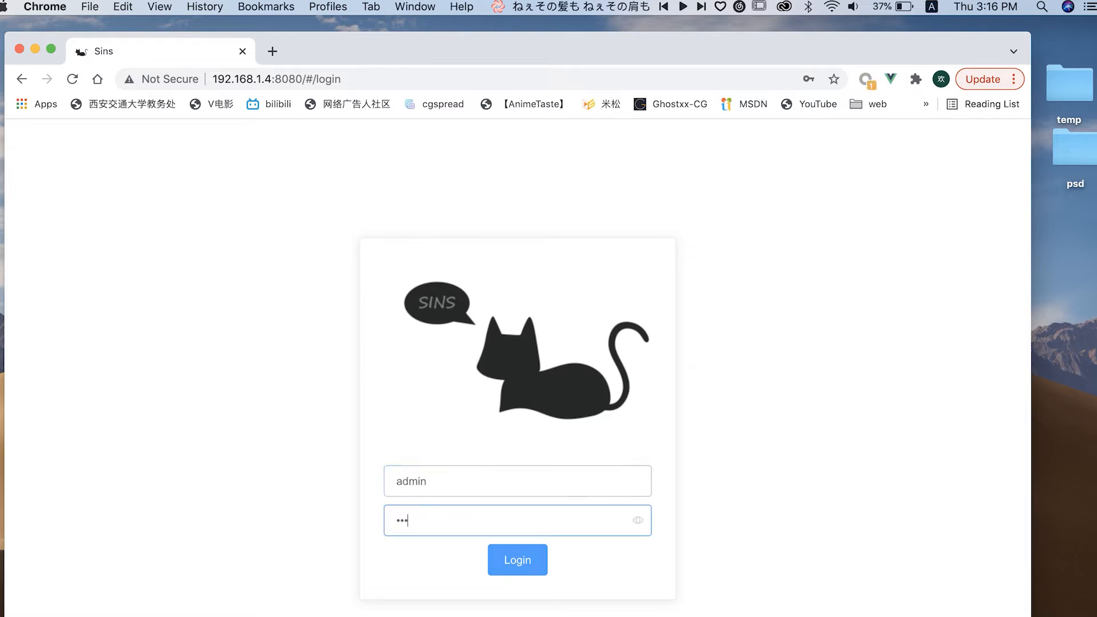
left_click(529, 568)
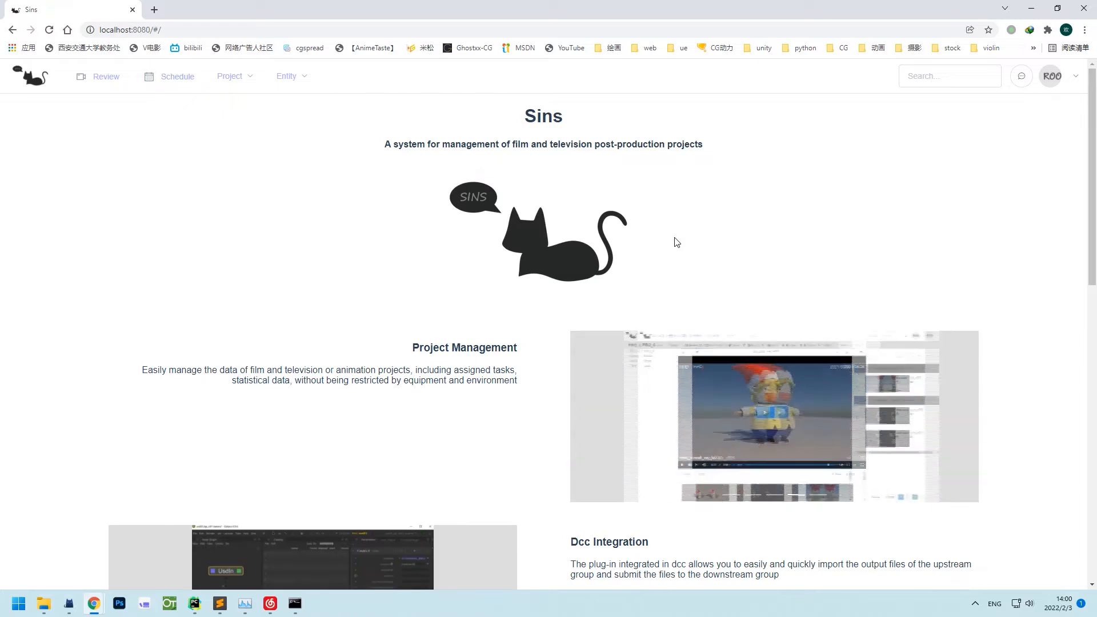
Open the Sins 21.06 documentation from the Document card, browse it, and close its tab.
scroll(674, 241, "down", 12)
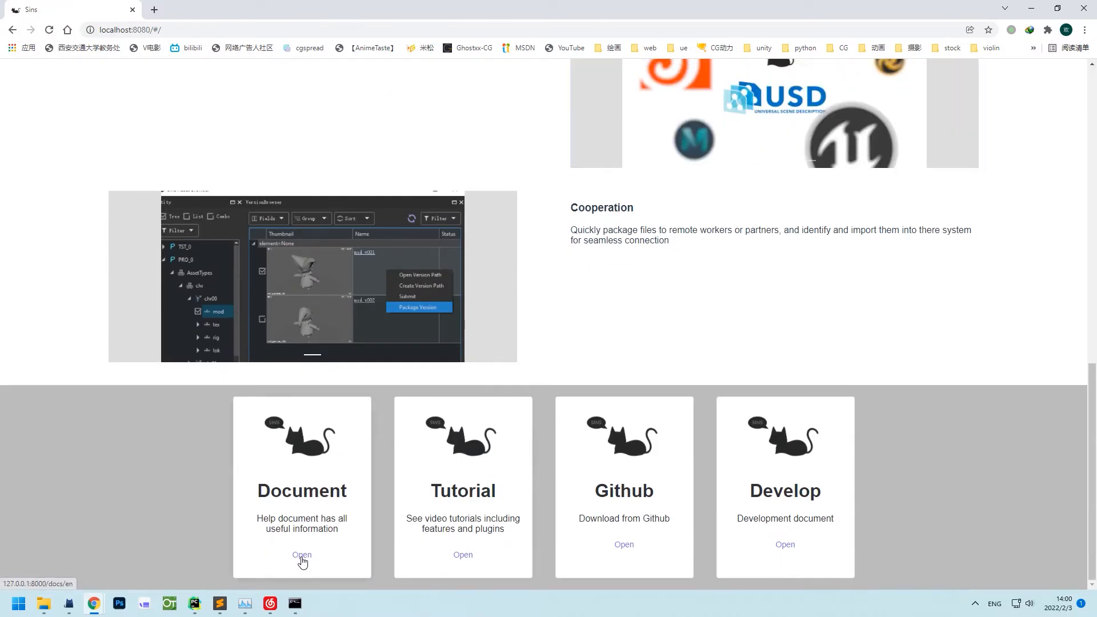
left_click(301, 558)
scroll(436, 326, "down", 7)
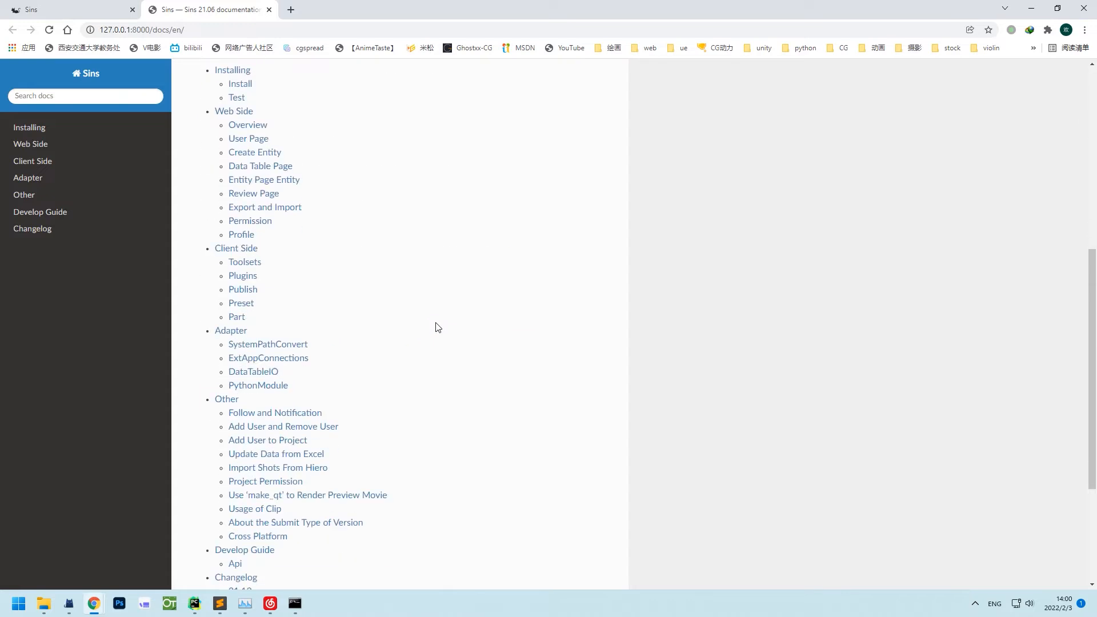
scroll(437, 325, "up", 7)
left_click(269, 10)
scroll(388, 194, "up", 12)
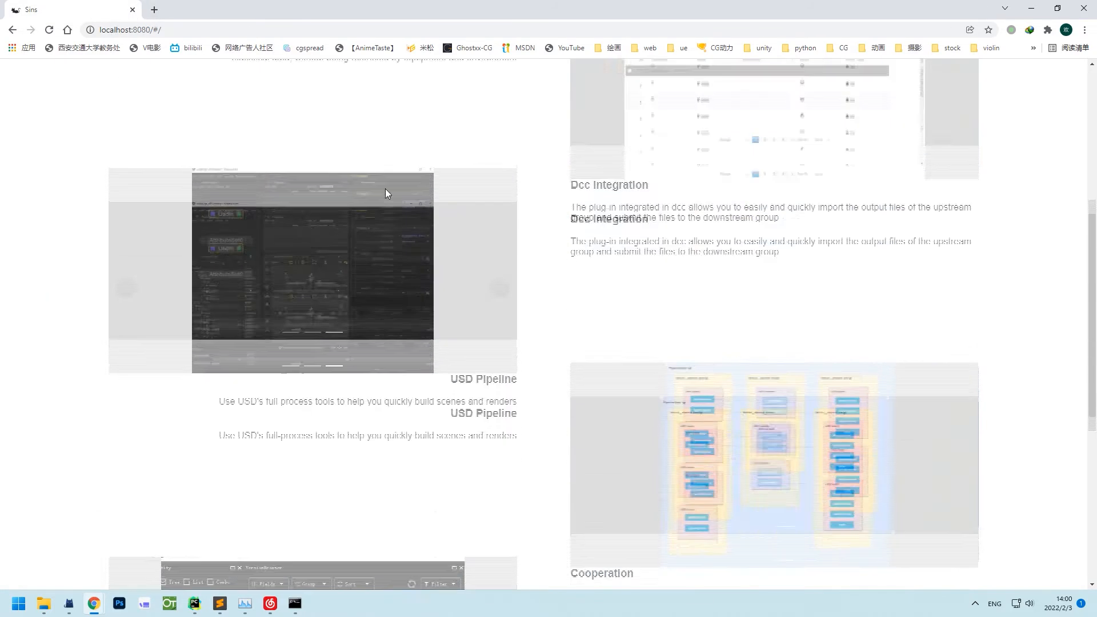
In Review, play HHD's s08_comp_v001 then s08_playblast_v001, close the player, and go to Schedule.
left_click(109, 84)
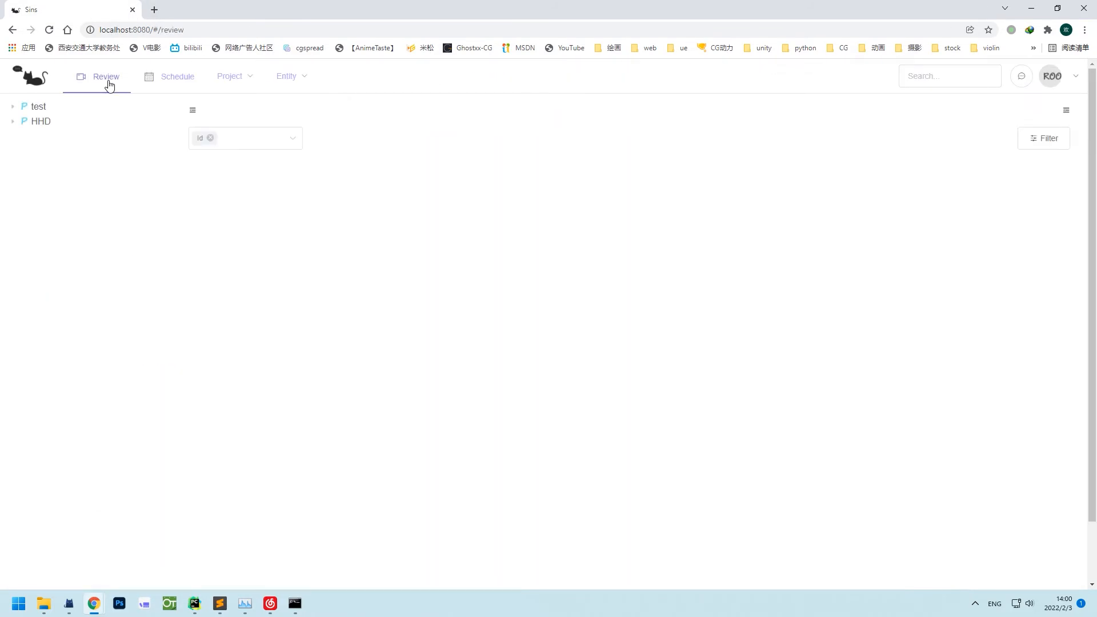
left_click(13, 121)
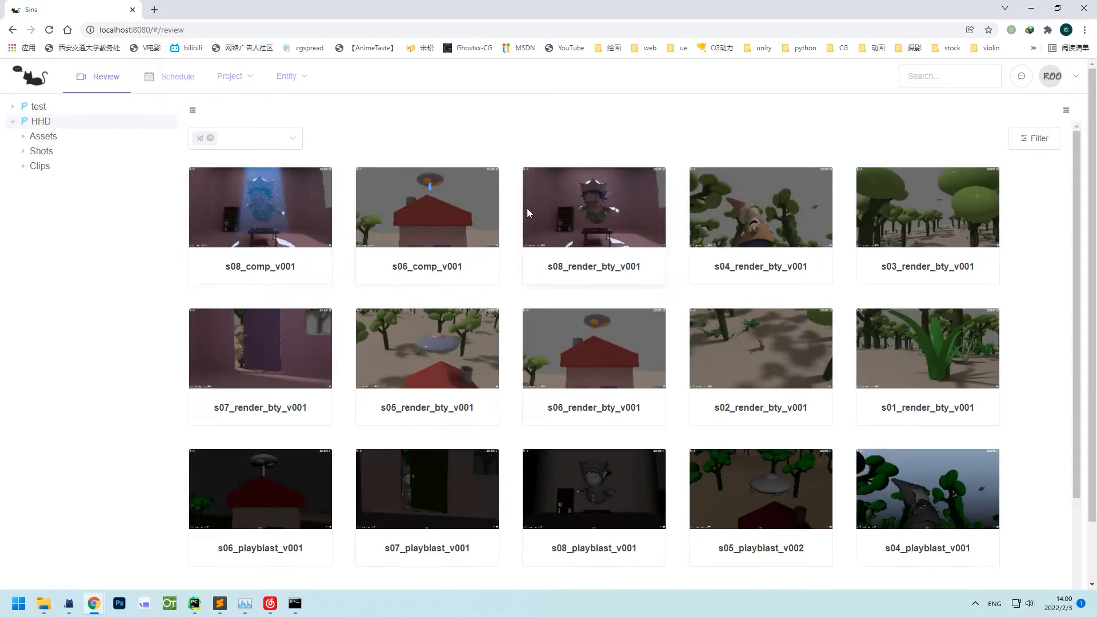
left_click(280, 211)
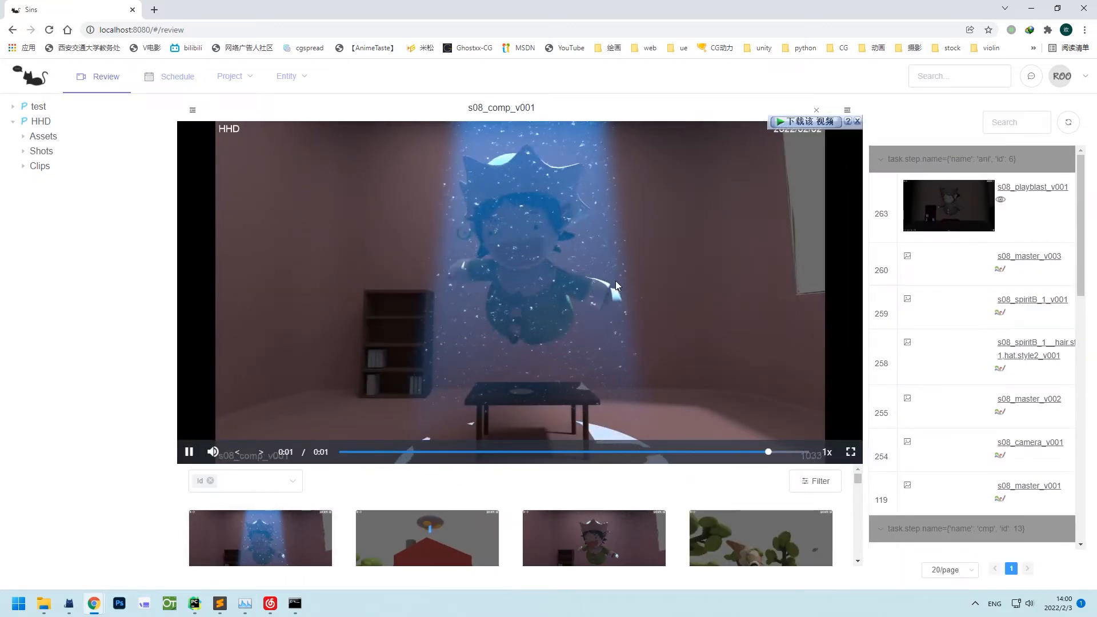
left_click(1008, 223)
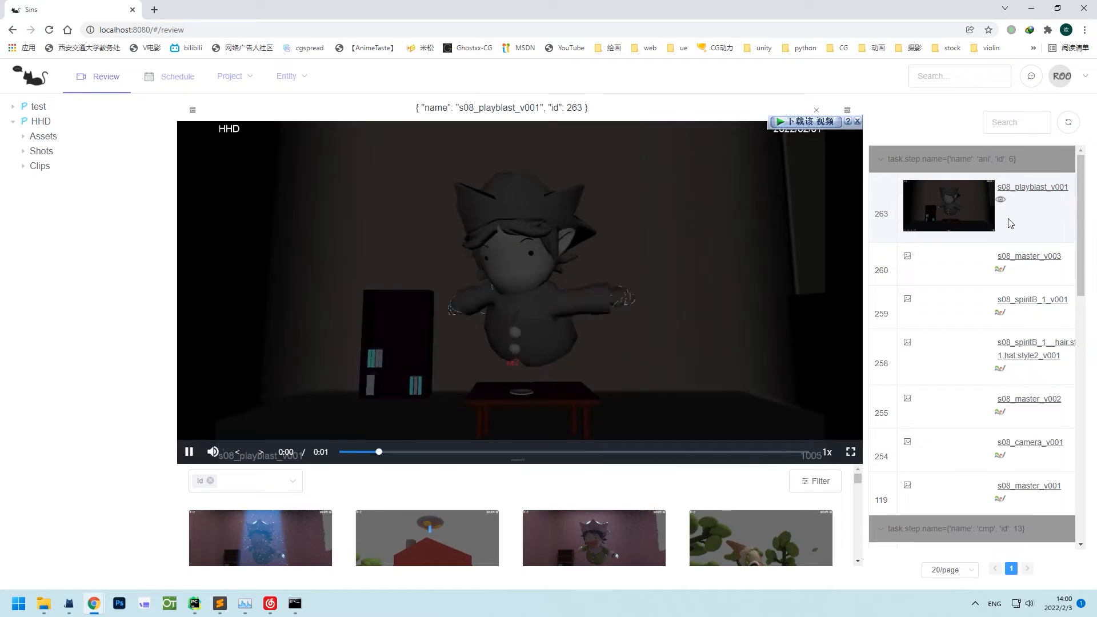
left_click(815, 110)
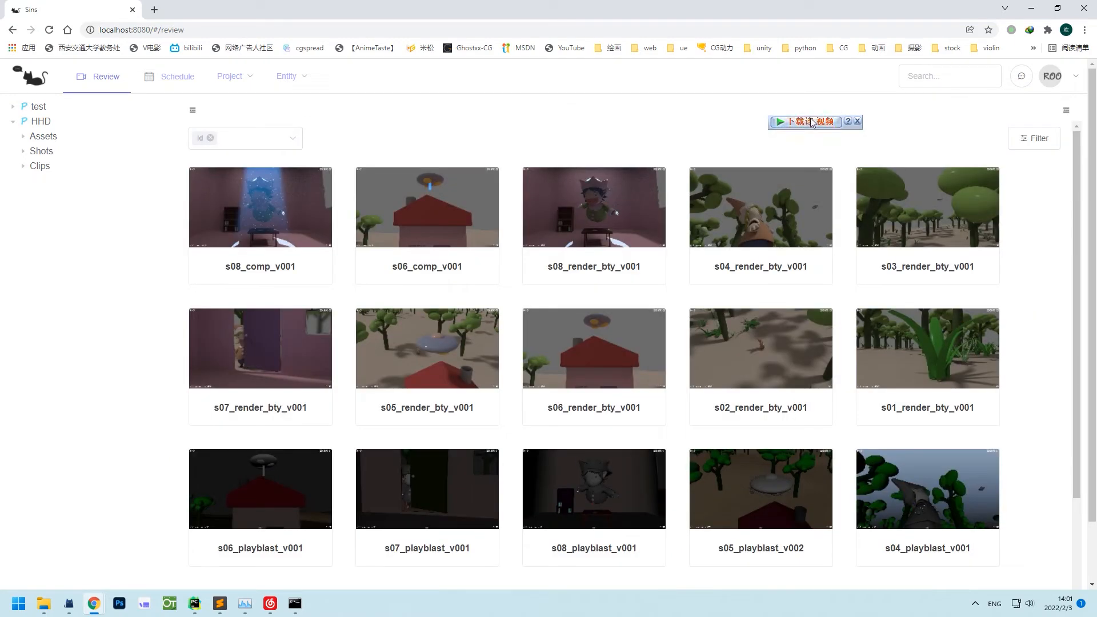
left_click(162, 77)
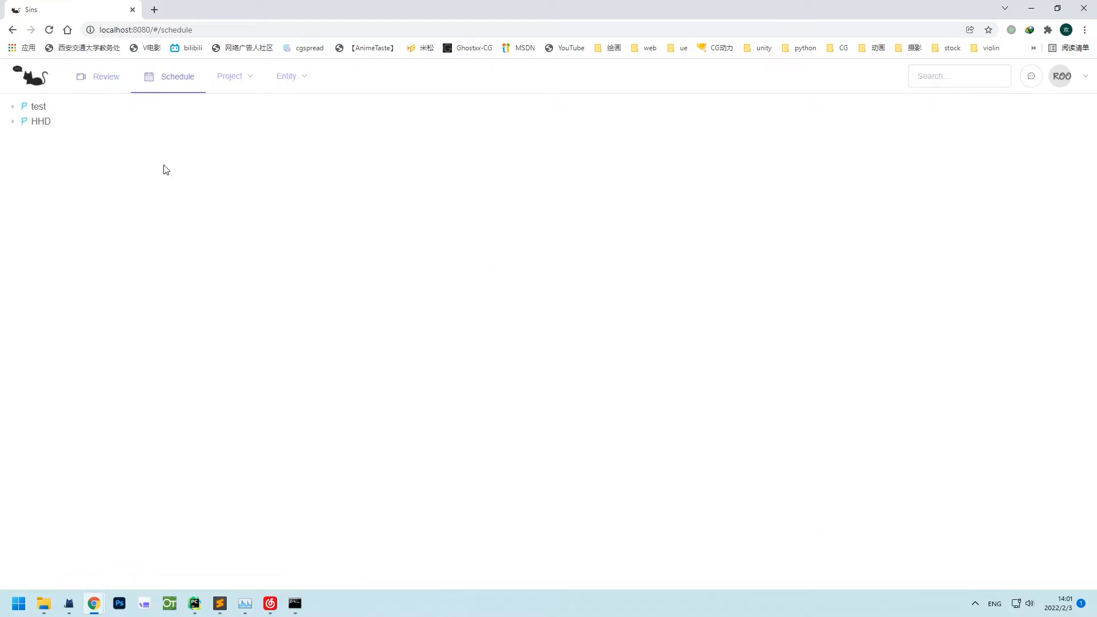
Load HHD's Gantt chart of asset and shot tasks, then list all projects from the Project menu.
left_click(49, 124)
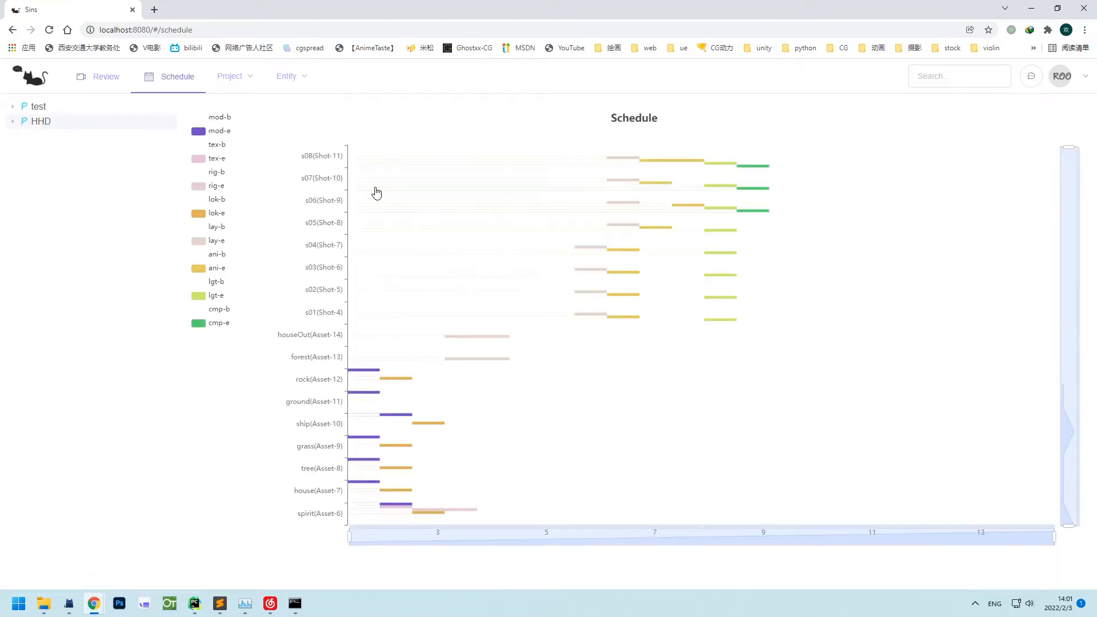
mouse_move(384, 195)
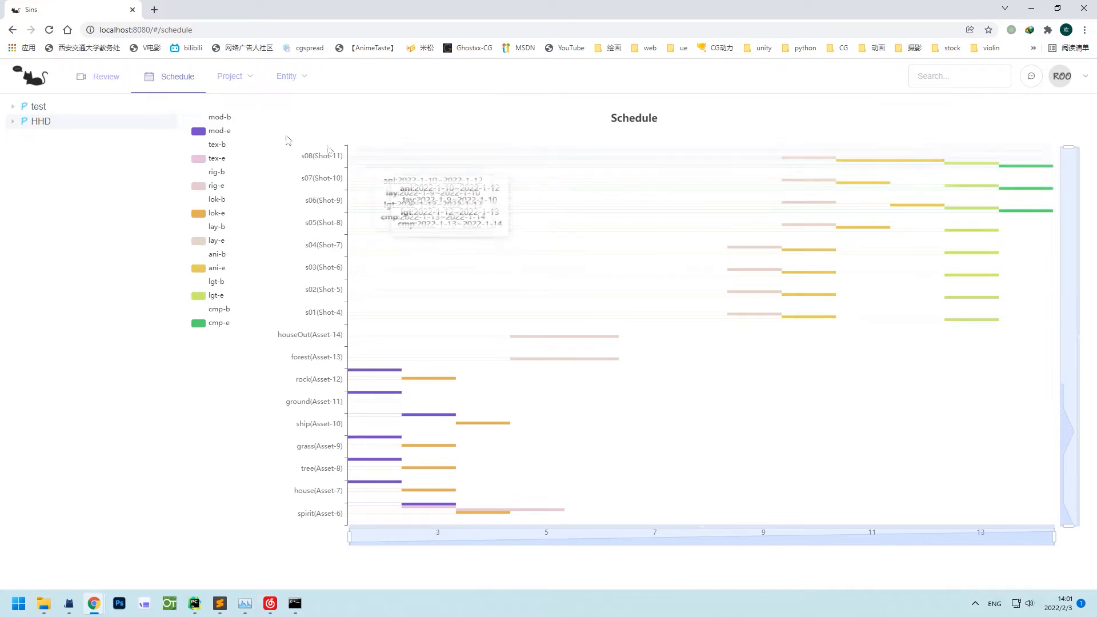
mouse_move(236, 75)
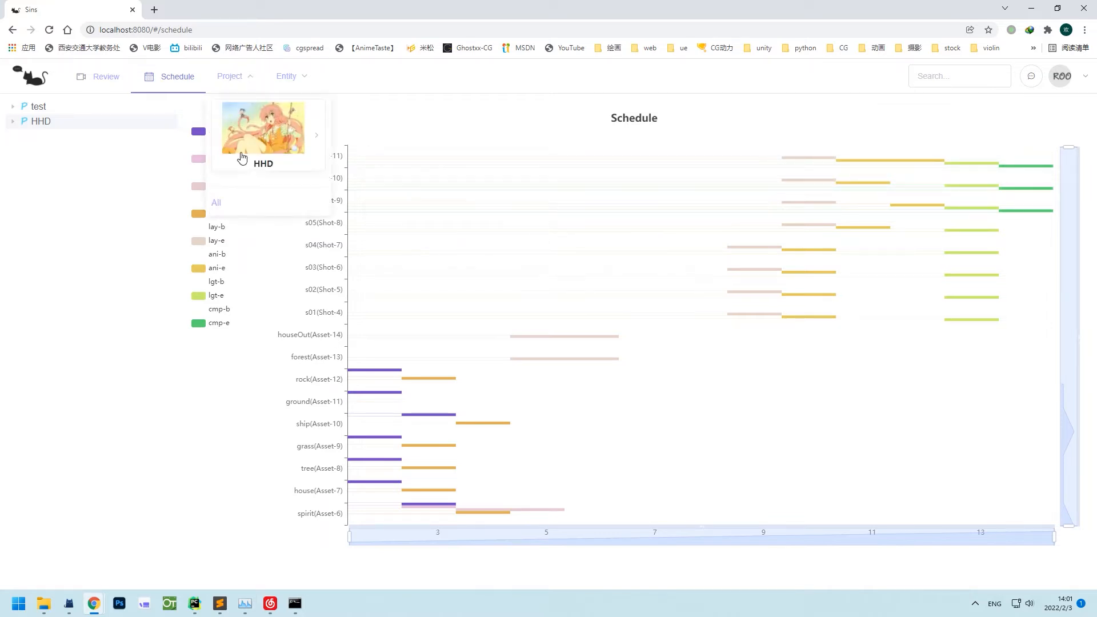
mouse_move(244, 174)
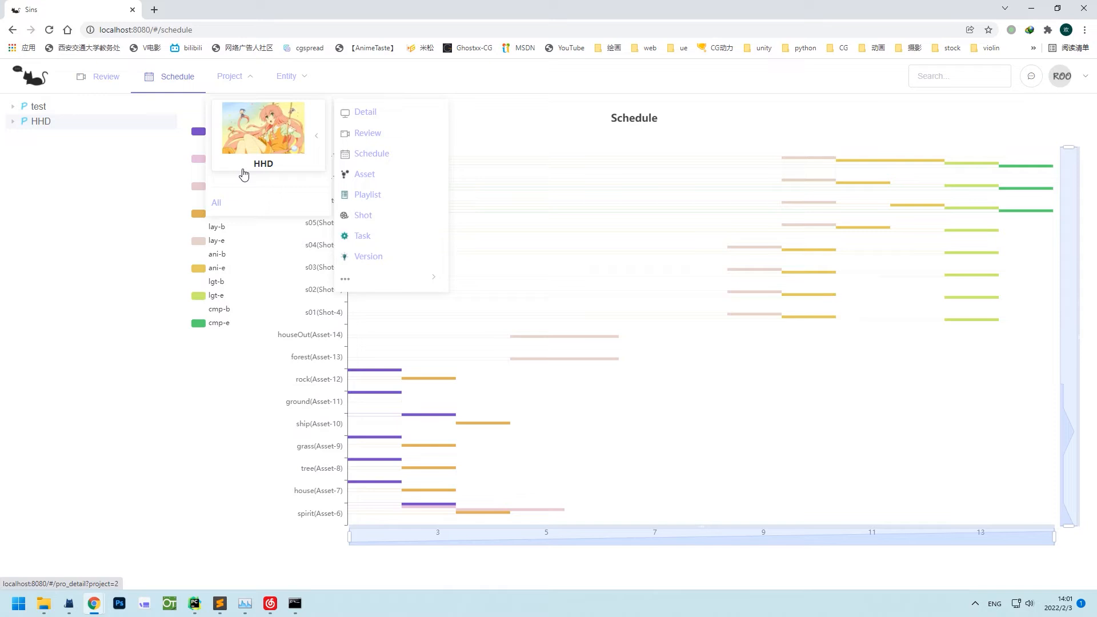
left_click(231, 204)
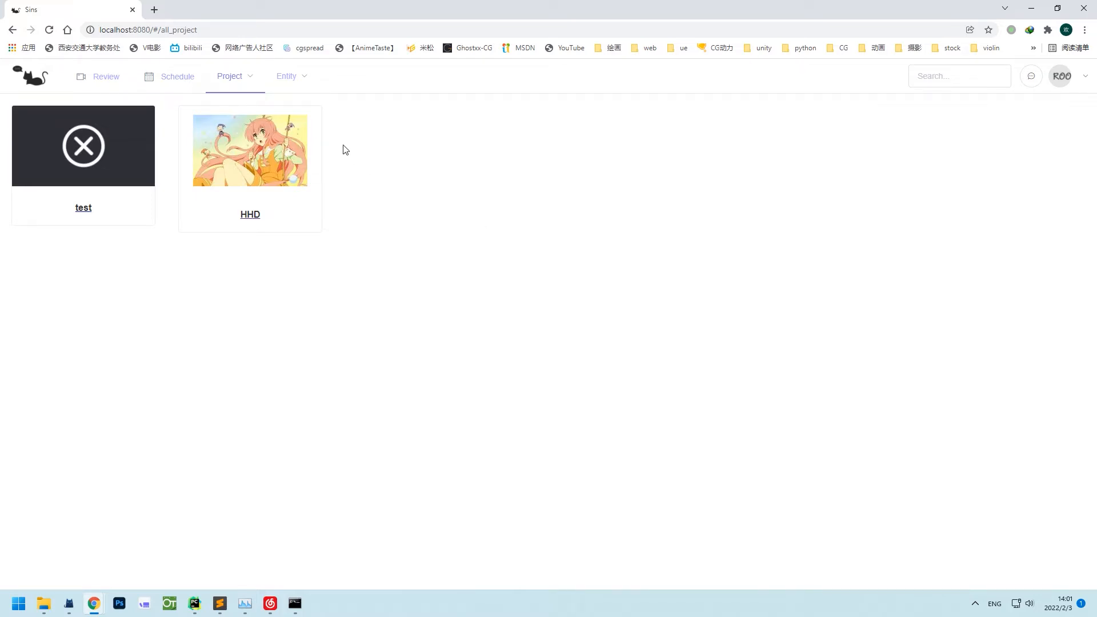
Search the site for 's' to list the test project and one user account.
mouse_move(290, 87)
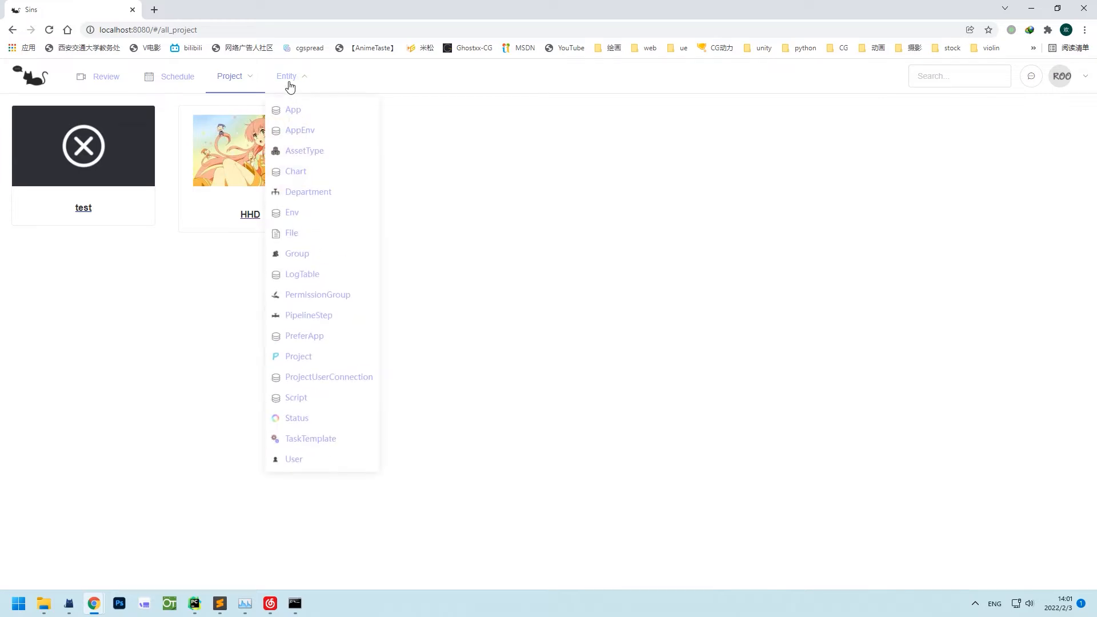
left_click(937, 80)
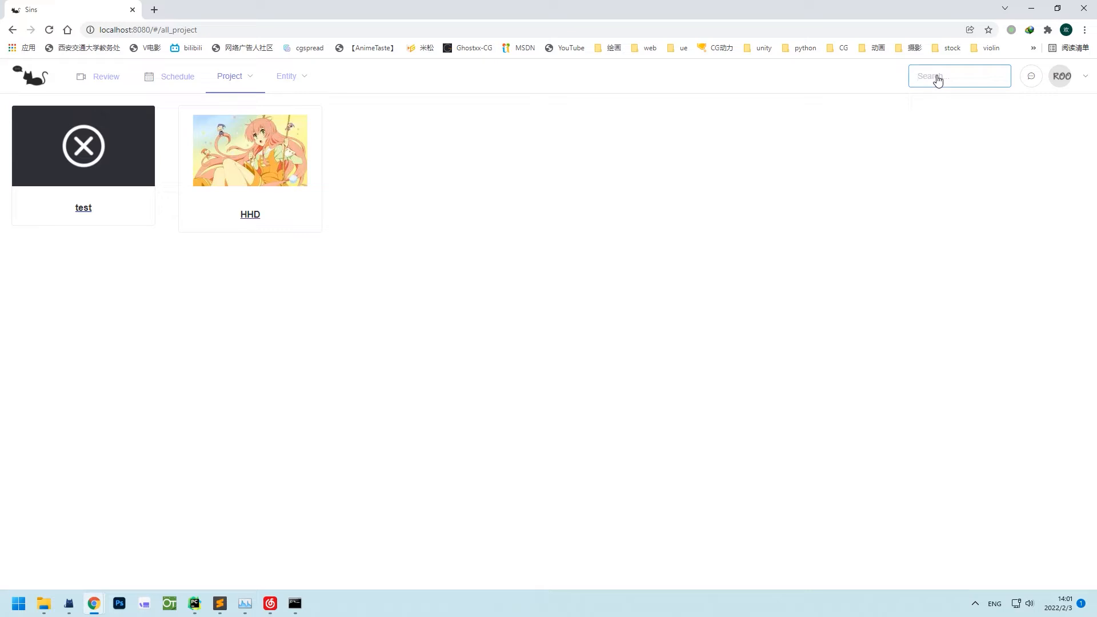
type("s")
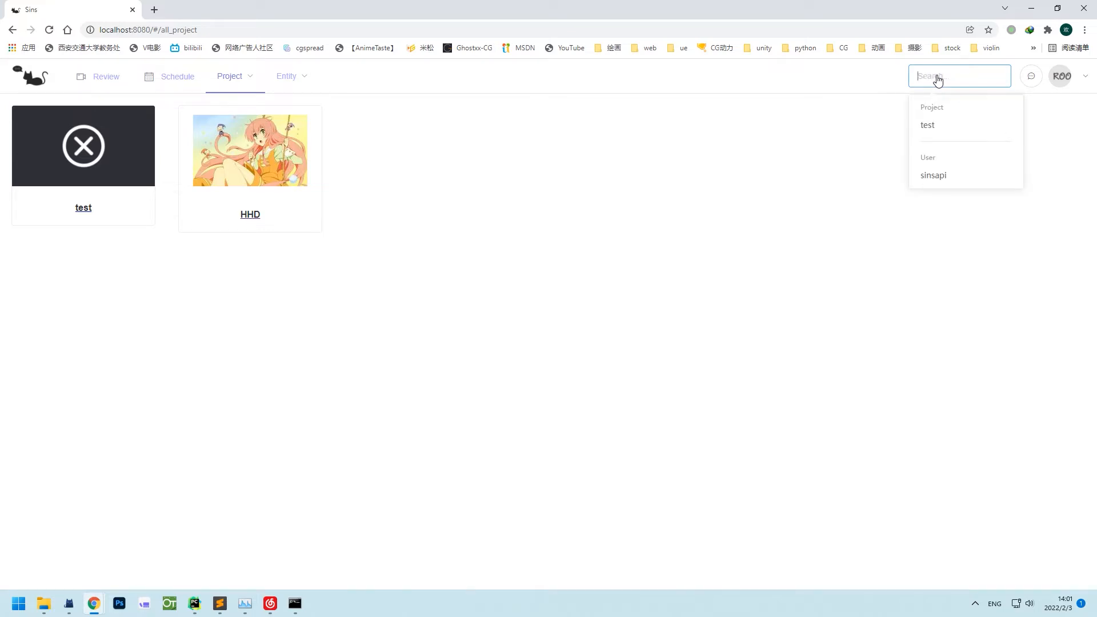
Read the sins api 1.0 conversation and the System messages, then view the empty My Tasks page.
left_click(1031, 76)
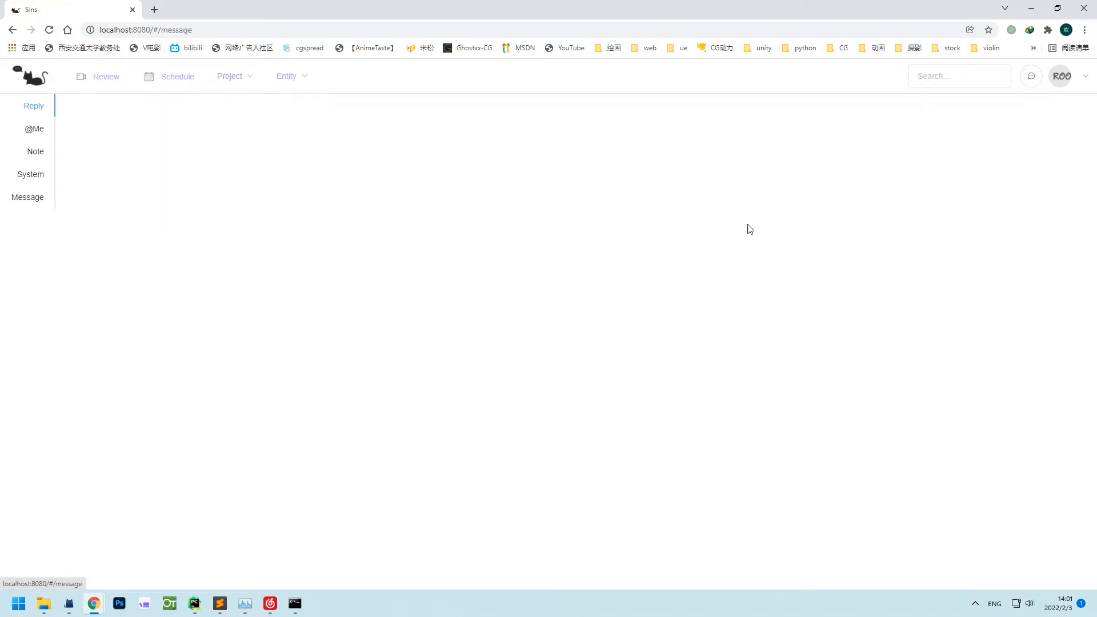
left_click(26, 197)
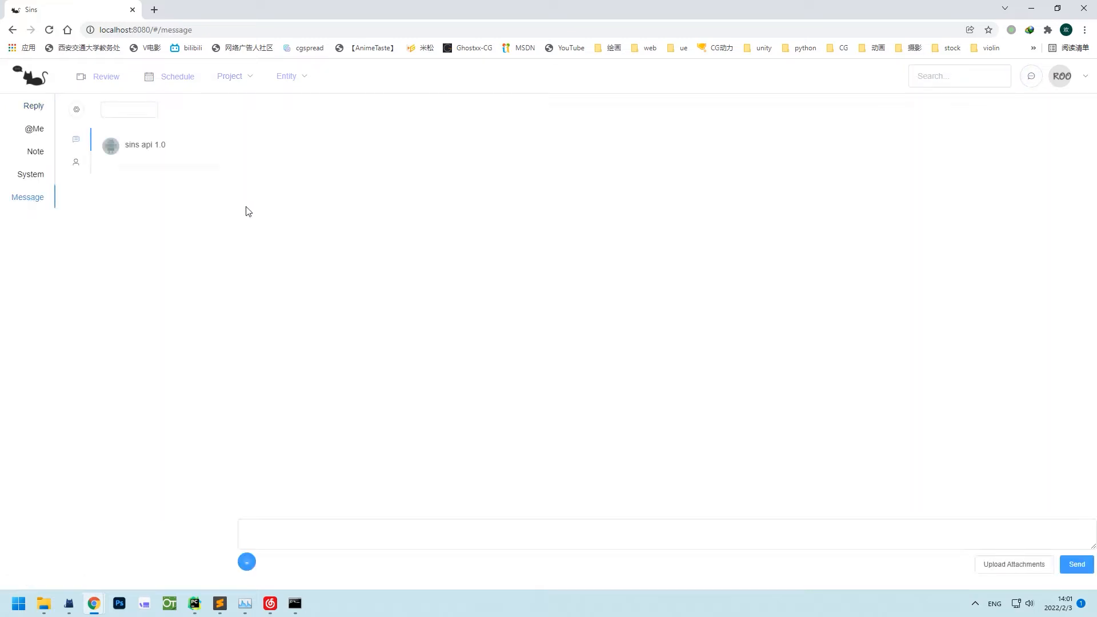
left_click(126, 148)
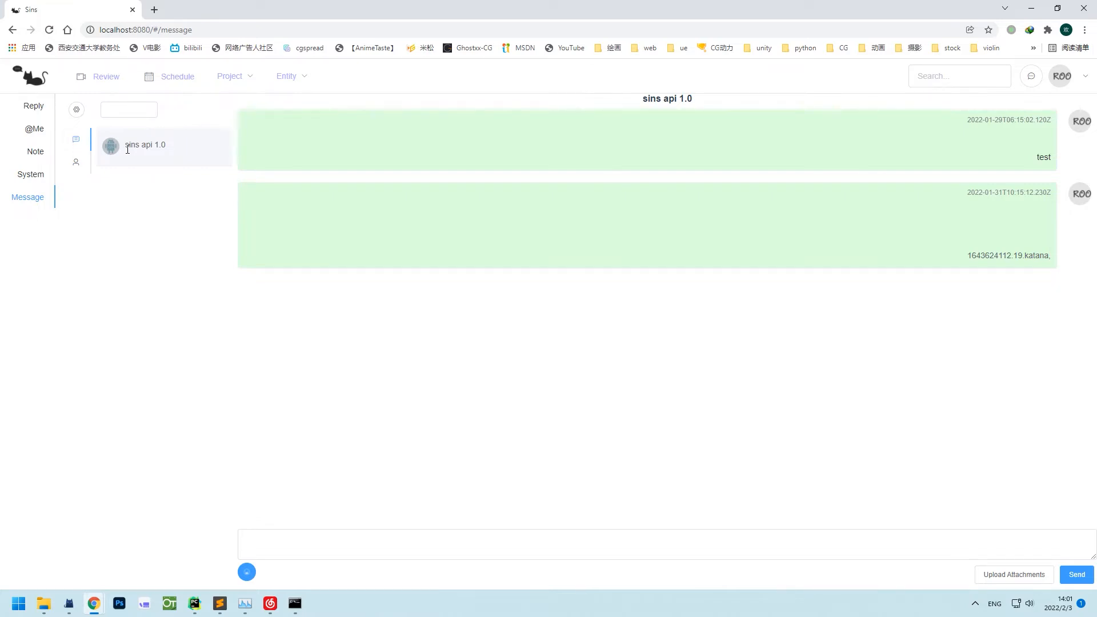
left_click(31, 174)
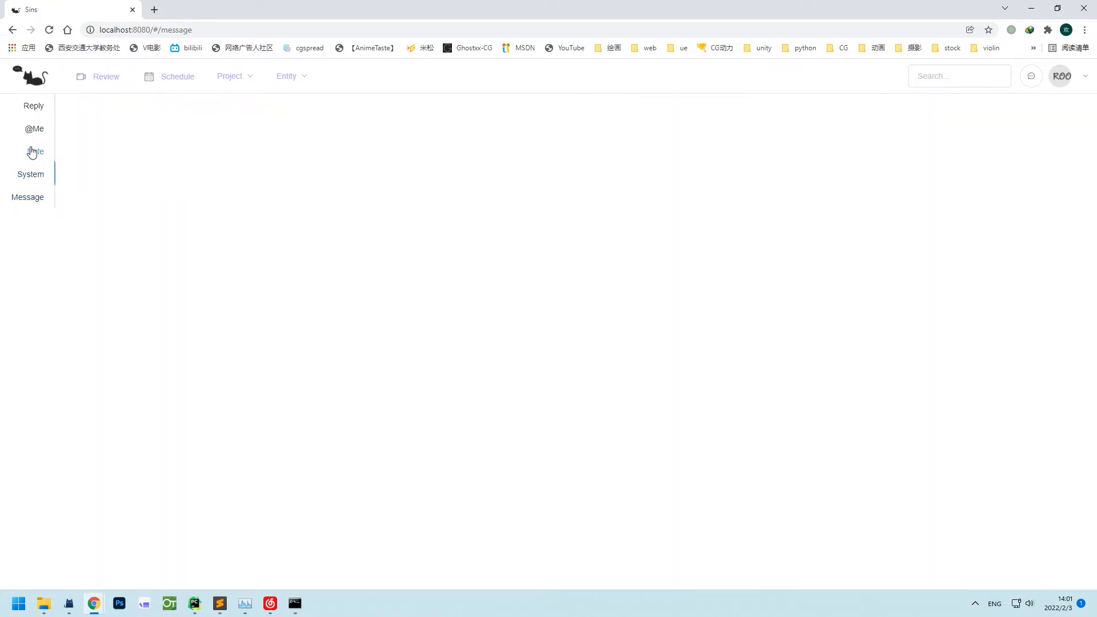
left_click(1058, 79)
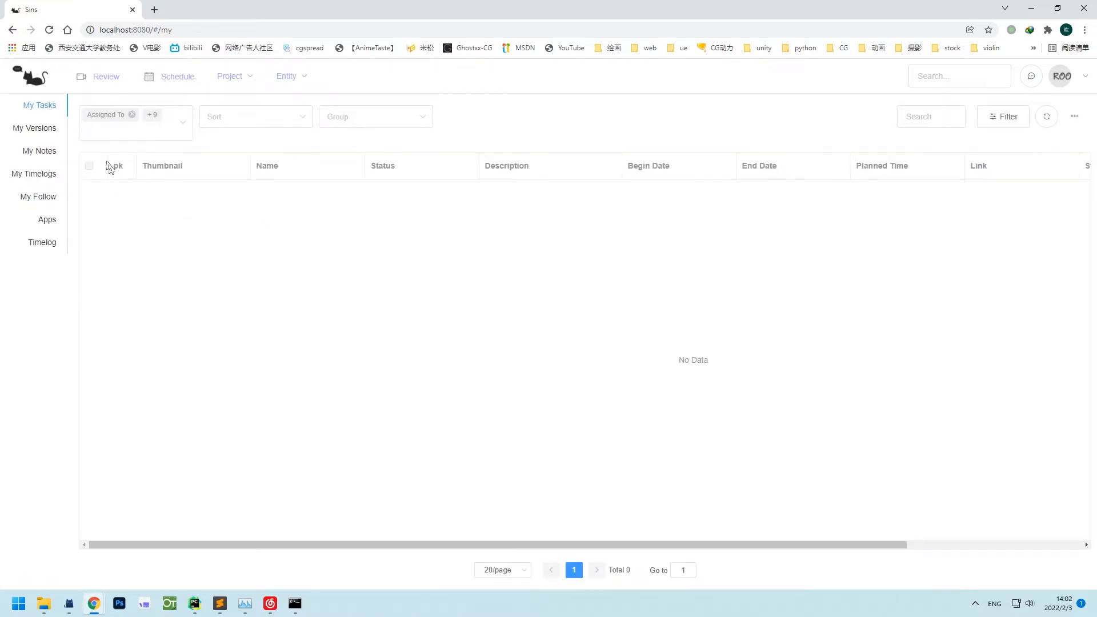
Browse My Versions, My Notes and followed shot1_comp_v001, then show the Apps launcher list.
left_click(54, 129)
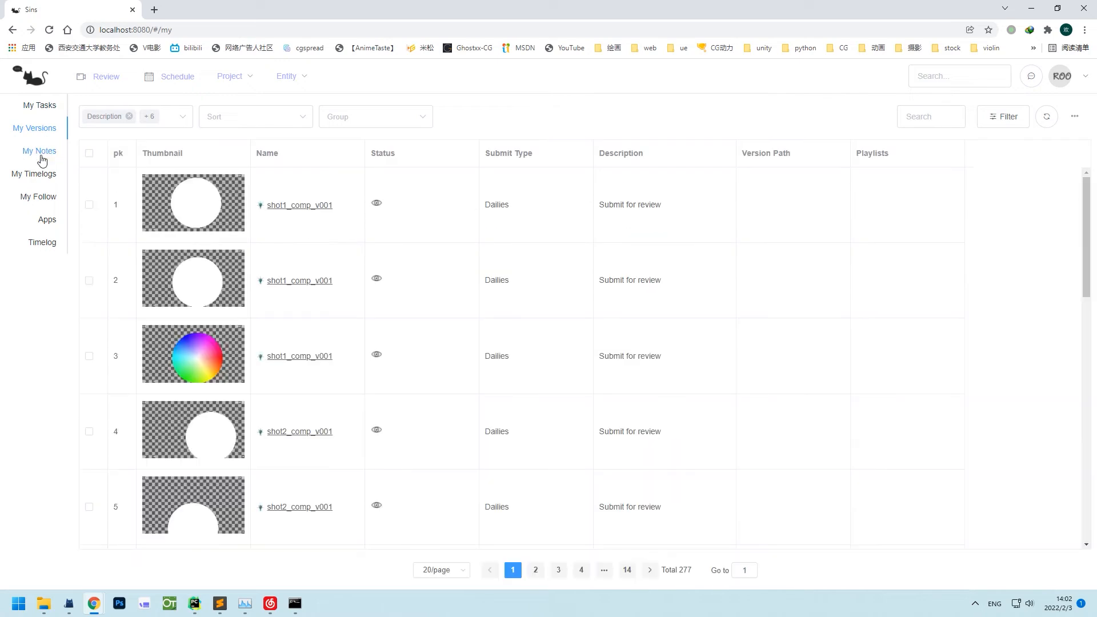
left_click(41, 156)
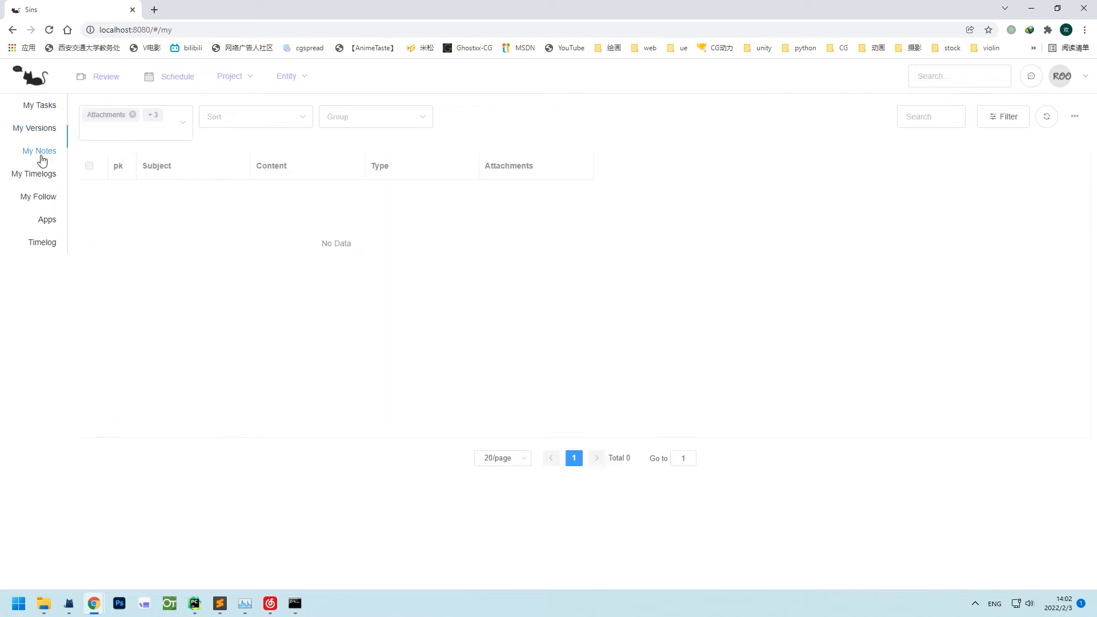
left_click(40, 194)
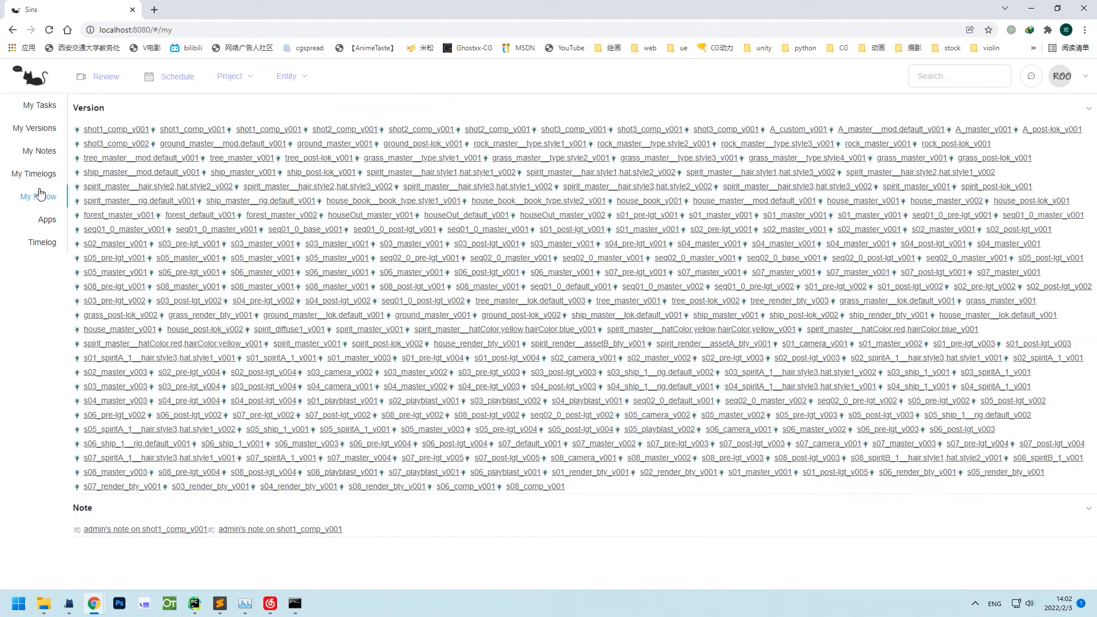
left_click(129, 133)
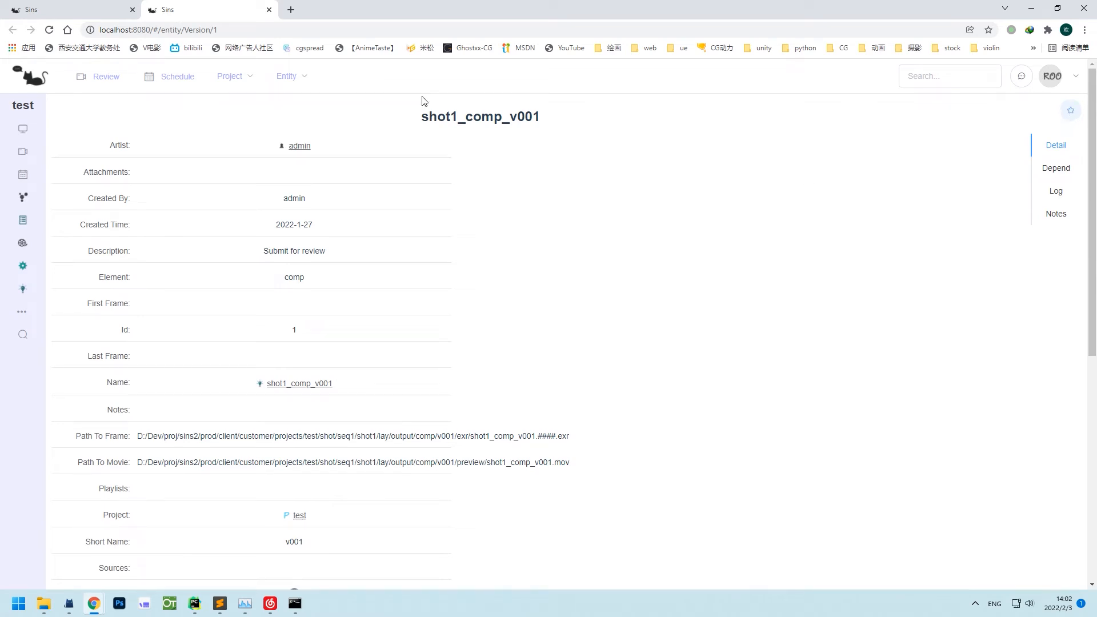
left_click(269, 9)
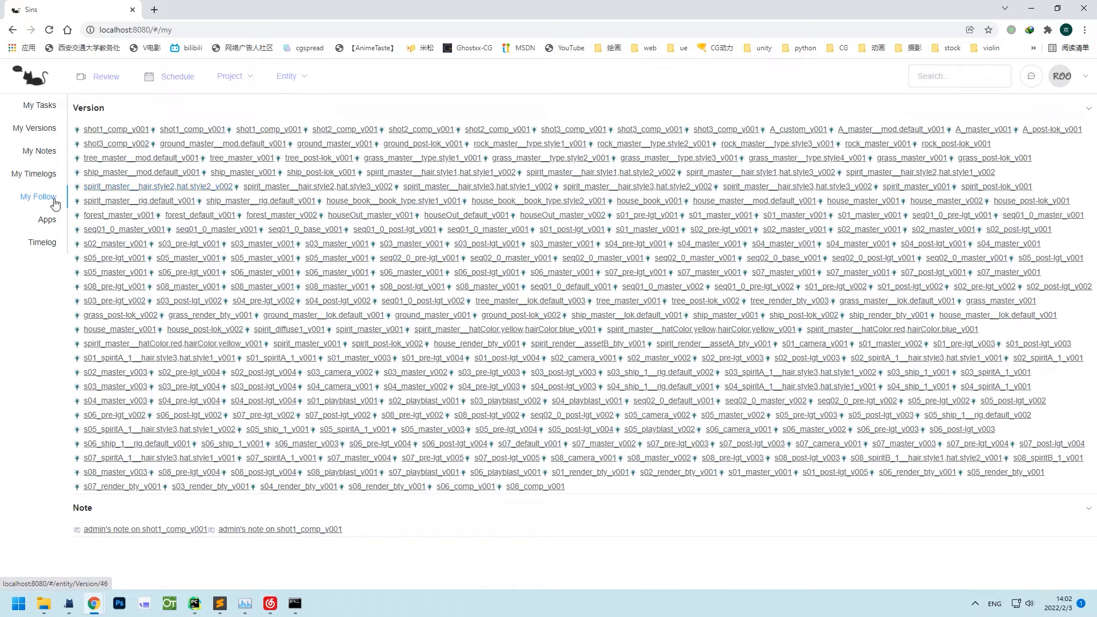
left_click(45, 220)
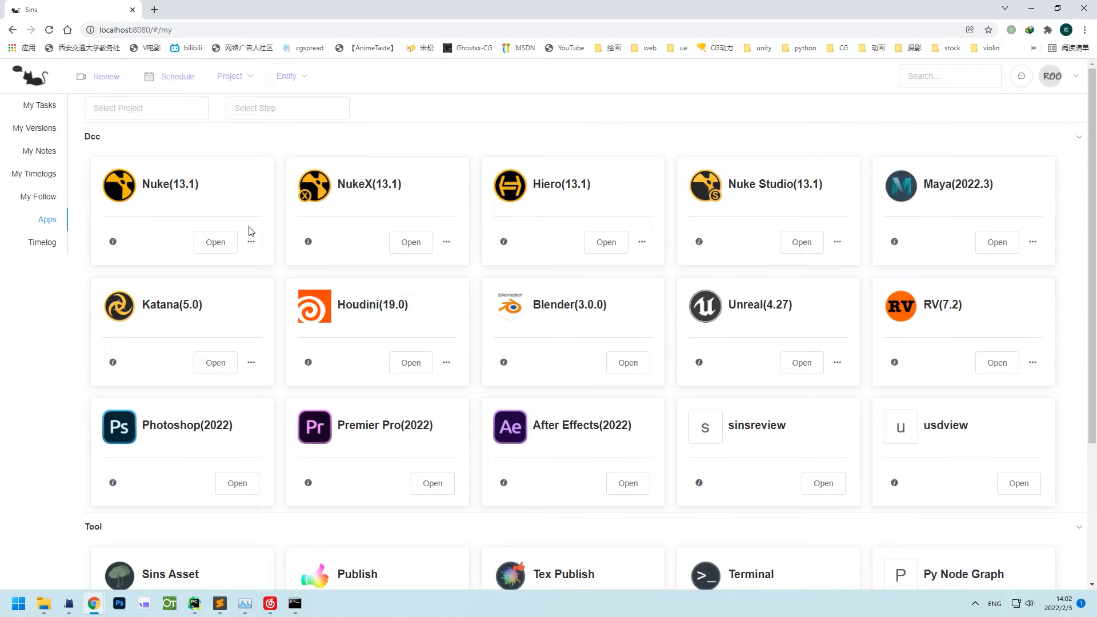
Start an HHD project timelog with one task row, then go to the admin Config page.
mouse_move(250, 246)
left_click(43, 243)
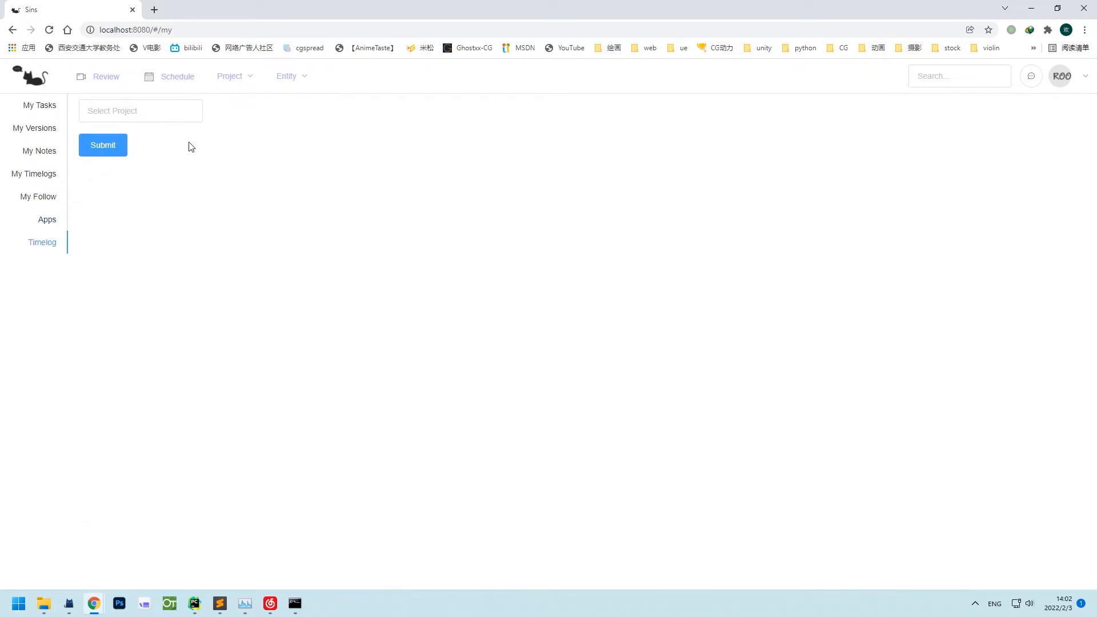
left_click(140, 116)
type("h")
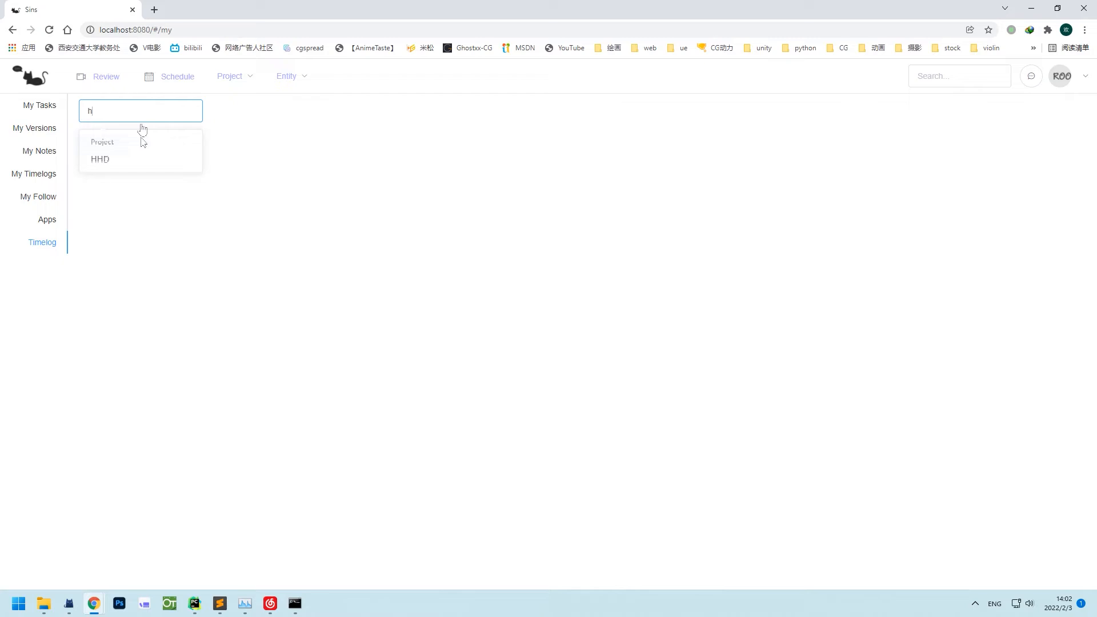
left_click(140, 163)
left_click(174, 167)
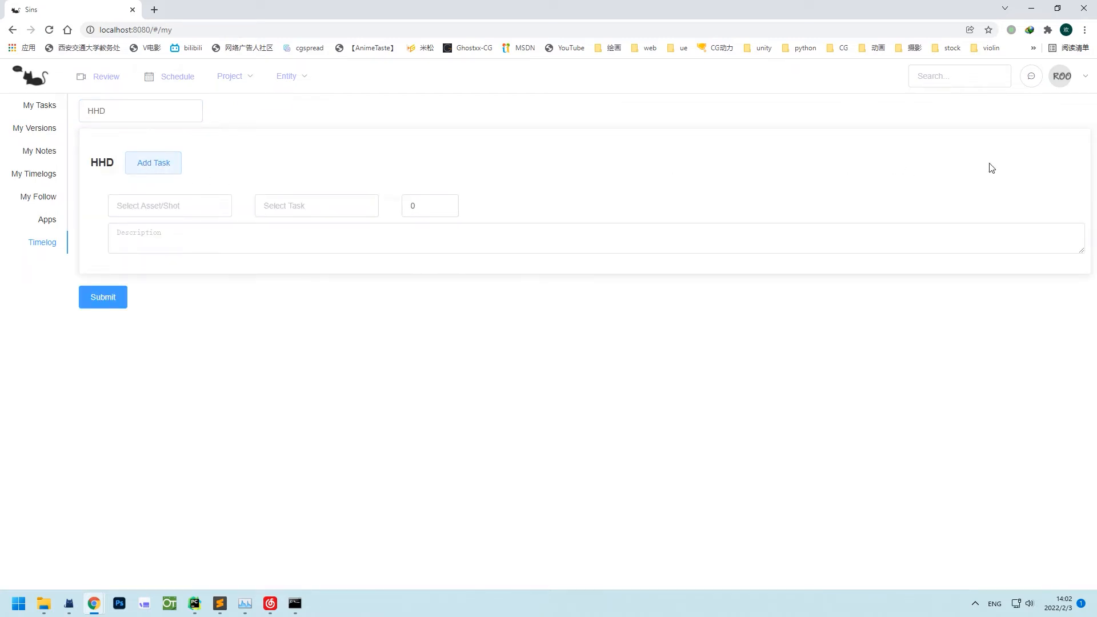
mouse_move(1086, 78)
left_click(1048, 126)
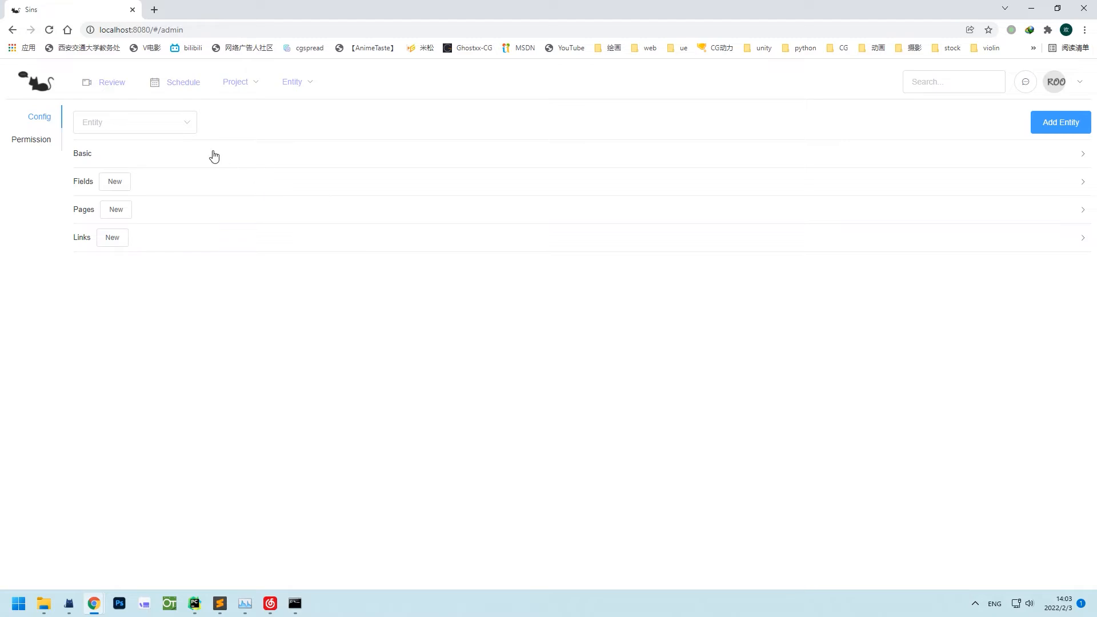
Select the App entity in Config and review its basic settings and field definitions.
left_click(143, 130)
left_click(144, 153)
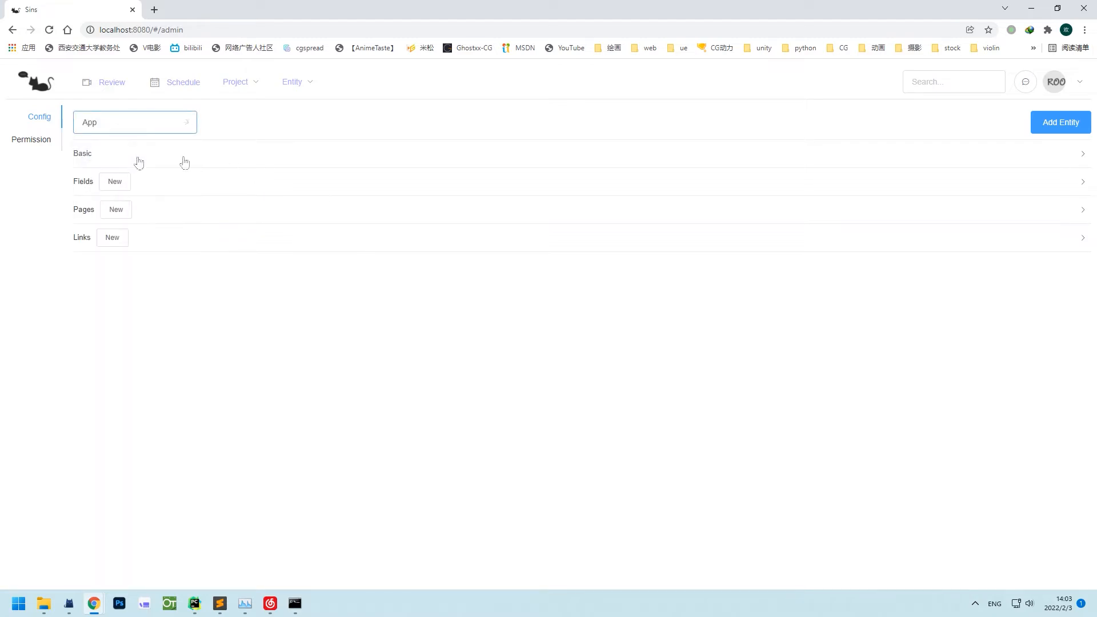
left_click(257, 163)
left_click(176, 375)
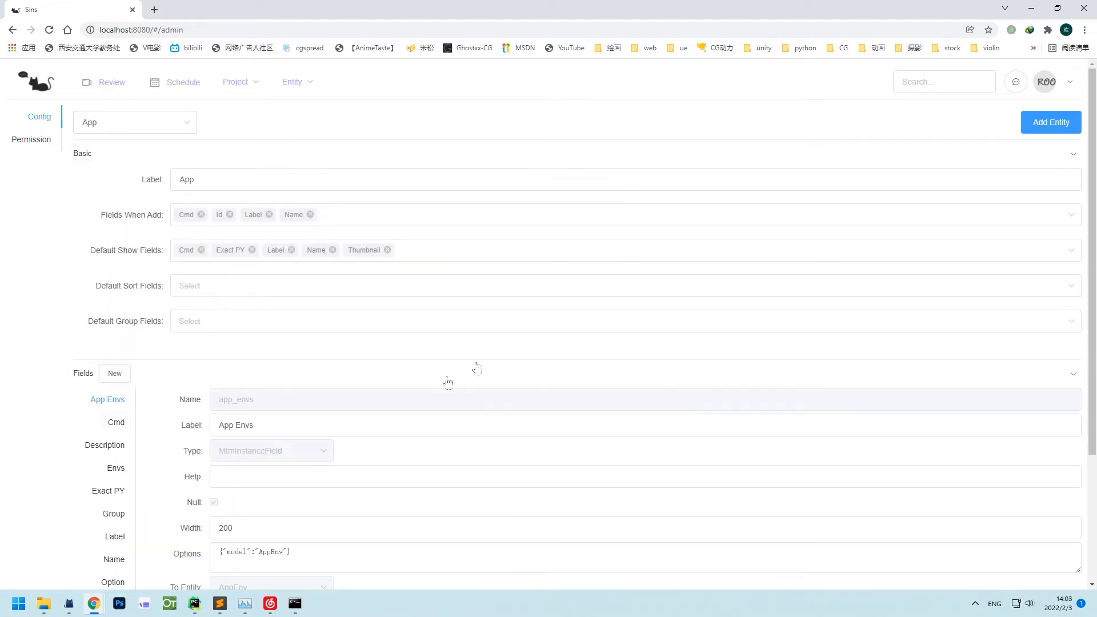
scroll(491, 354, "down", 2)
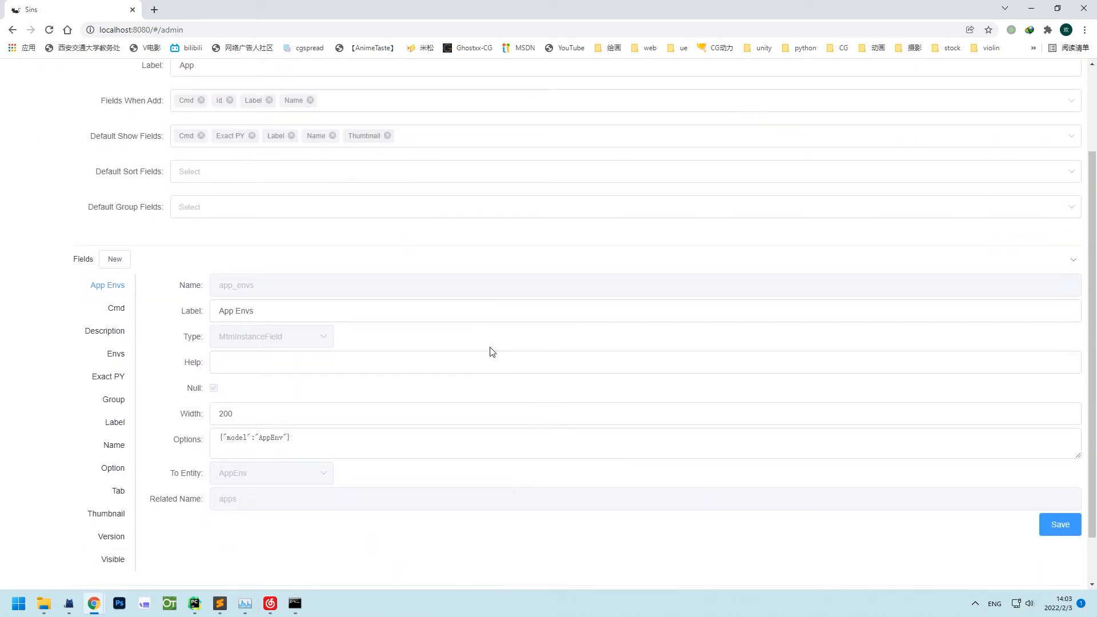
scroll(492, 351, "up", 2)
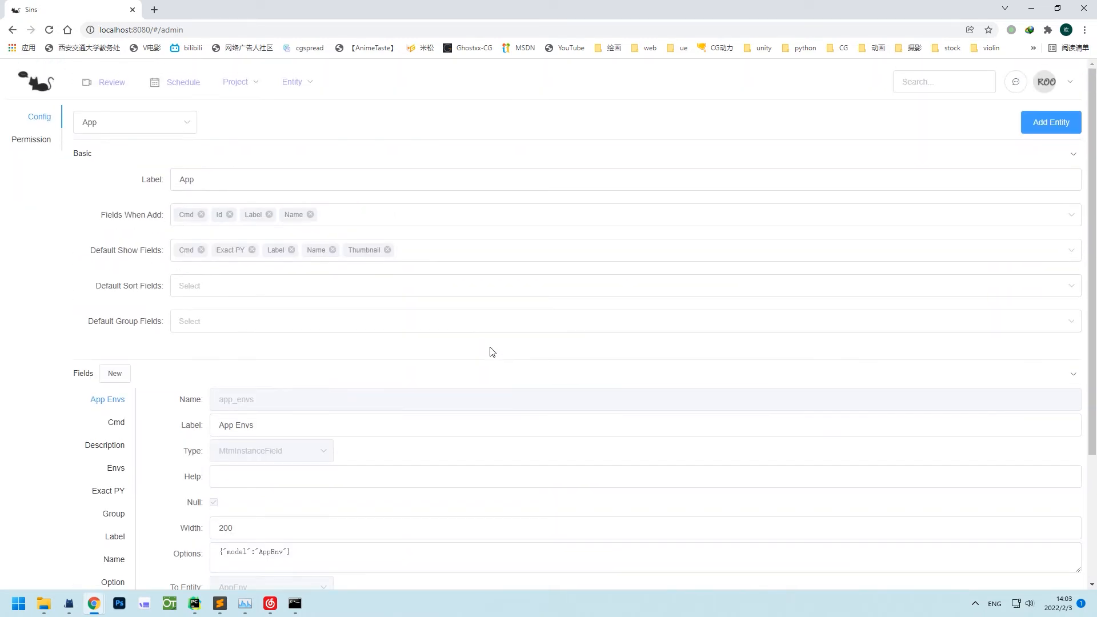
Review the App entity's role permissions, scrolling the permission table sideways.
left_click(29, 148)
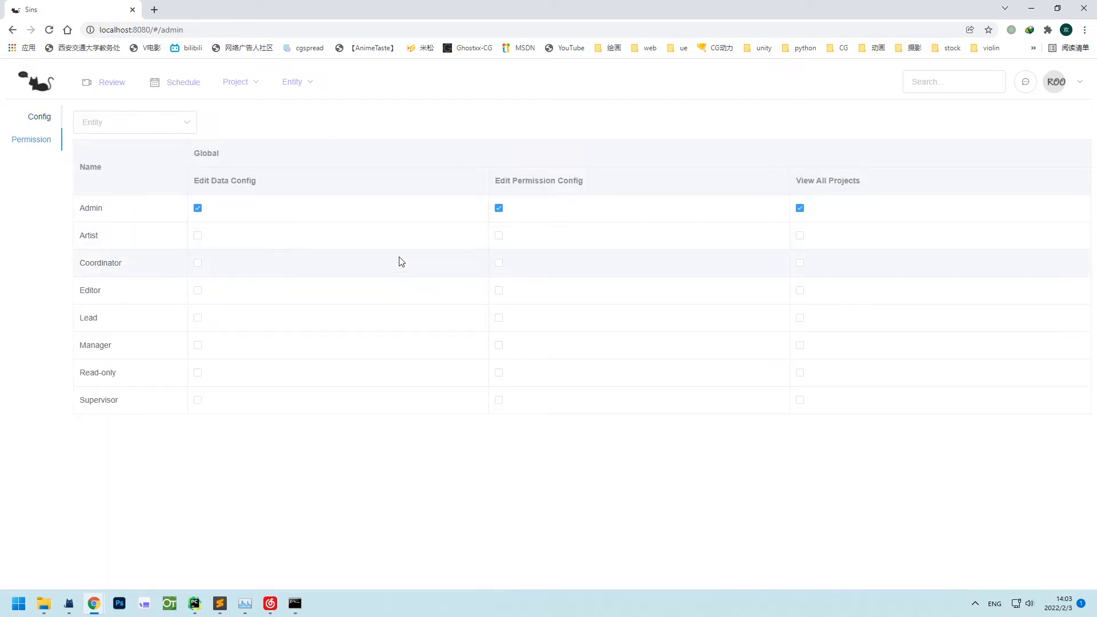
left_click(128, 123)
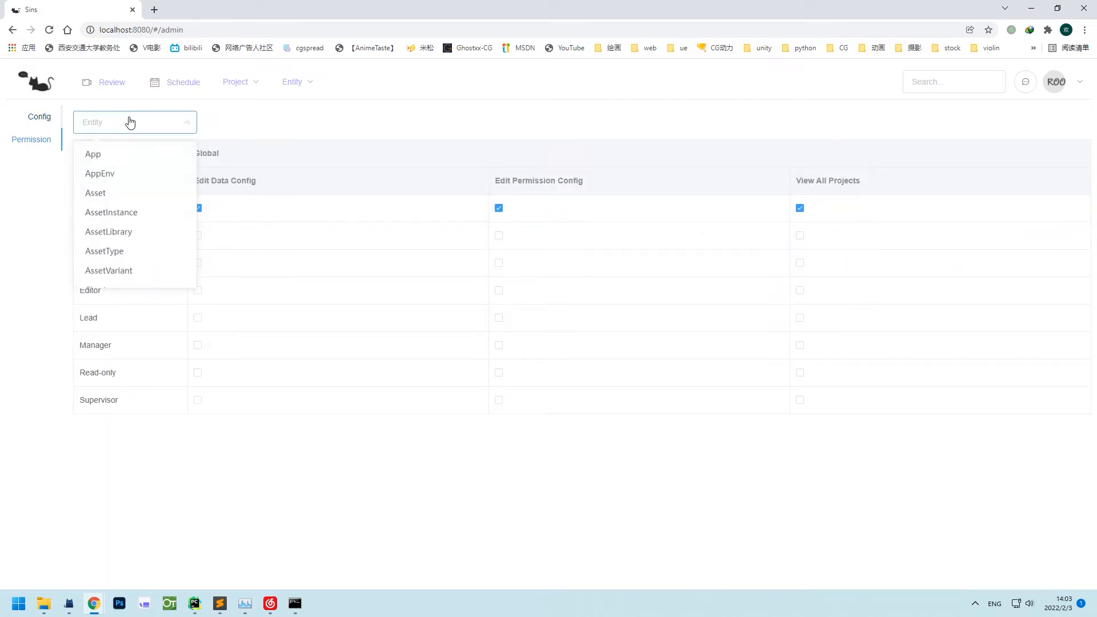
left_click(130, 155)
left_click(361, 474)
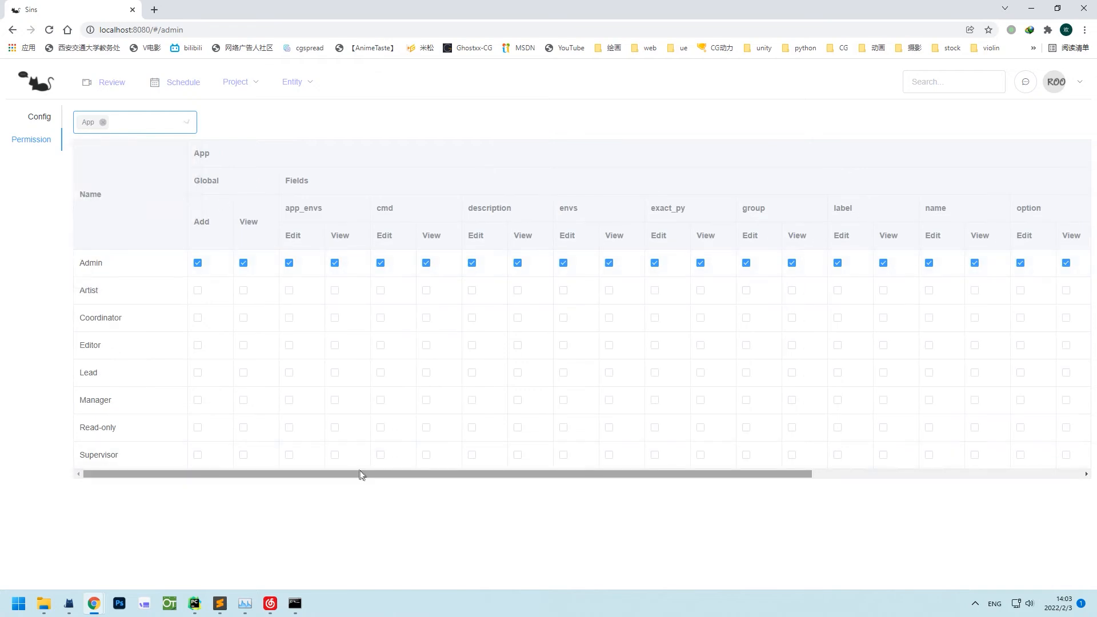
left_click_drag(372, 475, 257, 504)
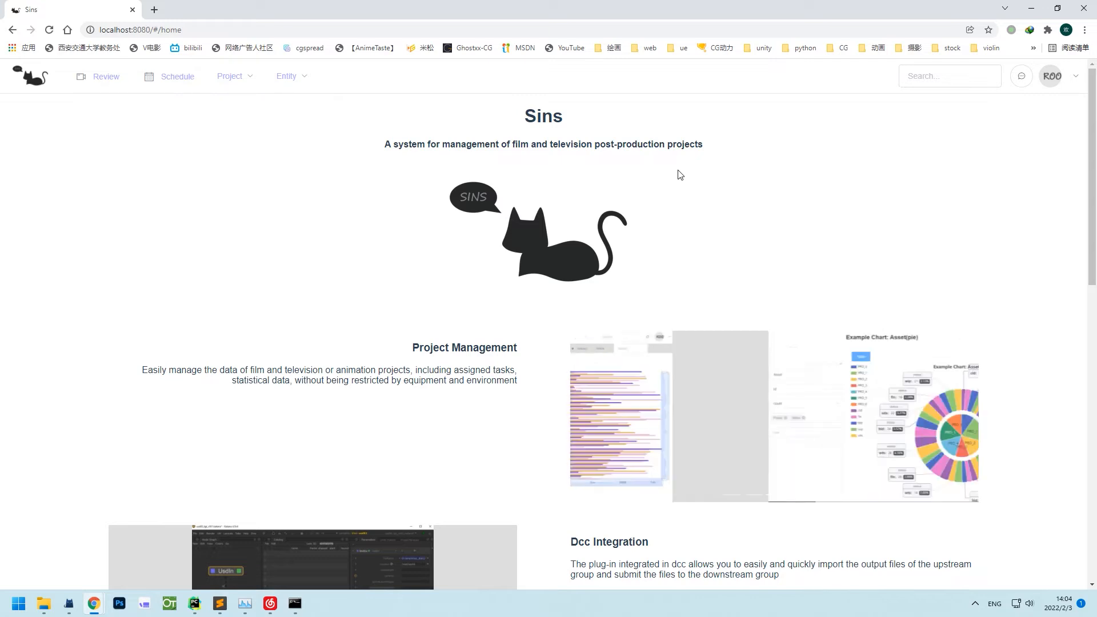
Open the Department entity table and scroll through its entries.
left_click(288, 77)
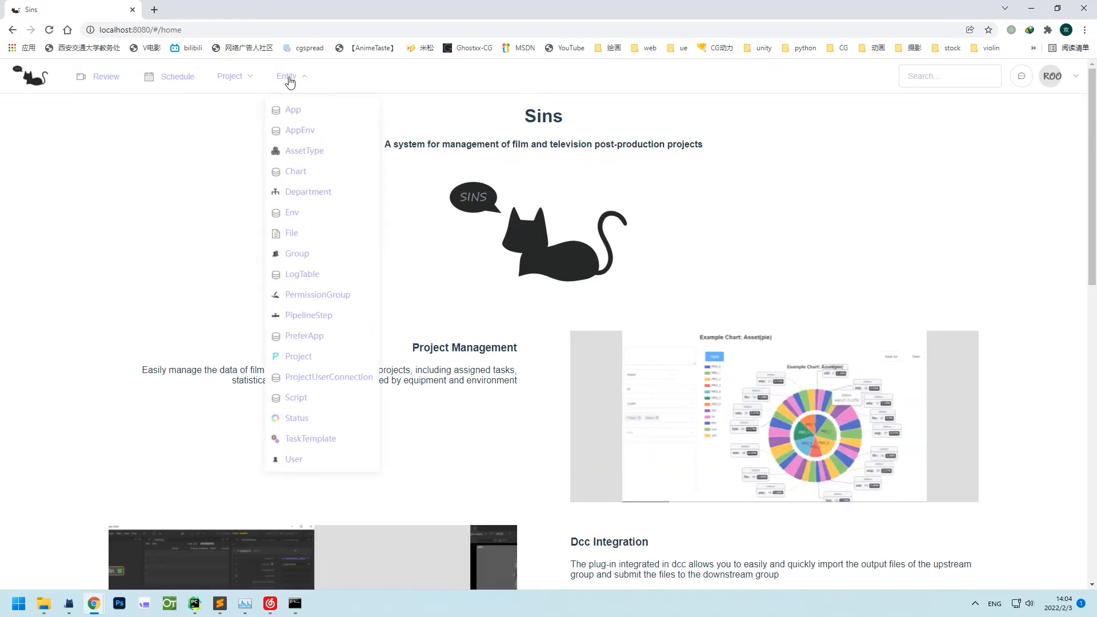
left_click(317, 197)
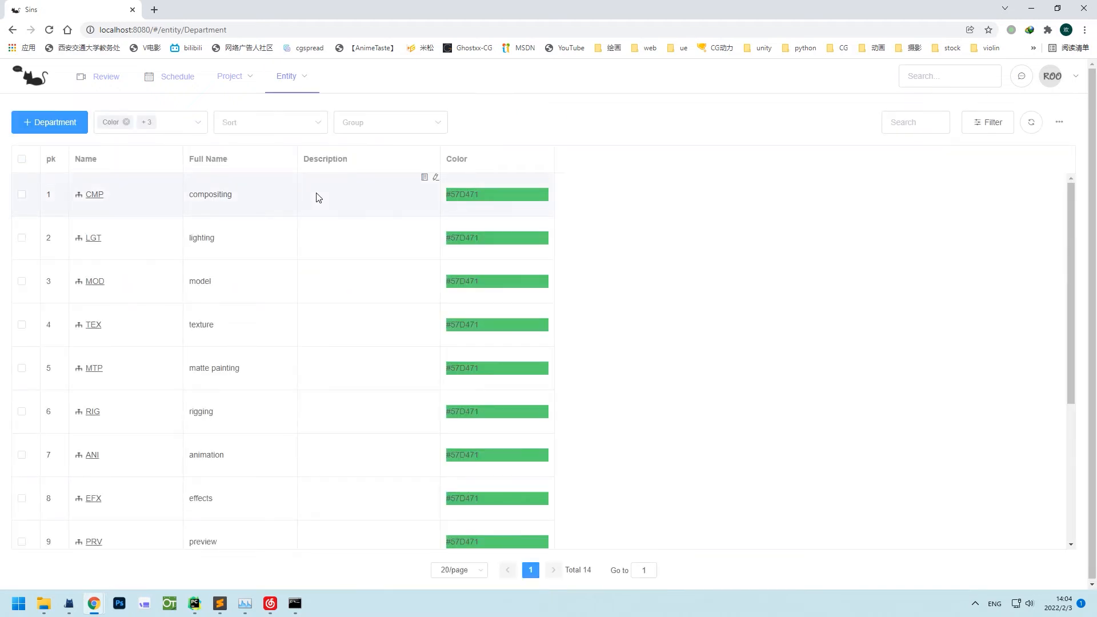
scroll(308, 215, "down", 5)
scroll(312, 217, "up", 3)
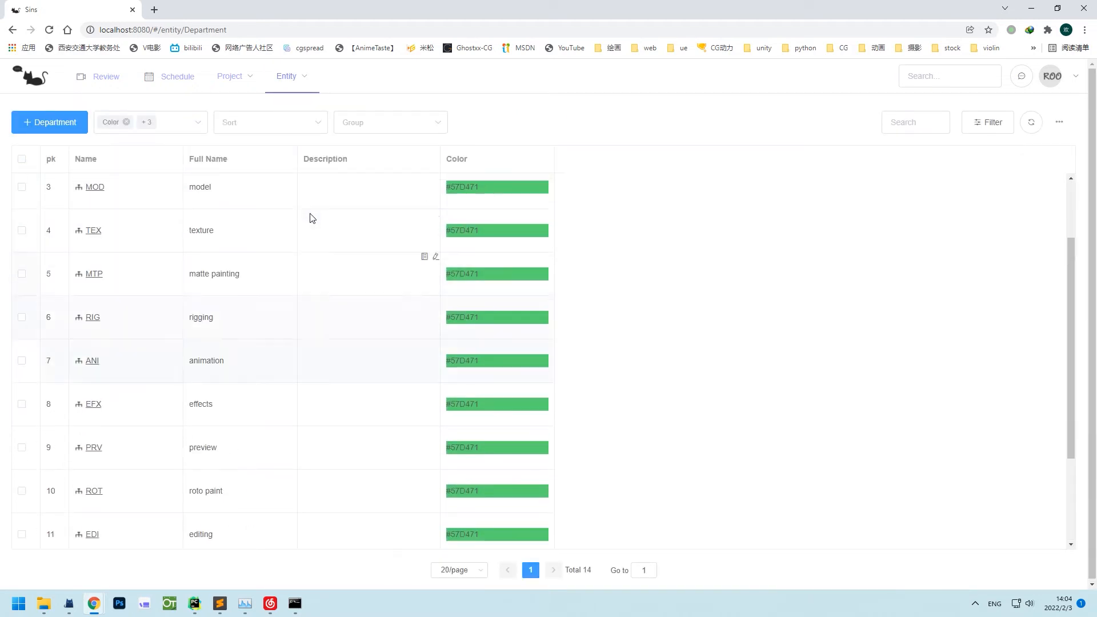
scroll(312, 217, "up", 2)
Show the PermissionGroup table listing eight groups from Artist to Admin.
left_click(291, 80)
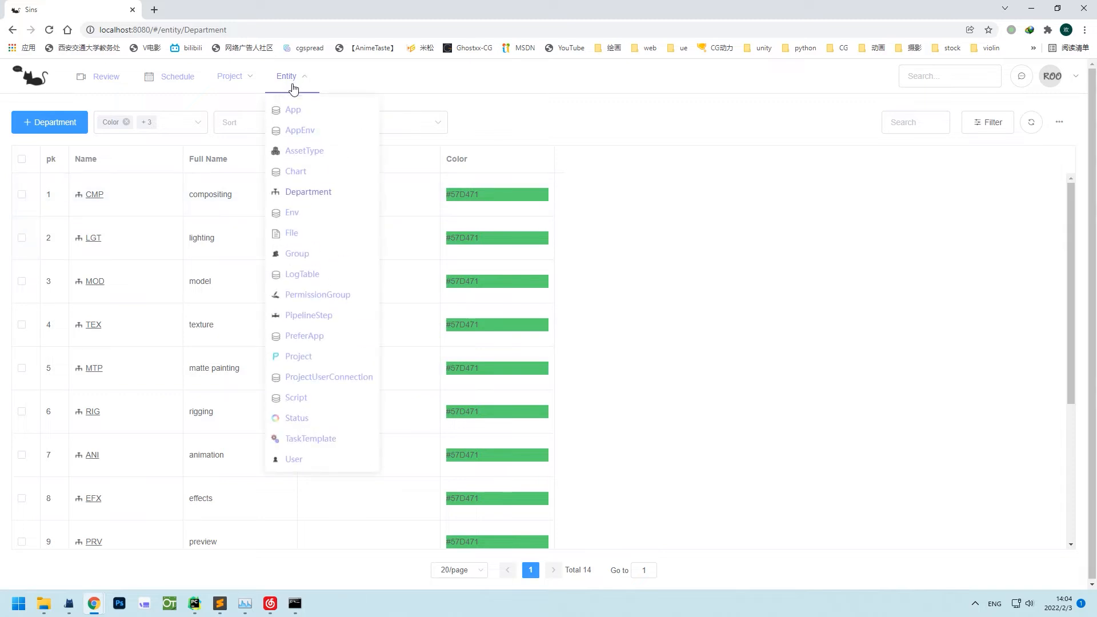
left_click(334, 297)
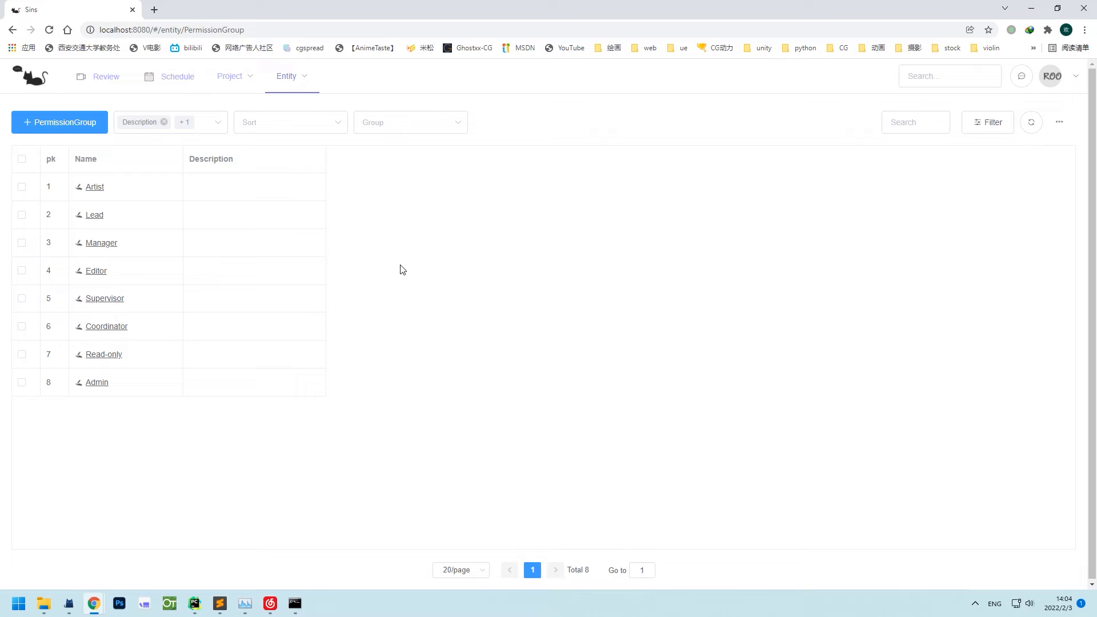
mouse_move(306, 87)
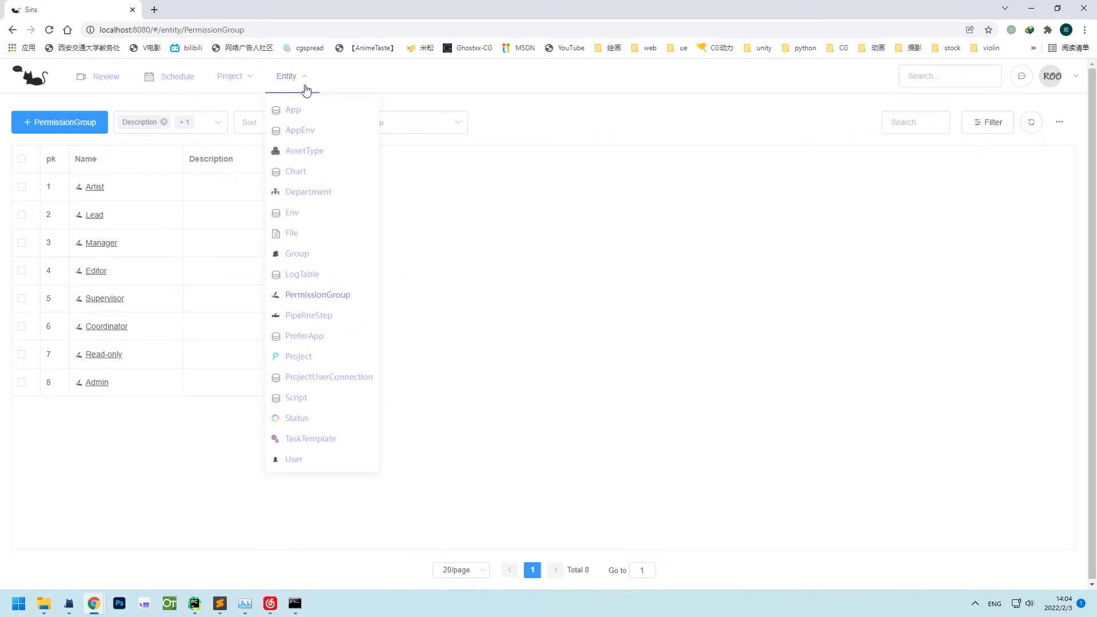
Create a new user with a login, a password and the Admin permission group.
left_click(303, 458)
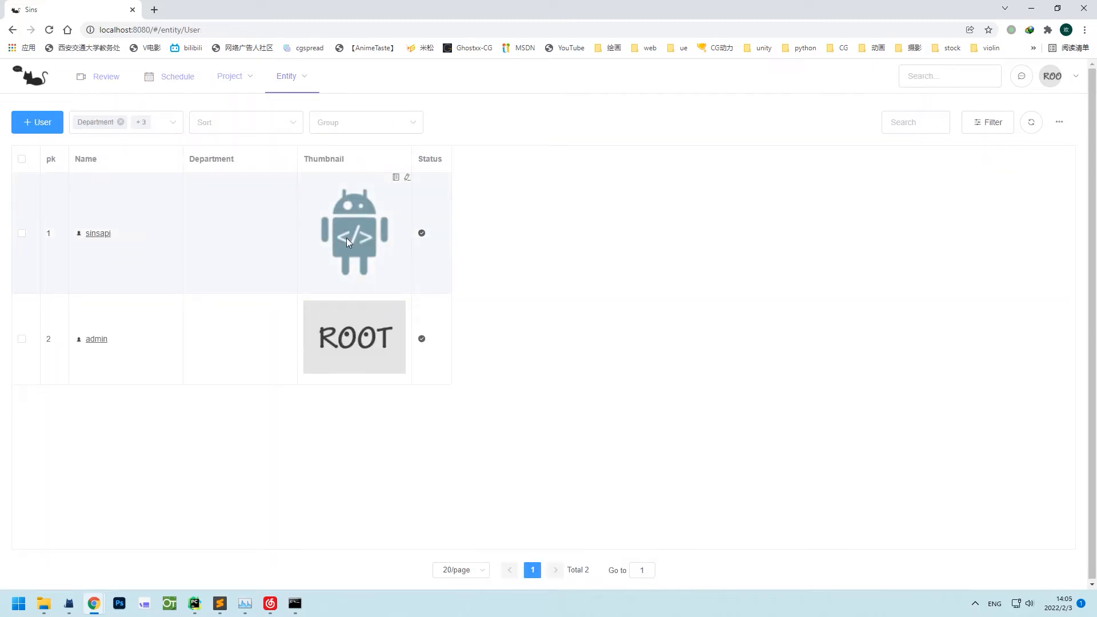
left_click(37, 122)
left_click(406, 322)
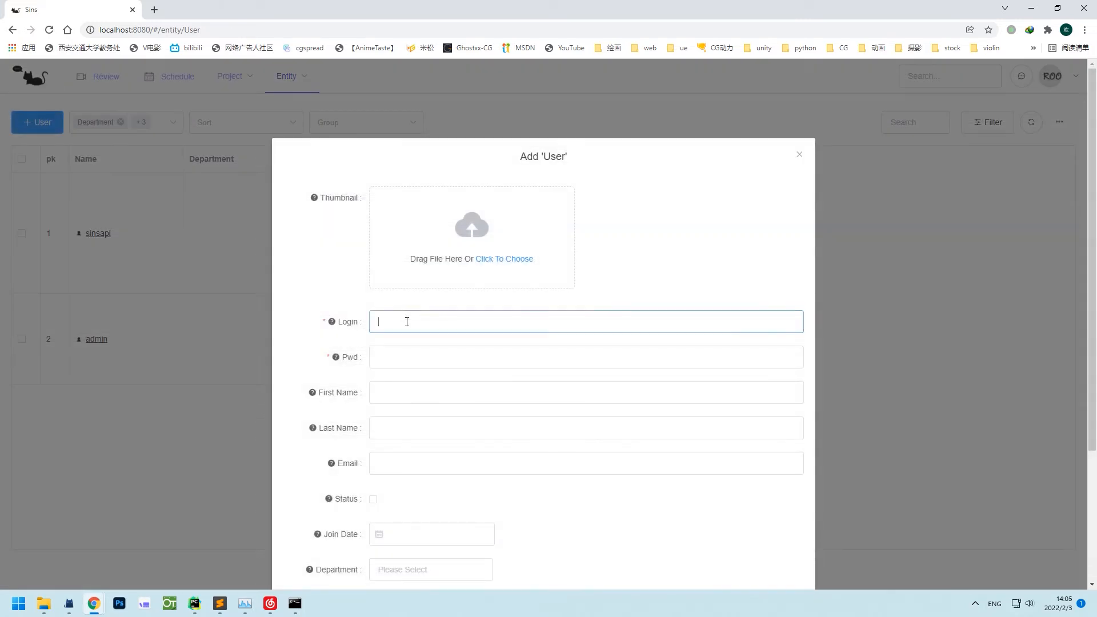
left_click(406, 357)
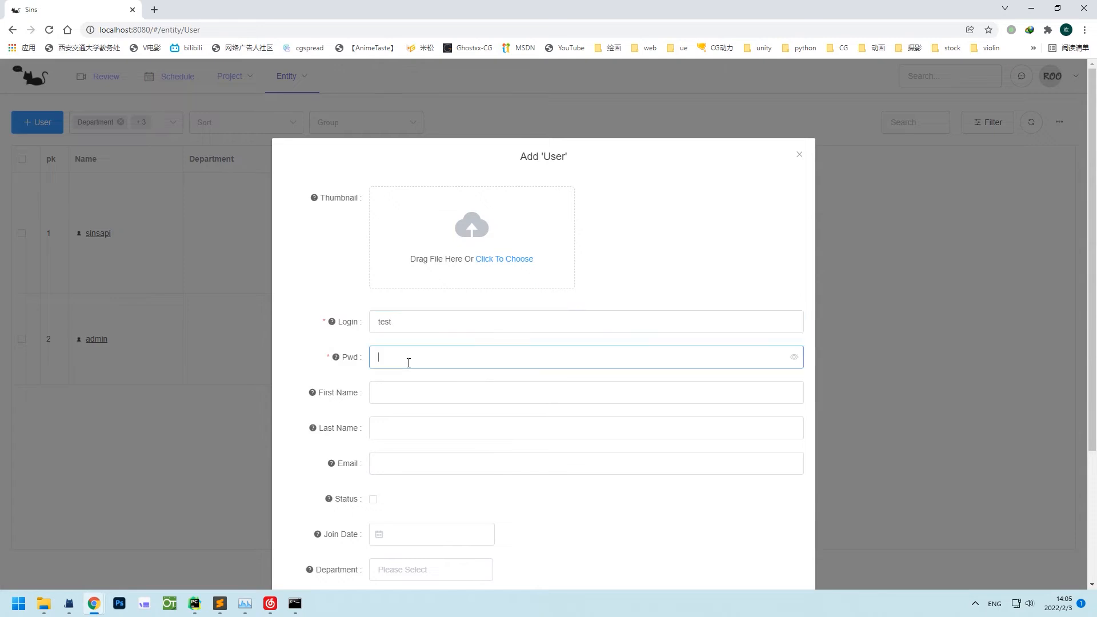
type("123")
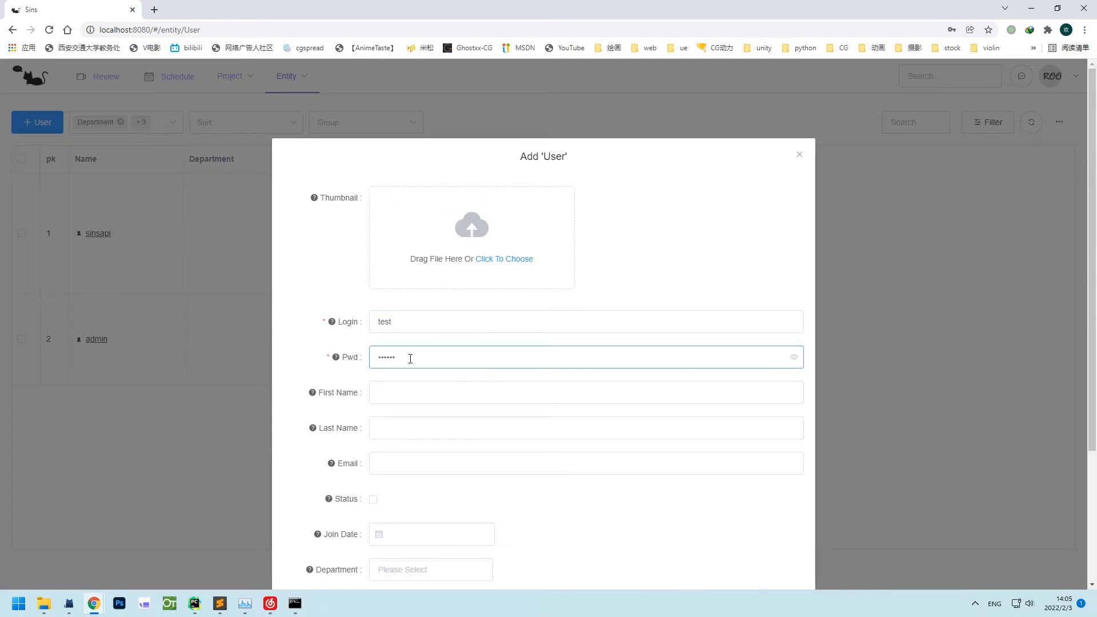
scroll(410, 358, "down", 3)
left_click(404, 426)
type("ad")
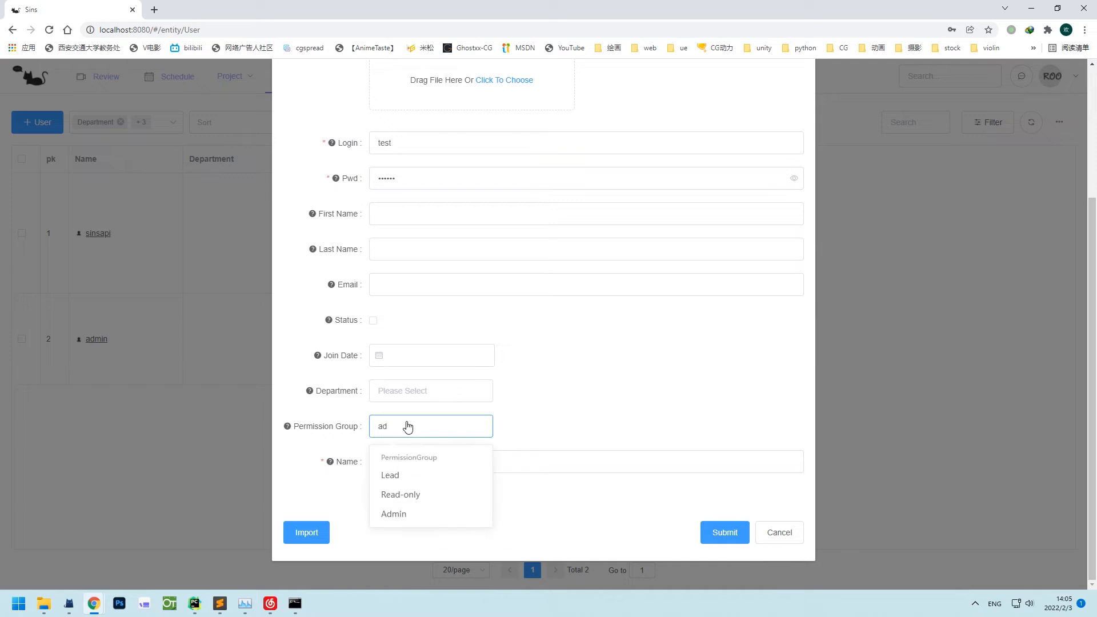
left_click(410, 513)
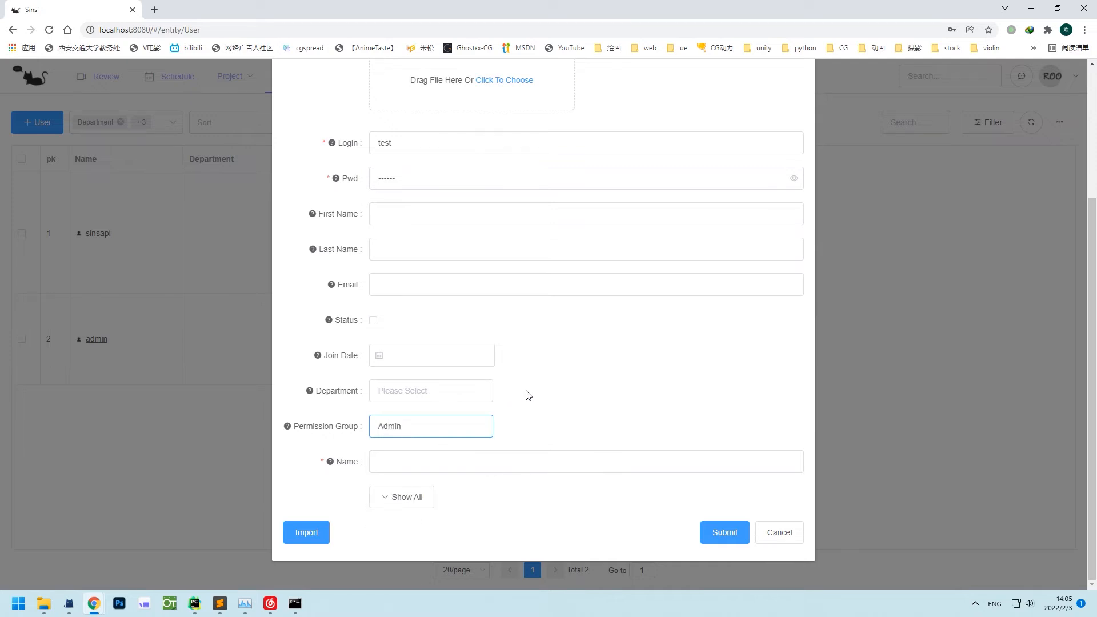
left_click(724, 532)
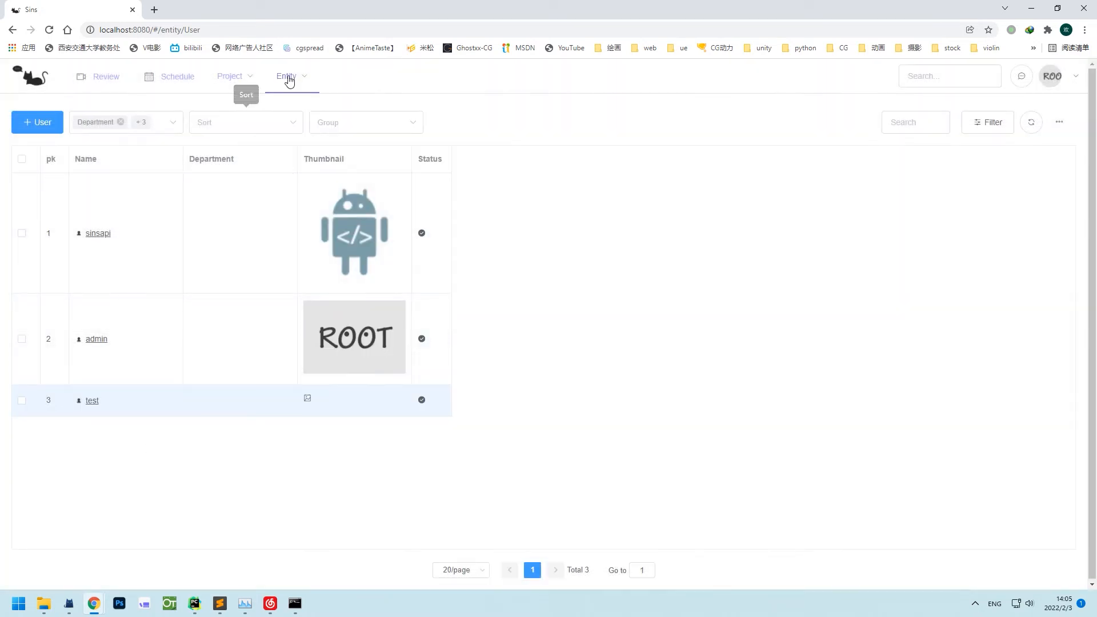
Add the new user to the HHD_lgt group's Users.
mouse_move(290, 82)
left_click(307, 253)
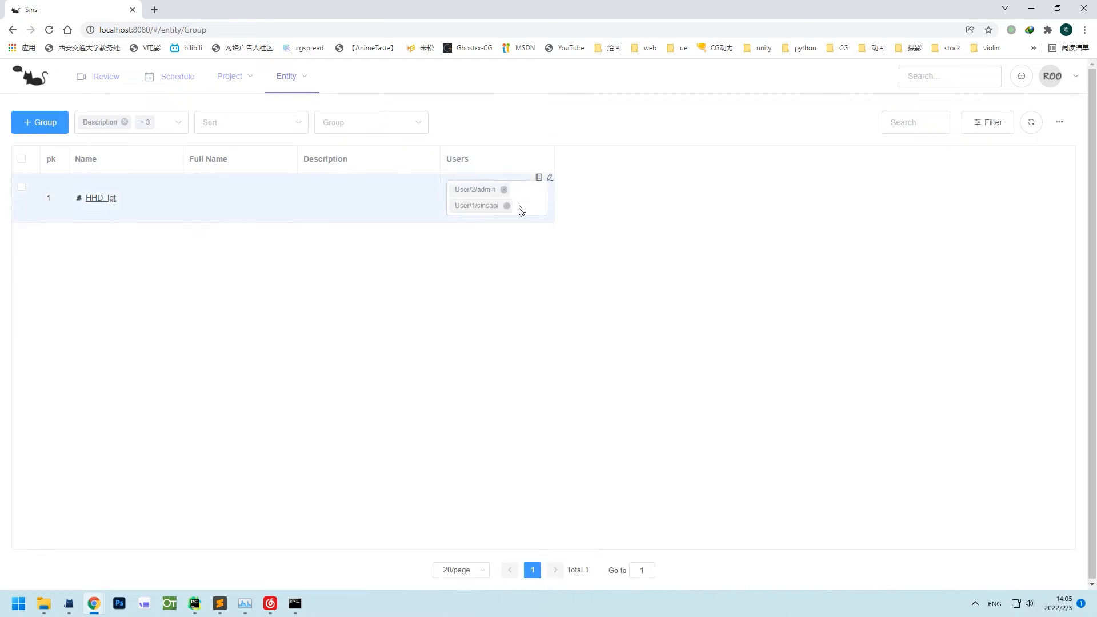
left_click(522, 201)
left_click(492, 252)
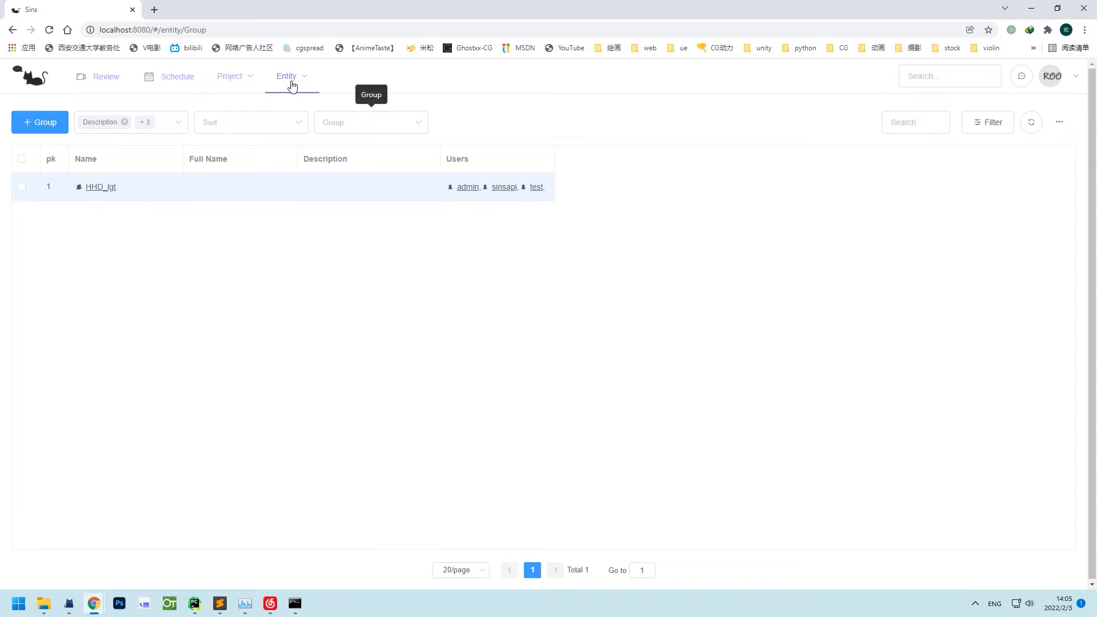
Add project TST with status 'wait to start'.
mouse_move(289, 81)
left_click(306, 356)
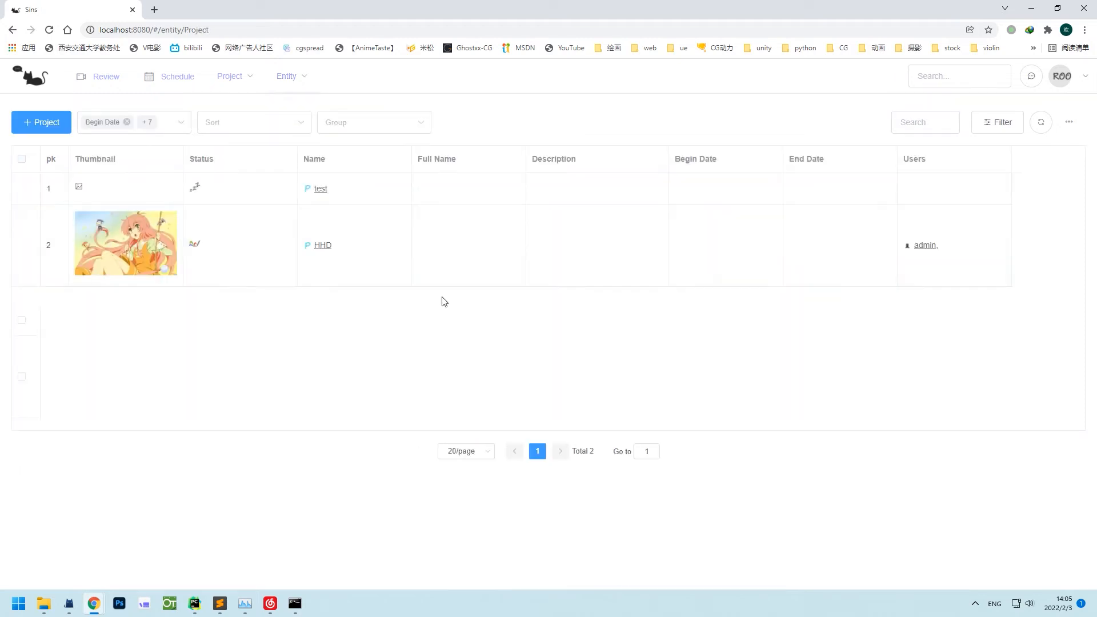
left_click(66, 131)
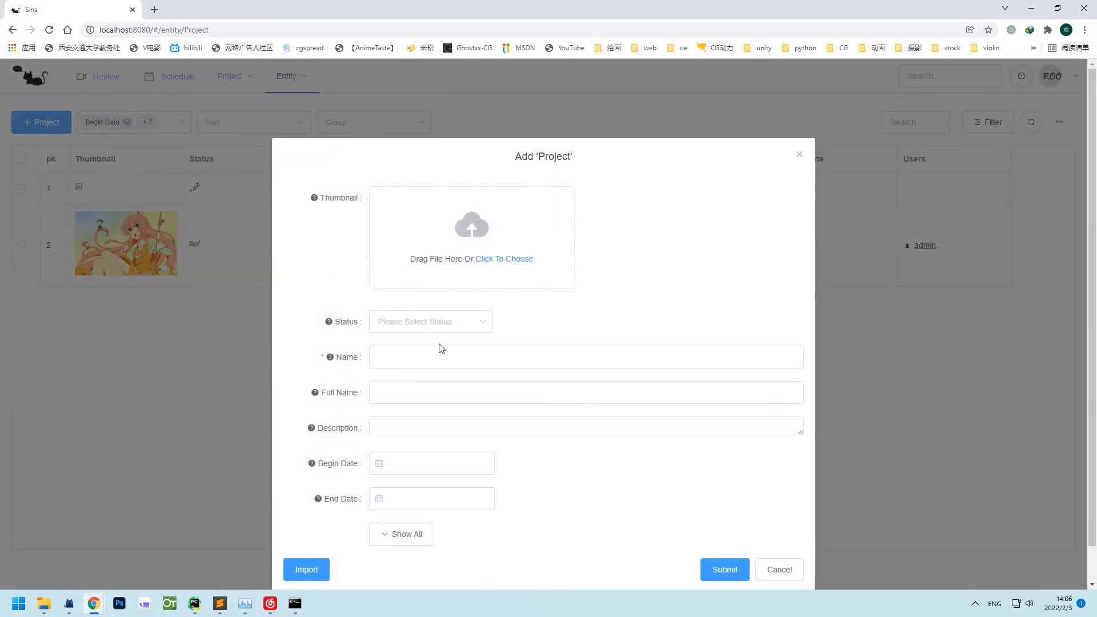
left_click(436, 355)
type("TST")
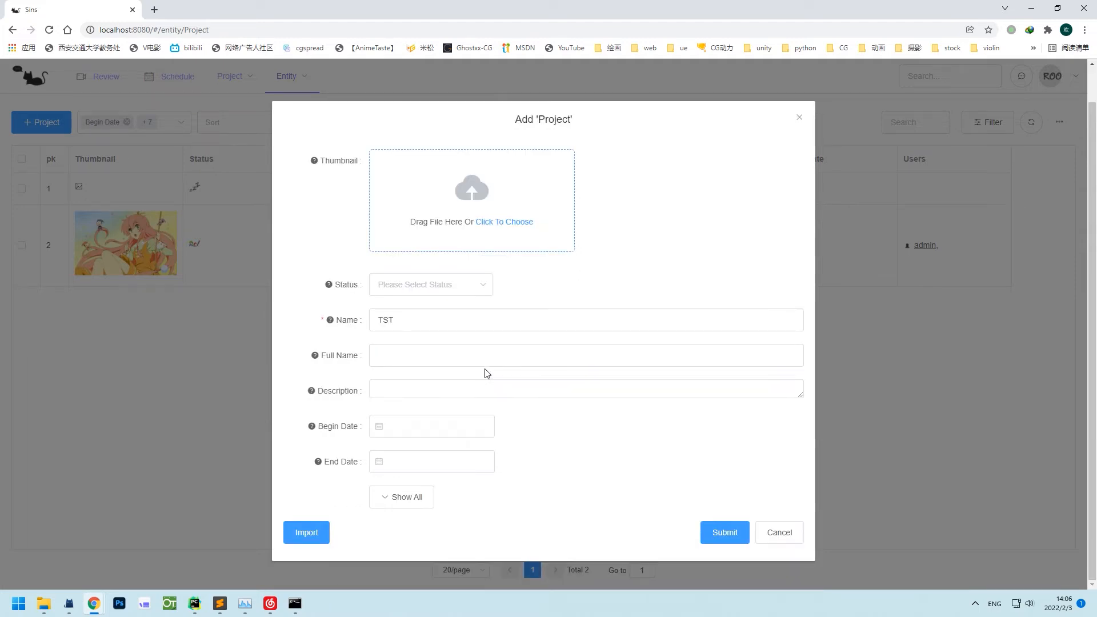
left_click(443, 286)
left_click(443, 313)
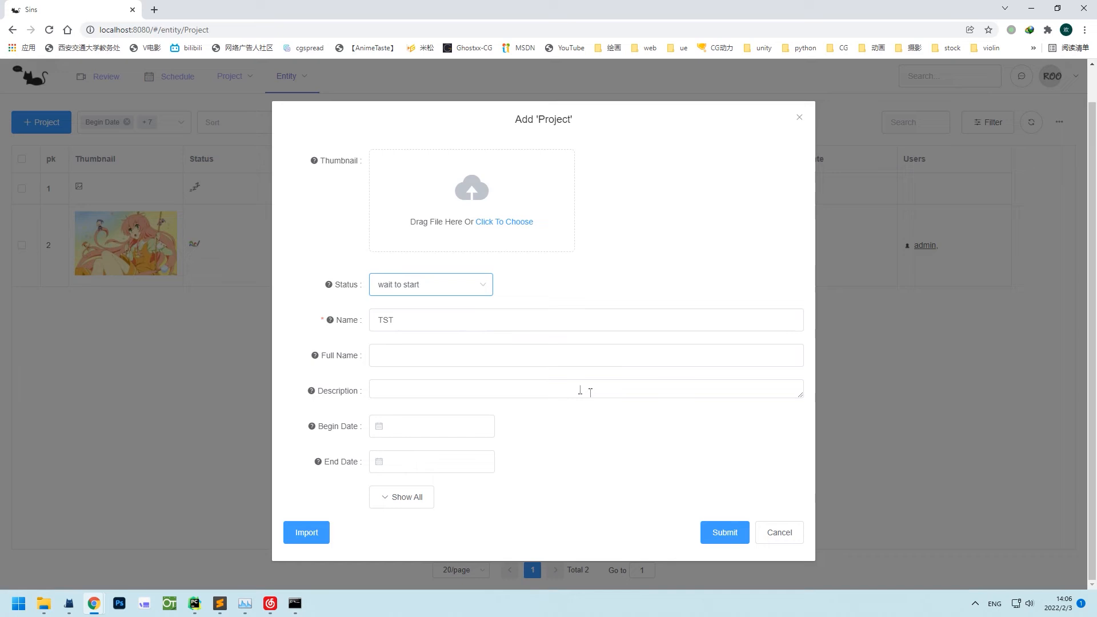
left_click(724, 532)
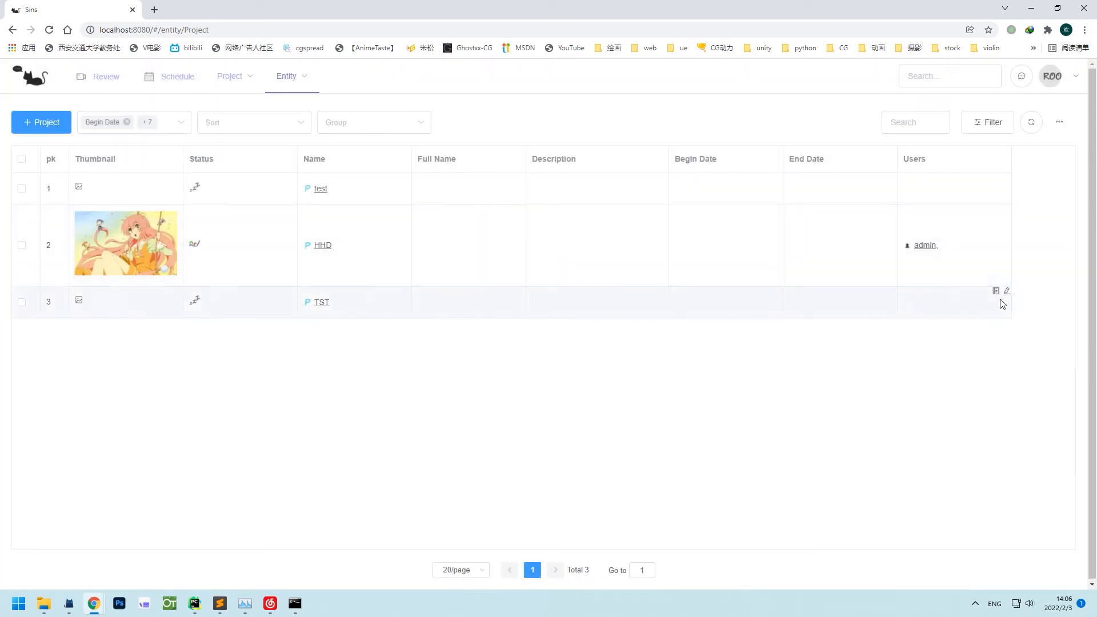
Assign the new user to project TST through its Users cell.
left_click(1006, 290)
left_click(962, 305)
type("te")
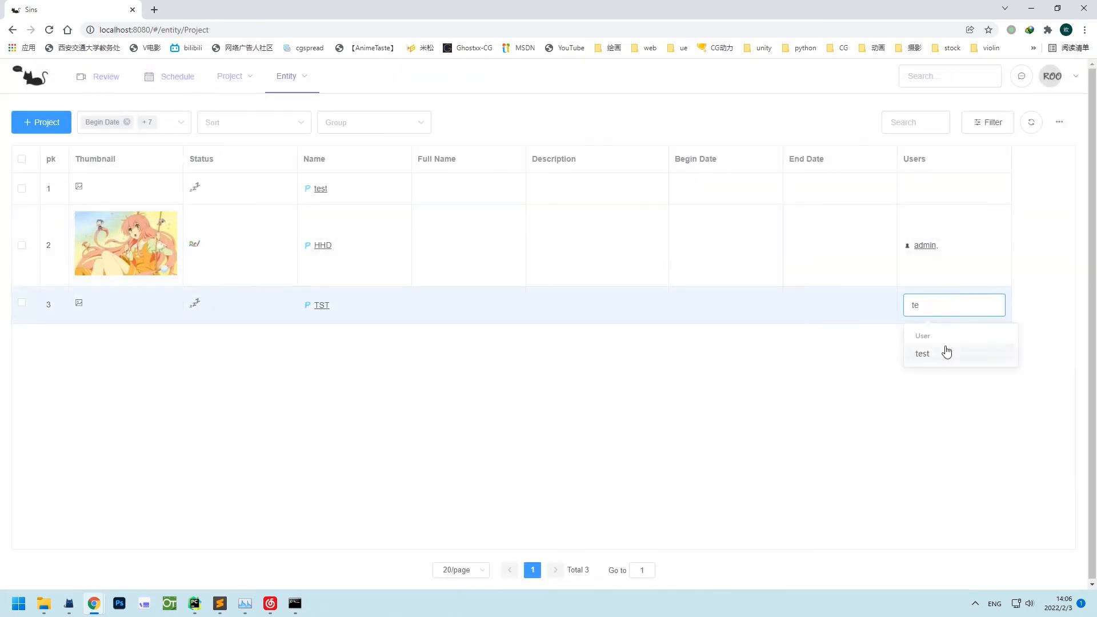
left_click(944, 350)
mouse_move(292, 86)
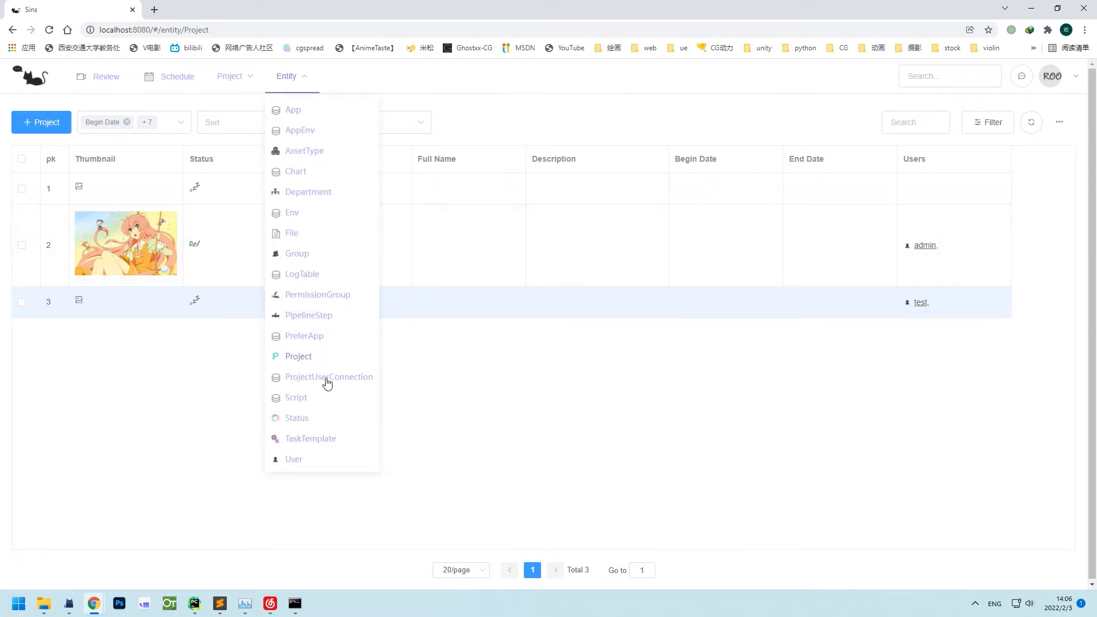
left_click(326, 378)
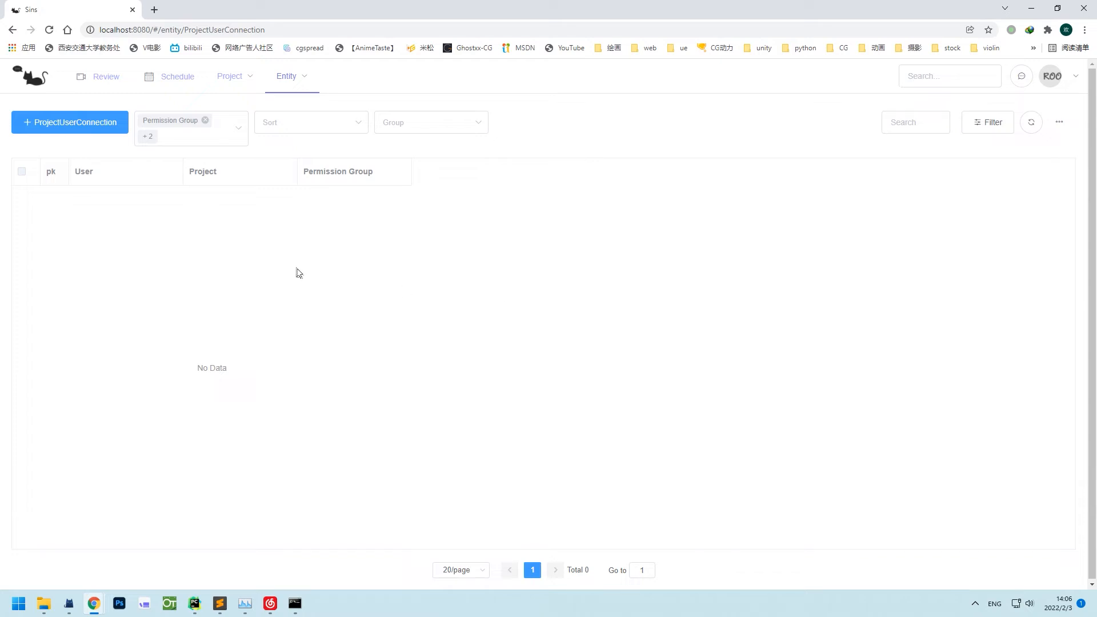
Add a ProjectUserConnection linking user test to project TST with Read-only permission.
left_click(72, 120)
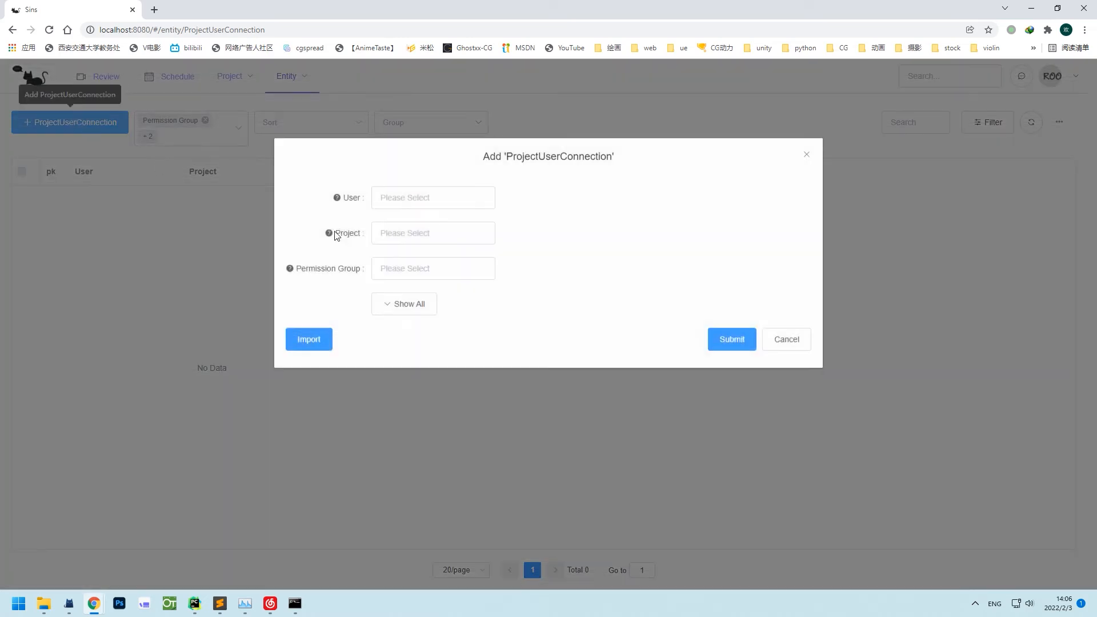
left_click(418, 200)
type("tes")
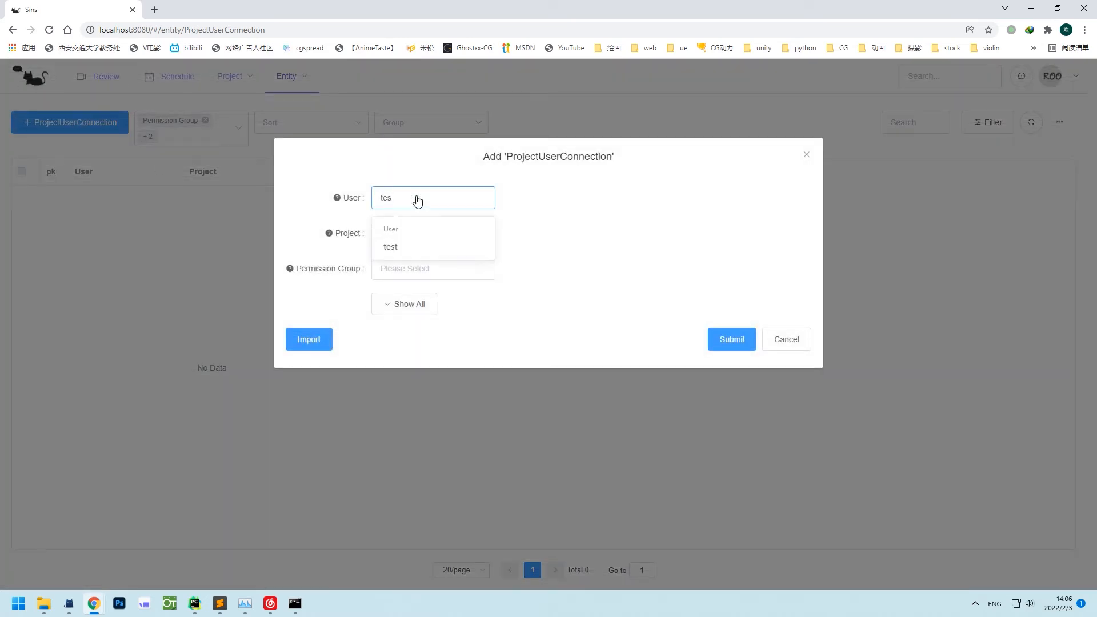
left_click(419, 247)
left_click(420, 235)
type("t")
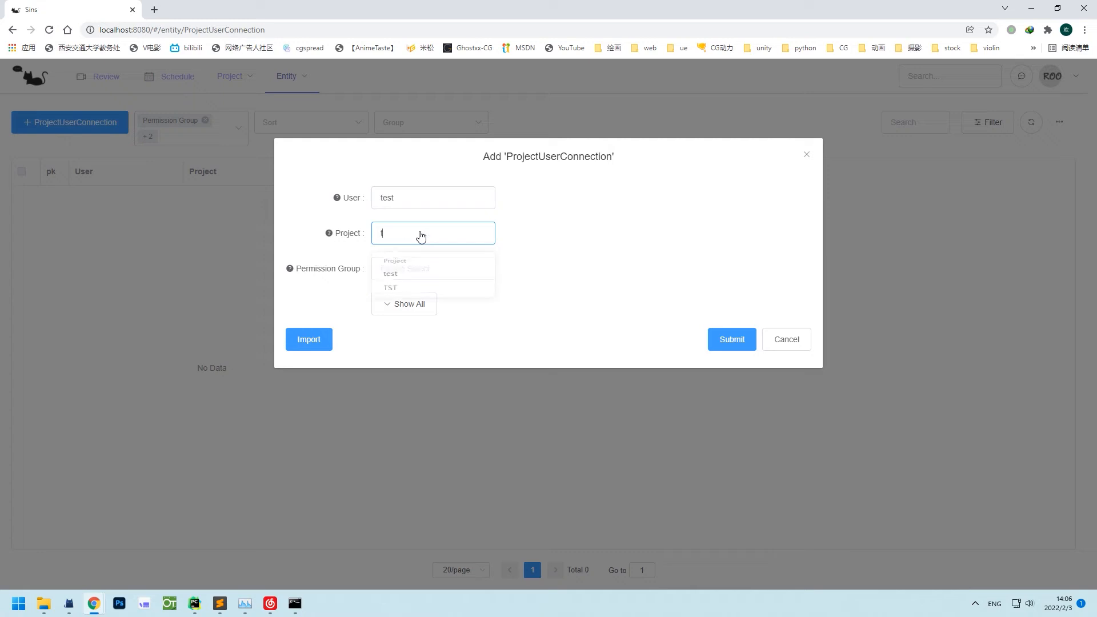
type("es")
left_click(420, 282)
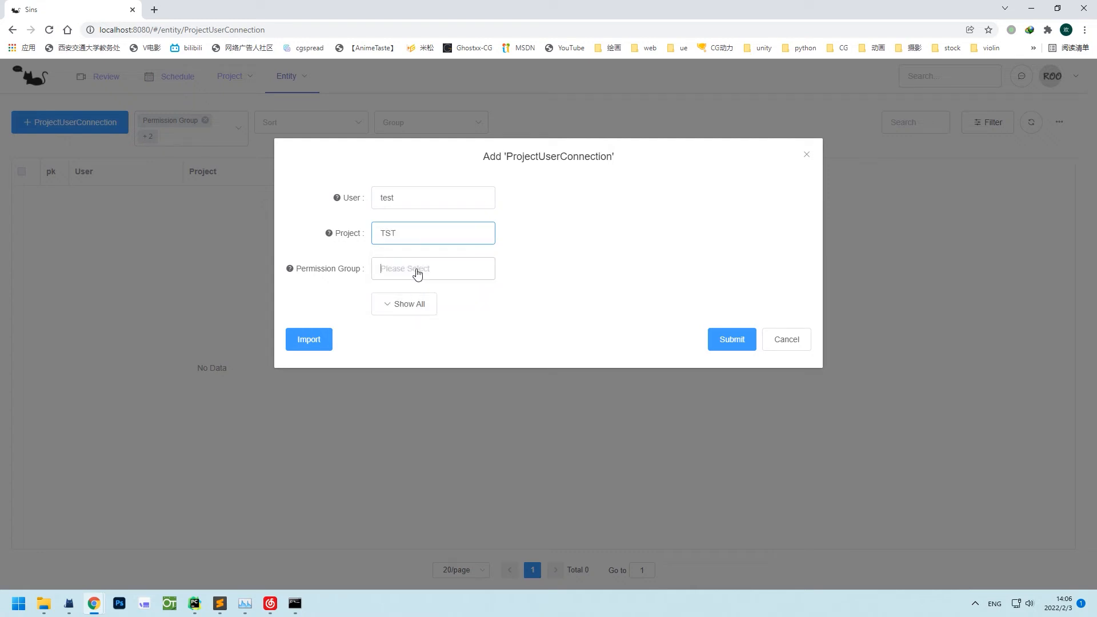
type("re")
left_click(426, 317)
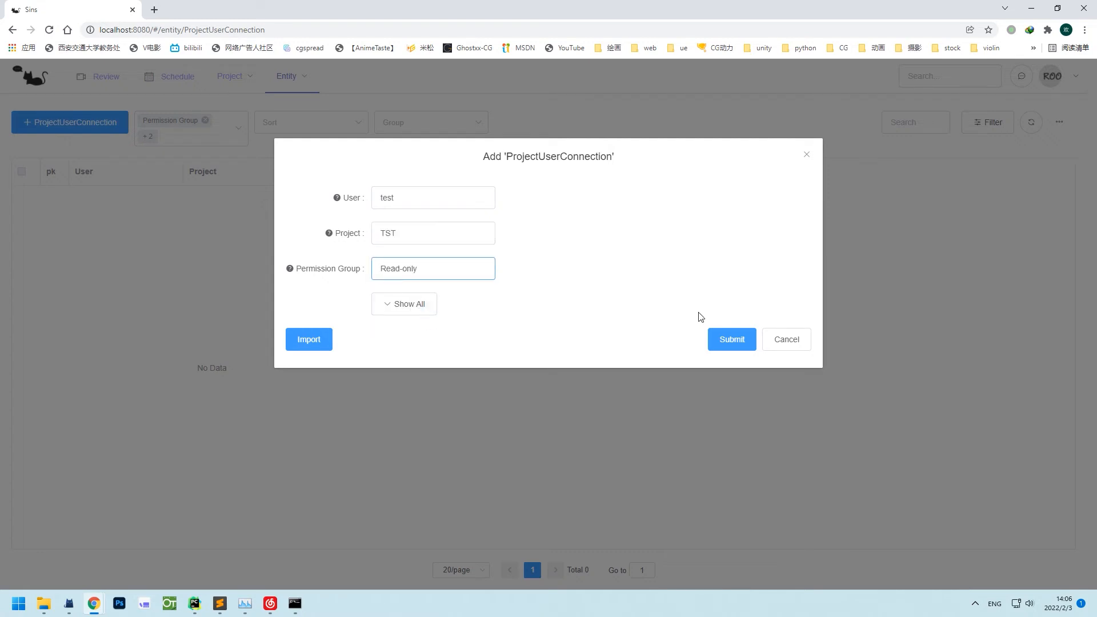
left_click(726, 339)
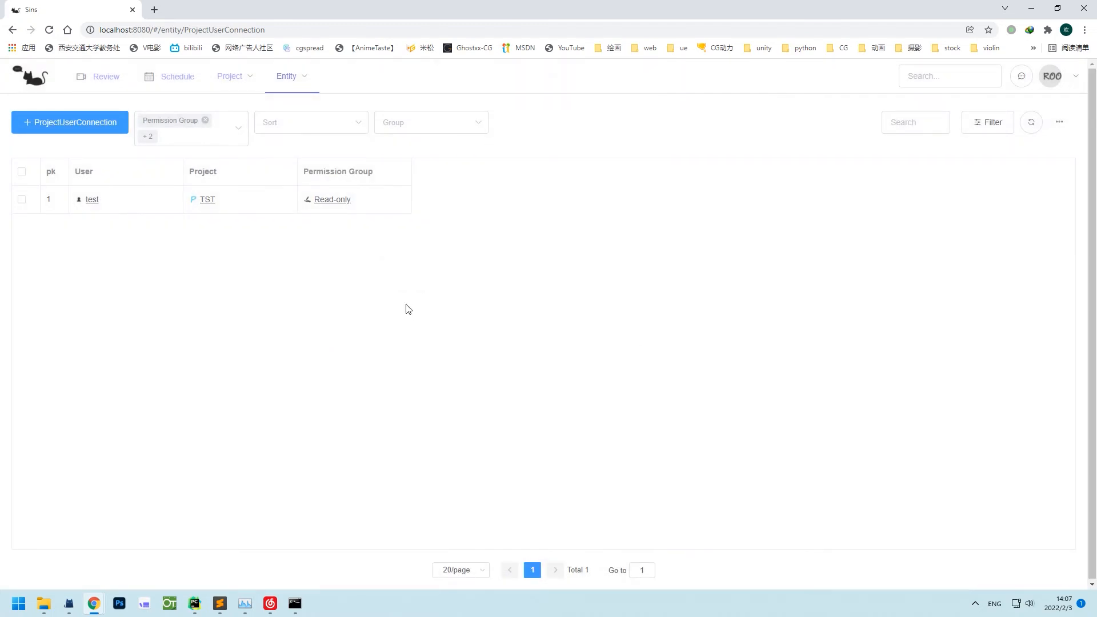
Scroll through the PipelineStep table and its colours, then show the TaskTemplate table.
mouse_move(289, 76)
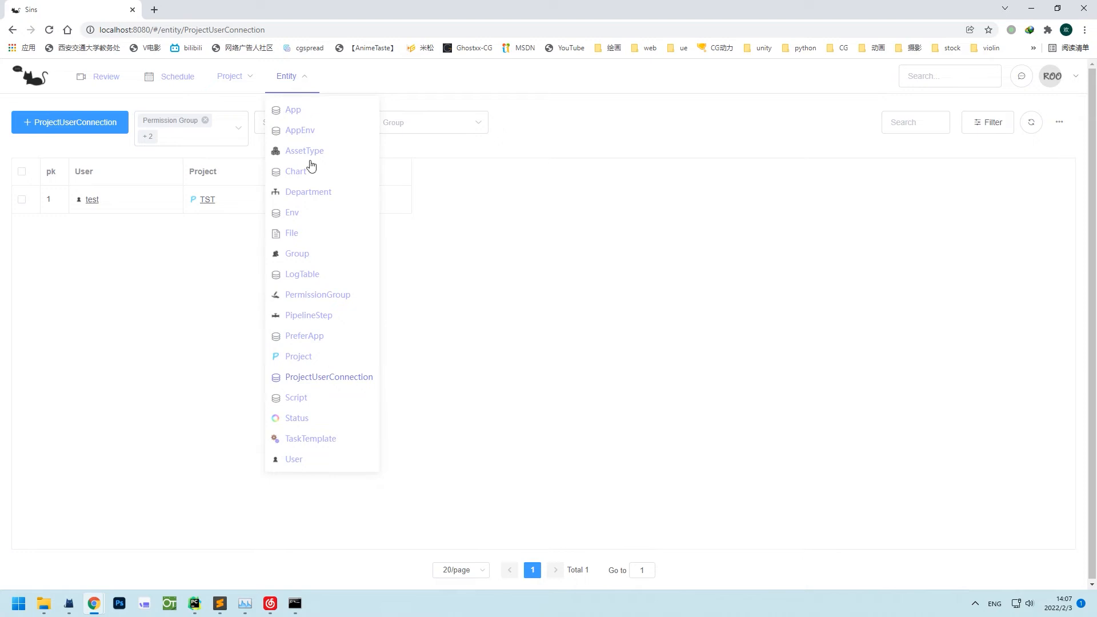
left_click(325, 317)
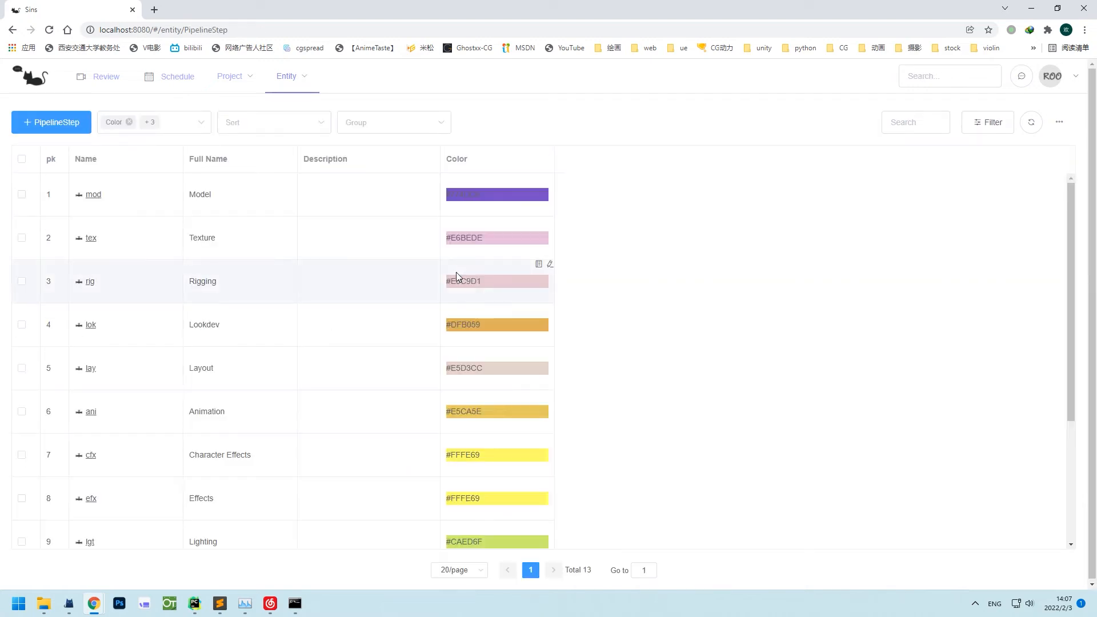
scroll(456, 272, "down", 3)
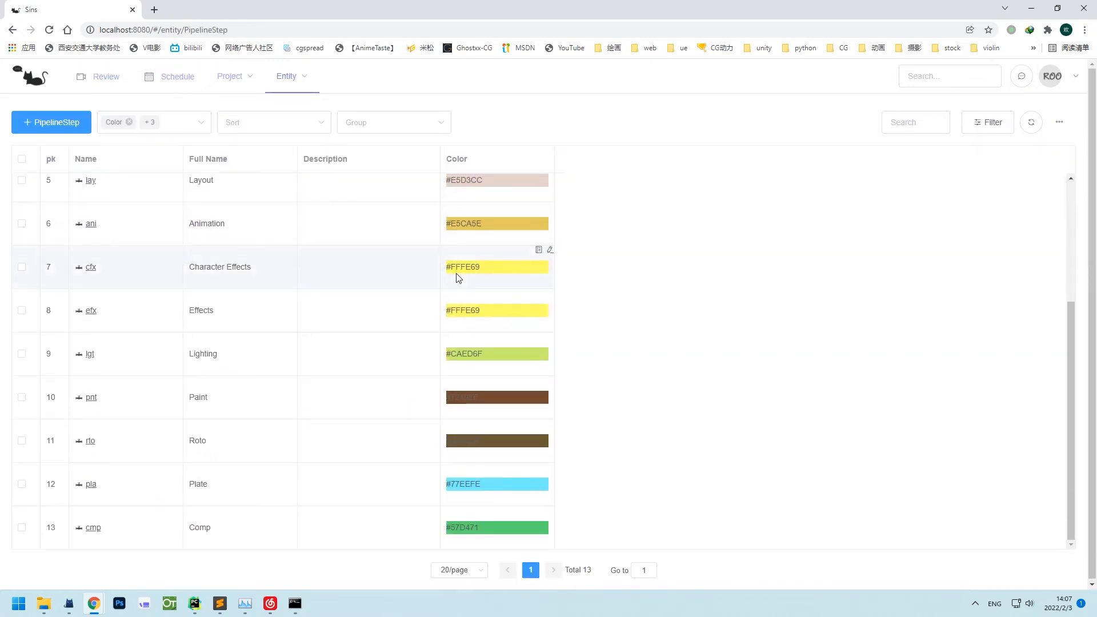
scroll(456, 273, "up", 3)
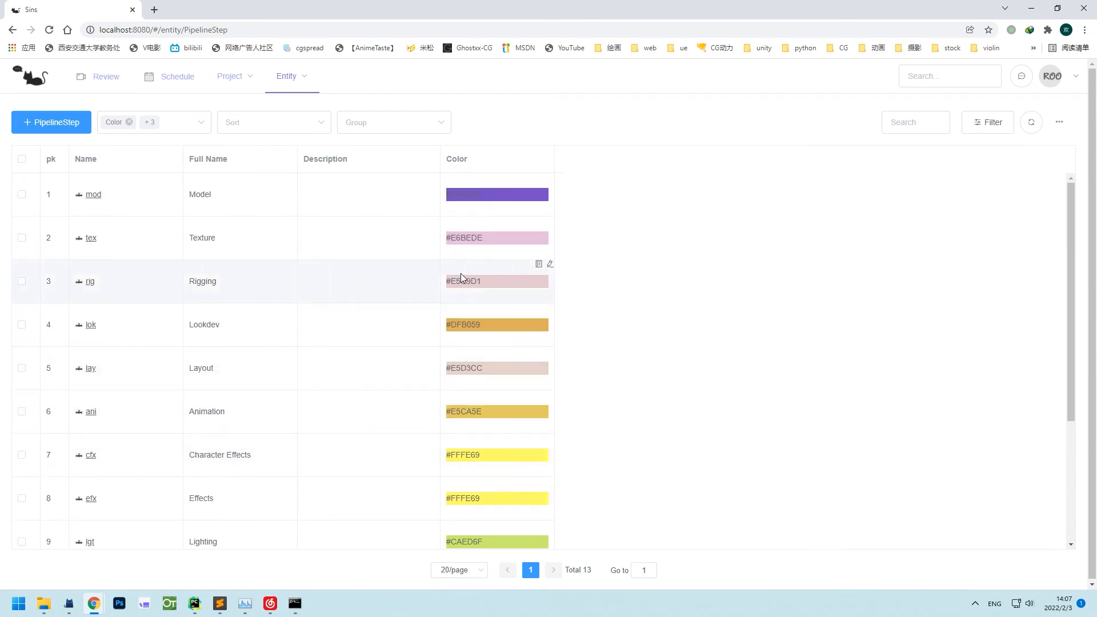
mouse_move(297, 83)
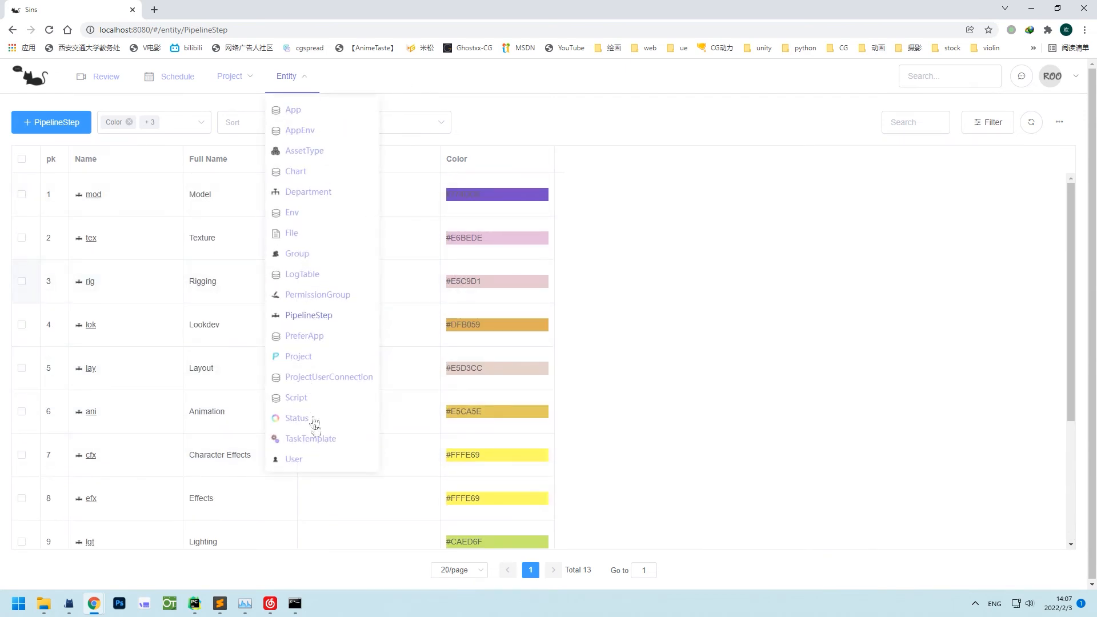
left_click(319, 439)
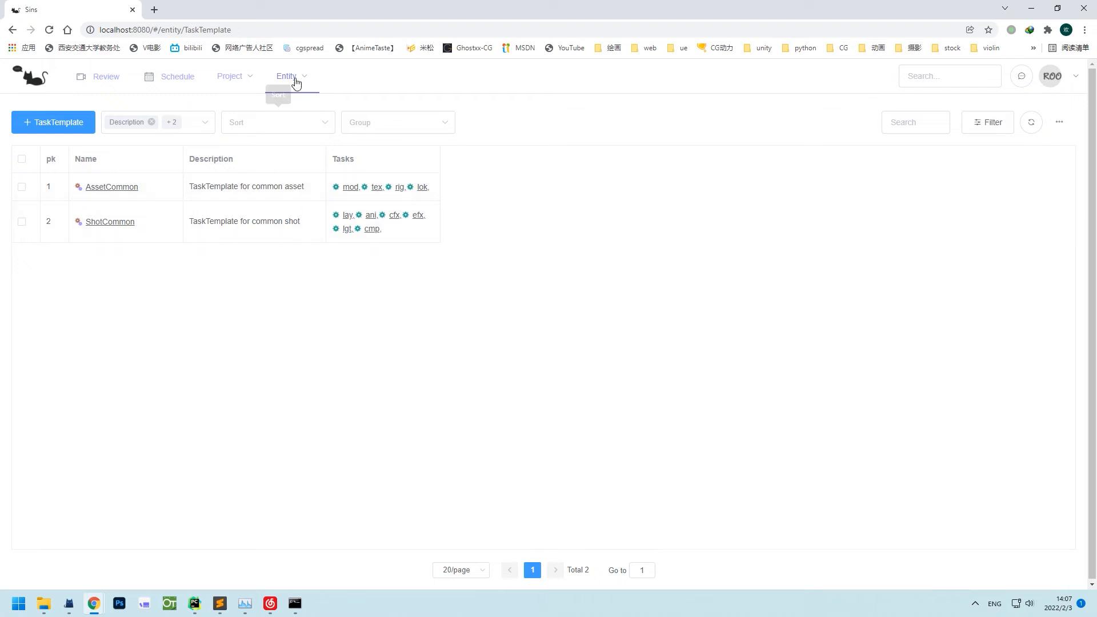
Widen the Link Fields column in the Status list, then show the AssetType table.
mouse_move(286, 76)
left_click(310, 418)
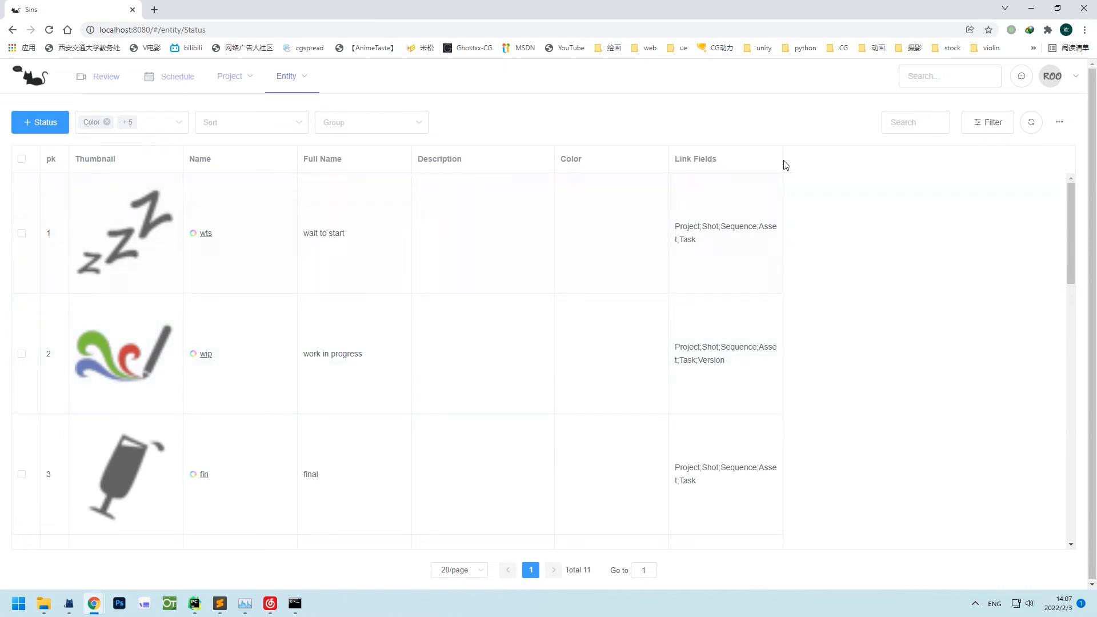
left_click_drag(783, 162, 890, 159)
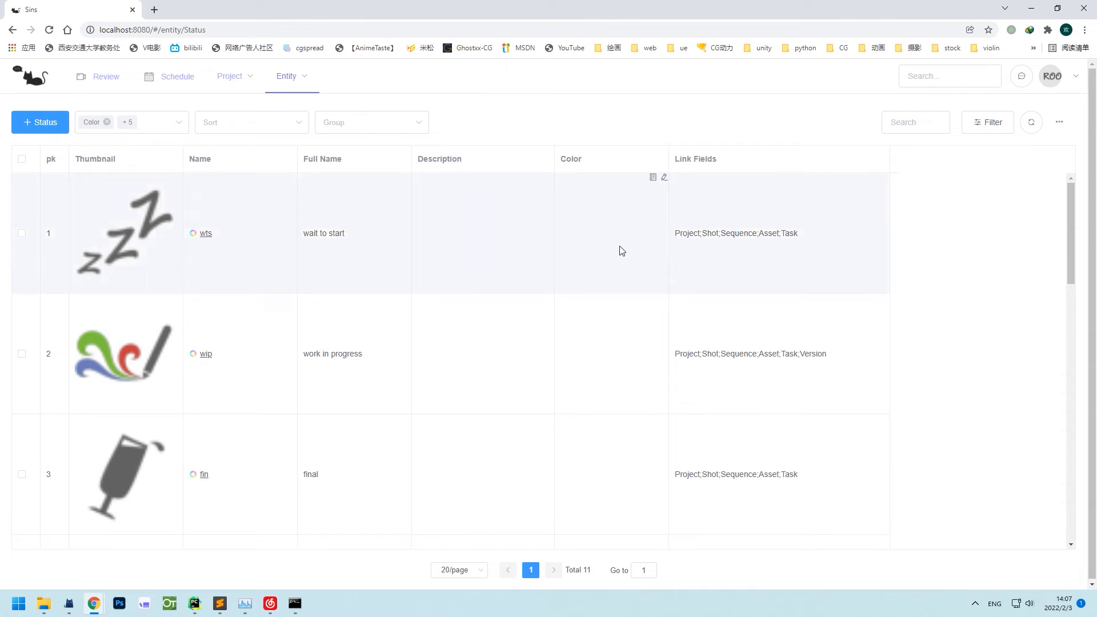
mouse_move(296, 80)
left_click(306, 149)
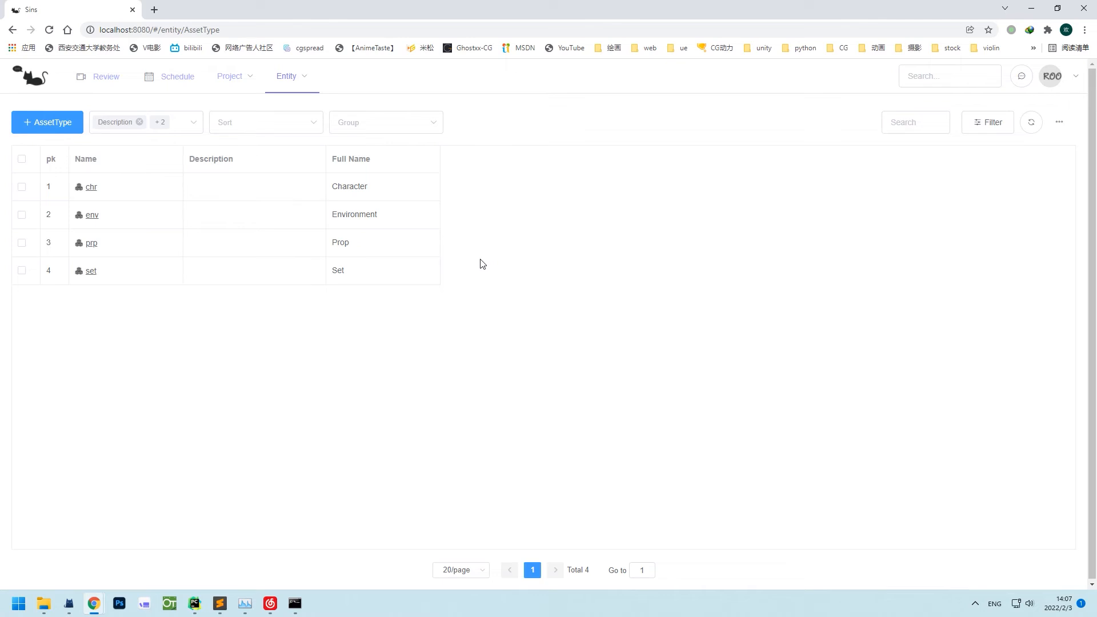
View Example Chart: Asset(bar) from the Chart list, then close its tab.
mouse_move(298, 82)
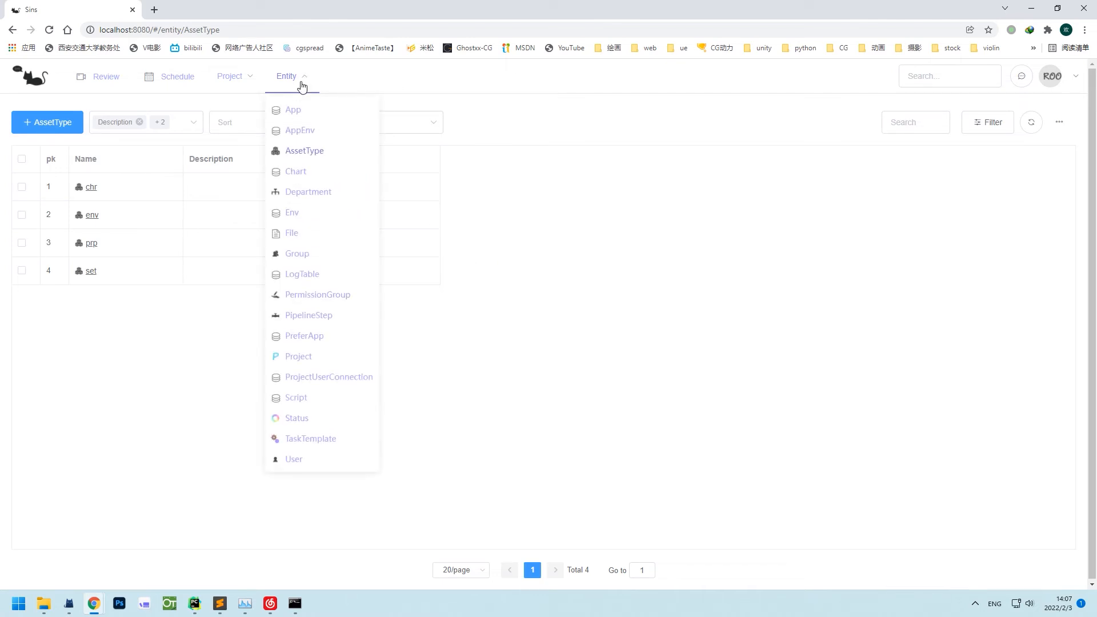
left_click(305, 171)
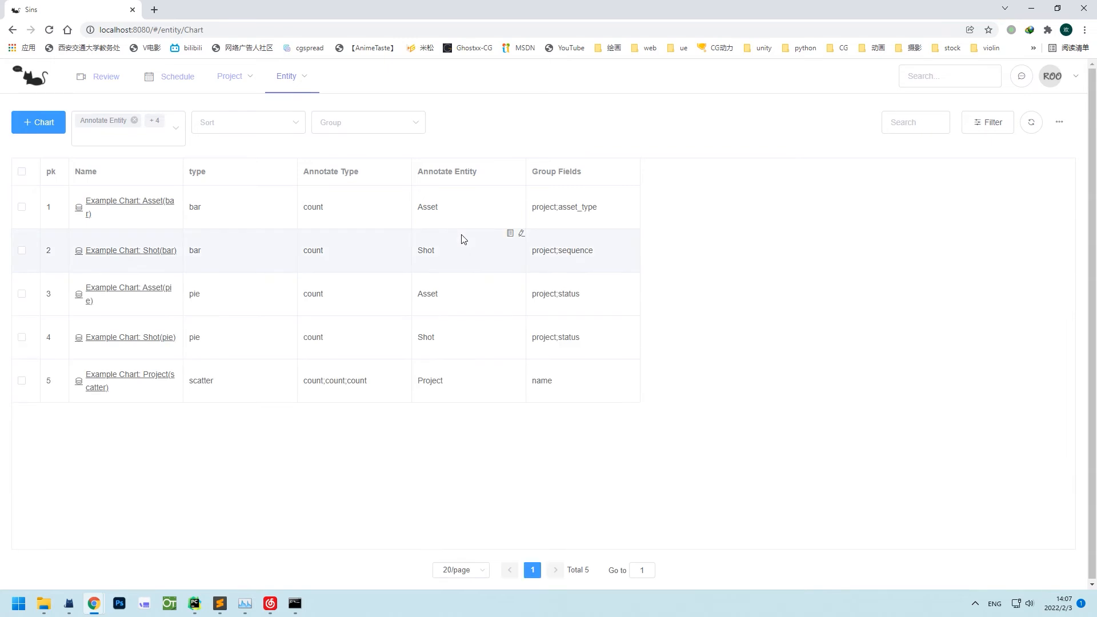
left_click(140, 208)
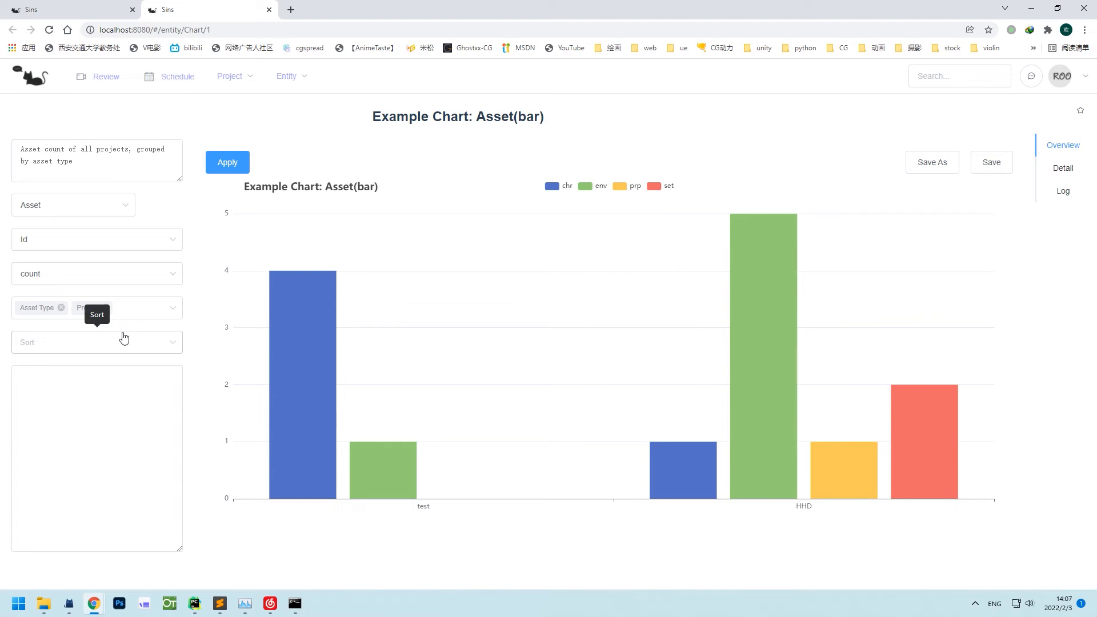
left_click(269, 10)
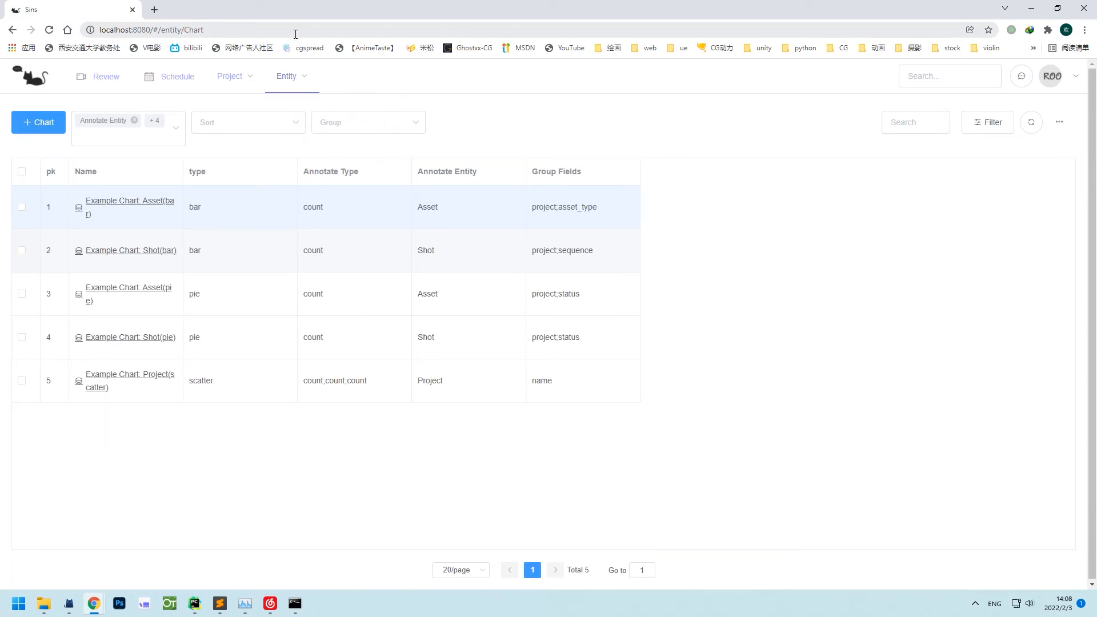
Open project HHD and look through its Review, Schedule and Asset pages.
mouse_move(286, 77)
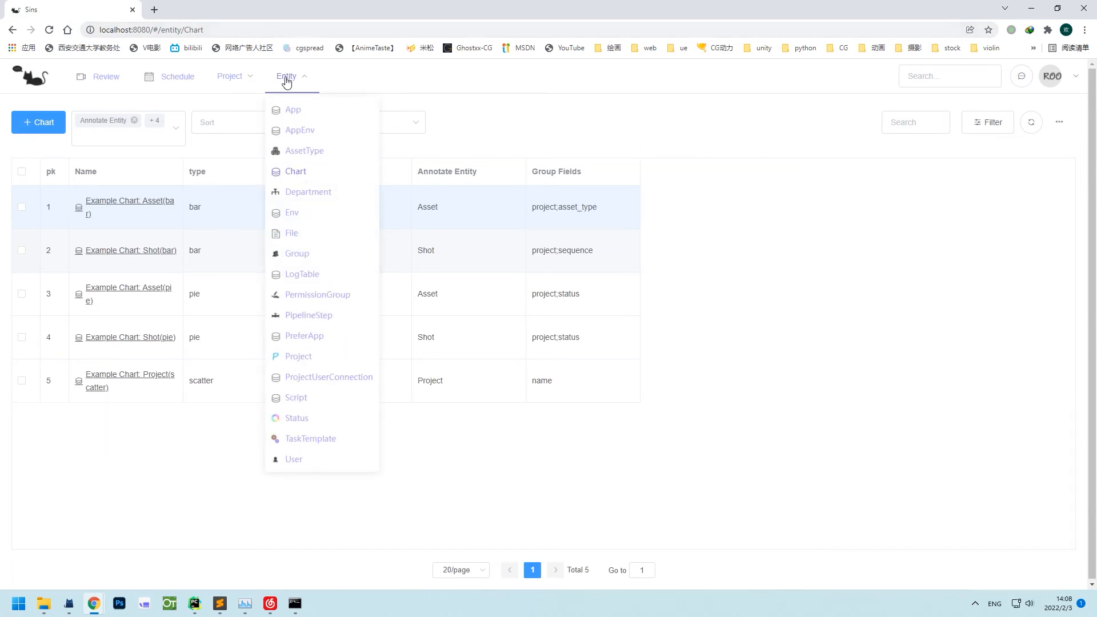
left_click(316, 364)
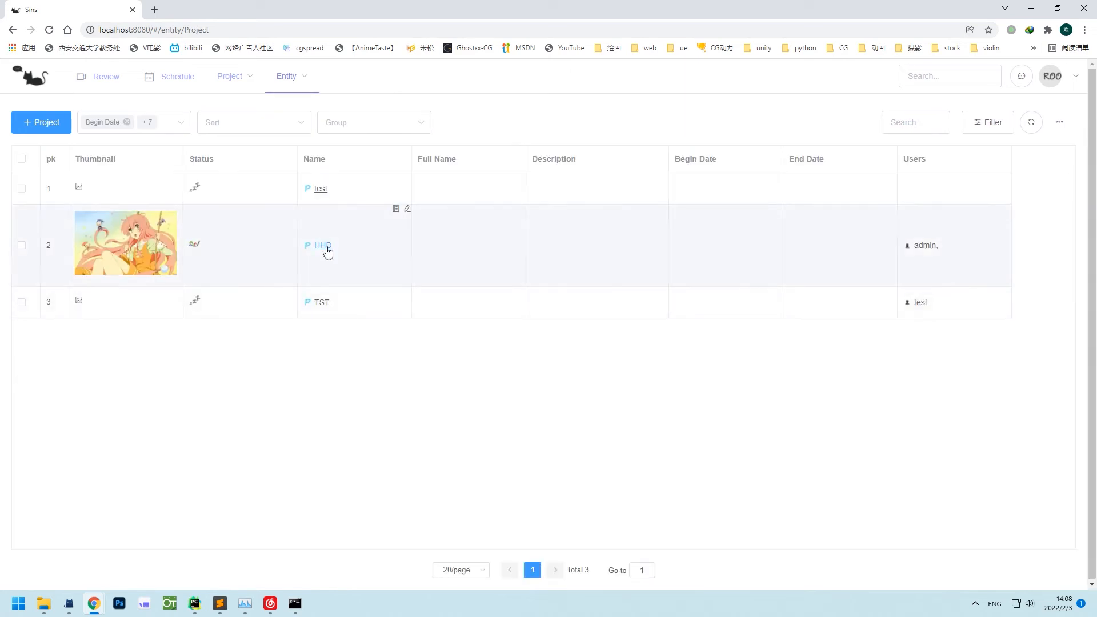
mouse_move(250, 76)
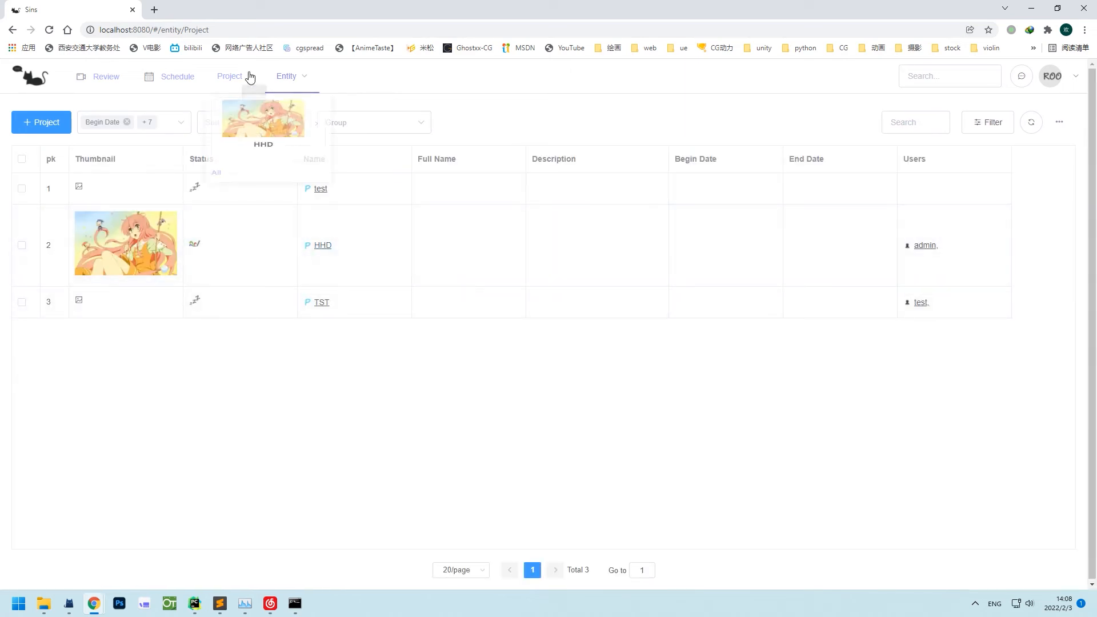
left_click(250, 131)
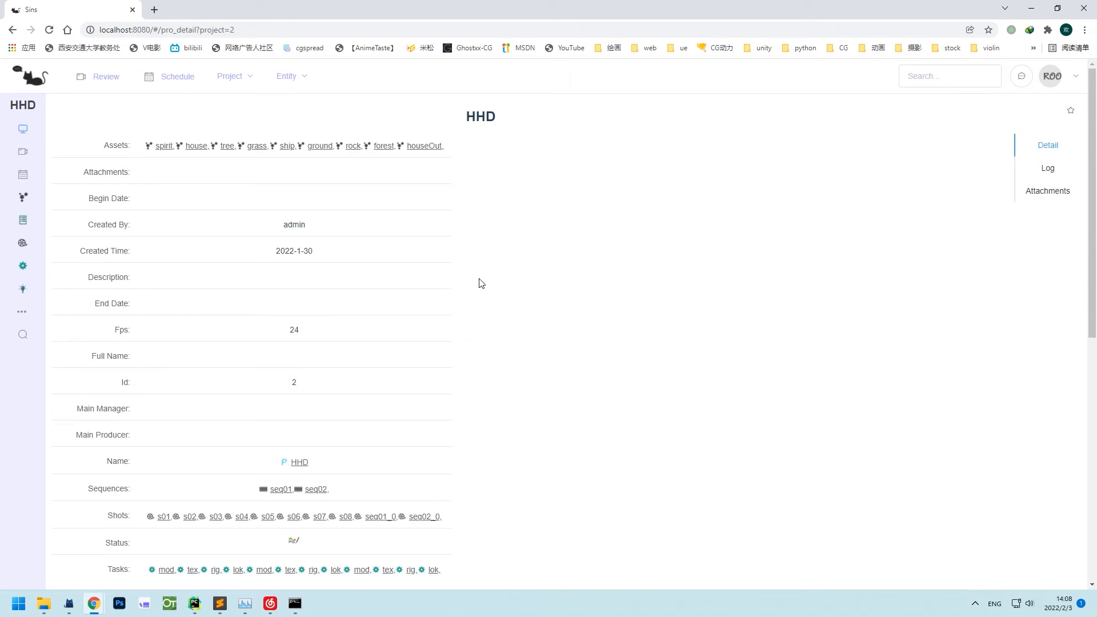
left_click(28, 152)
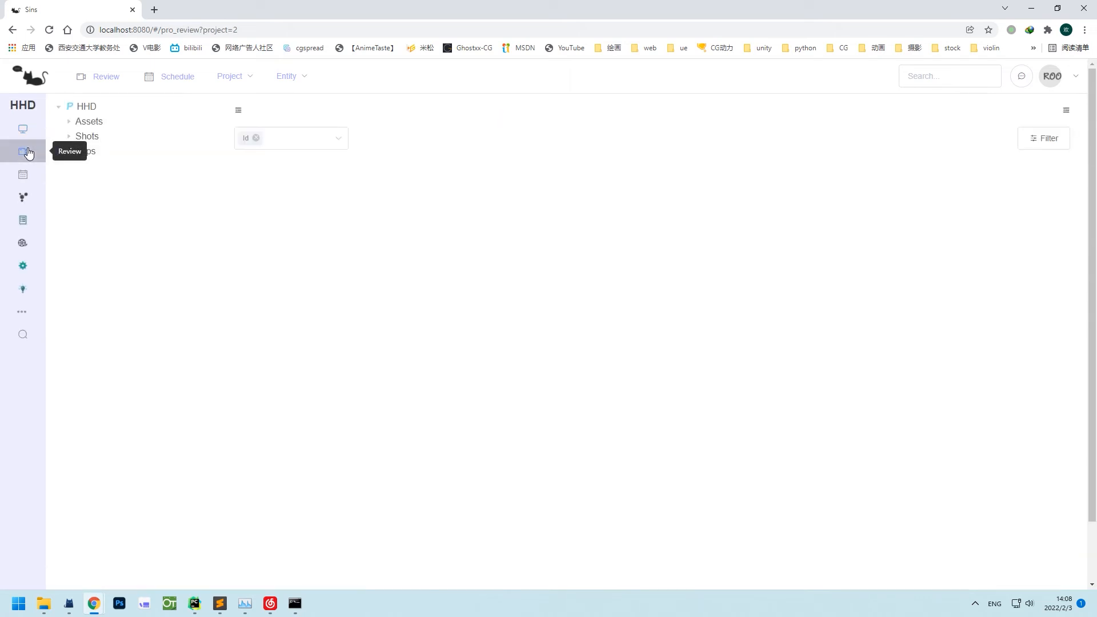
left_click(24, 181)
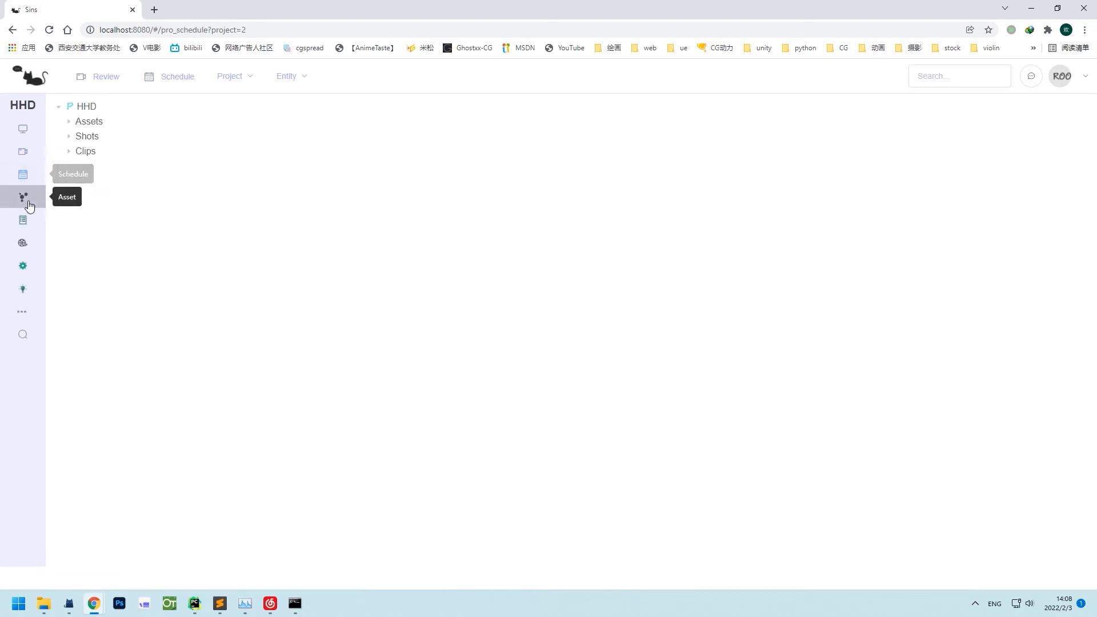
left_click(24, 197)
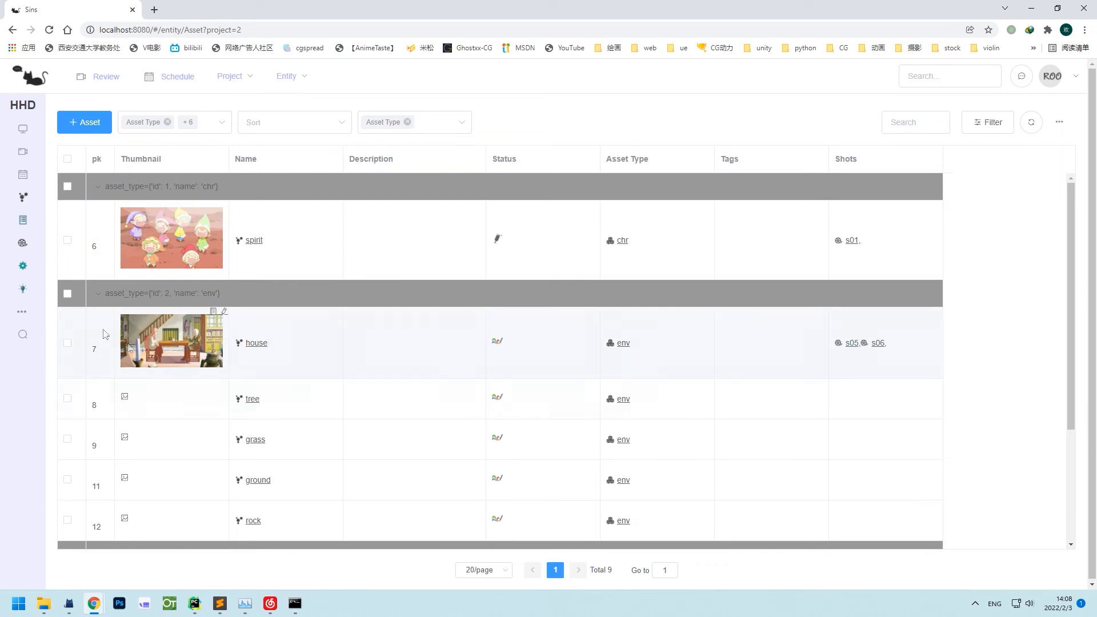
View HHD's sequences and shots, cancel a new shot, then open its Task list.
mouse_move(19, 316)
left_click(109, 378)
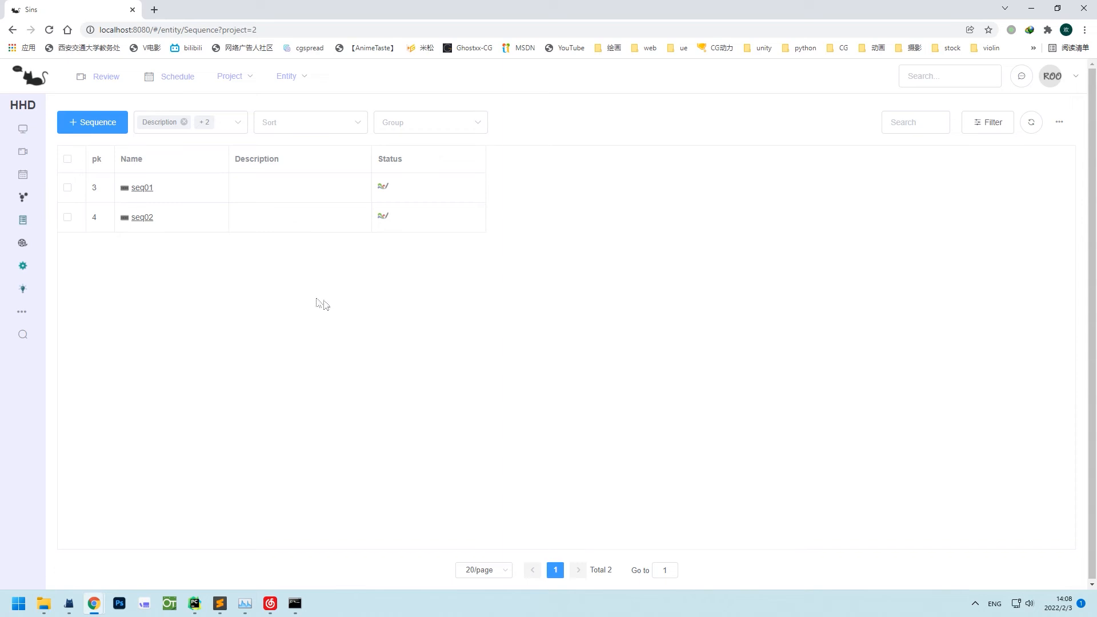
left_click(23, 243)
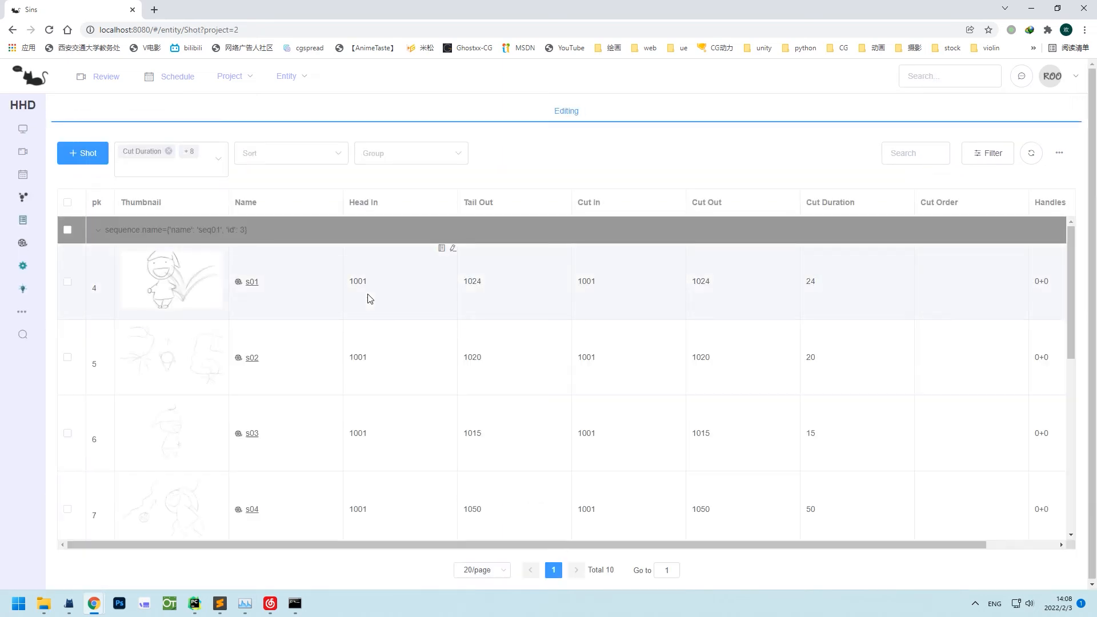
left_click(83, 154)
scroll(517, 333, "down", 2)
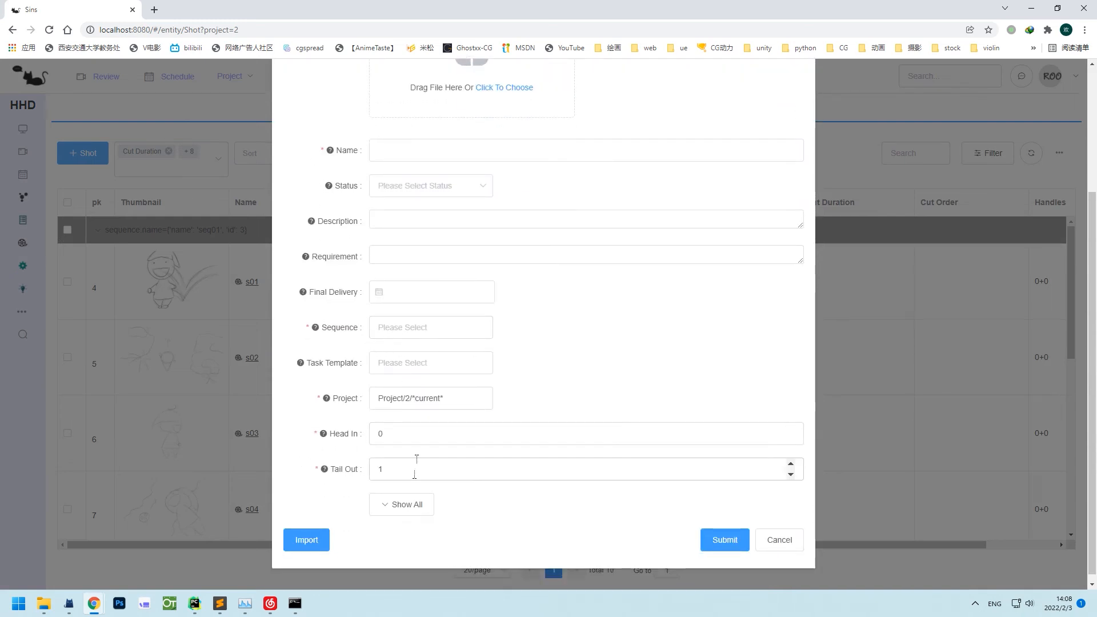
left_click(780, 539)
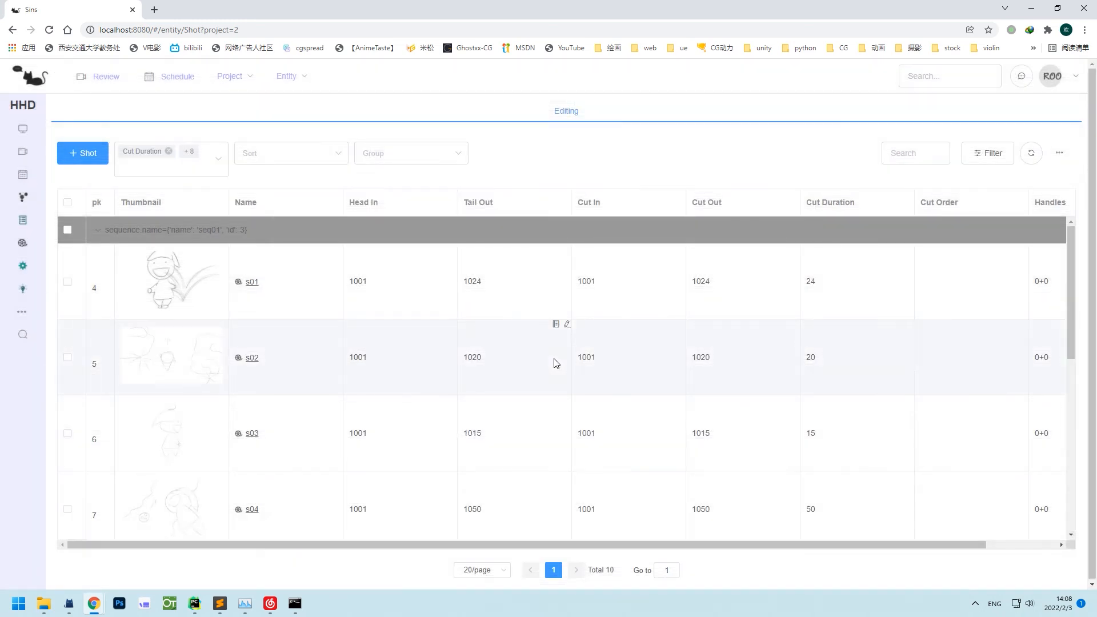
left_click(16, 268)
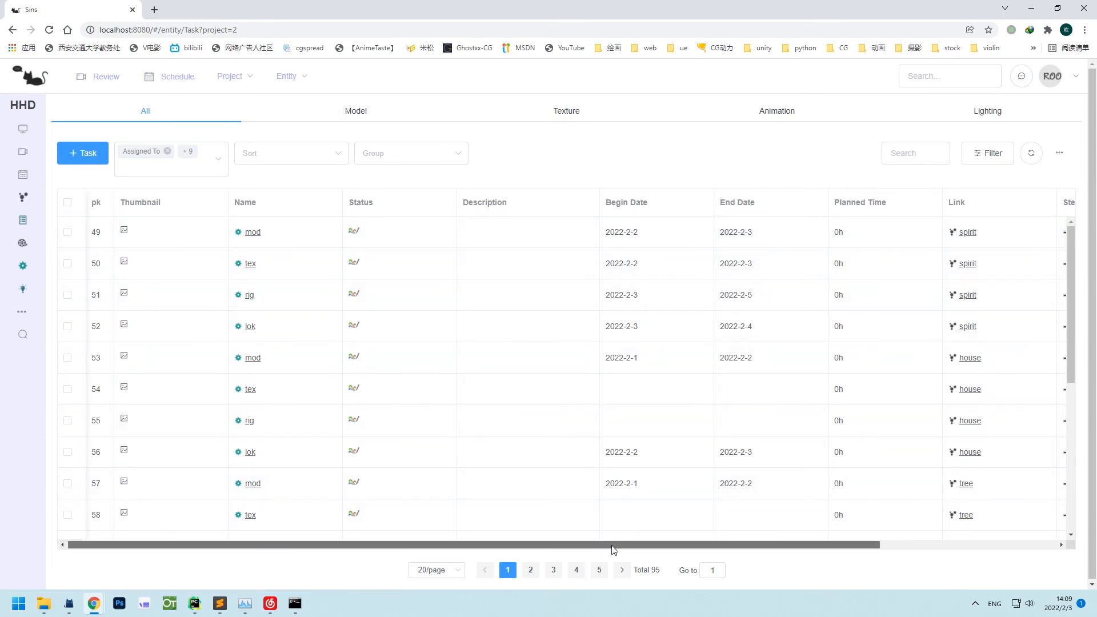
Assign the spirit tex task to the user matching 'te'.
left_click_drag(620, 545, 799, 550)
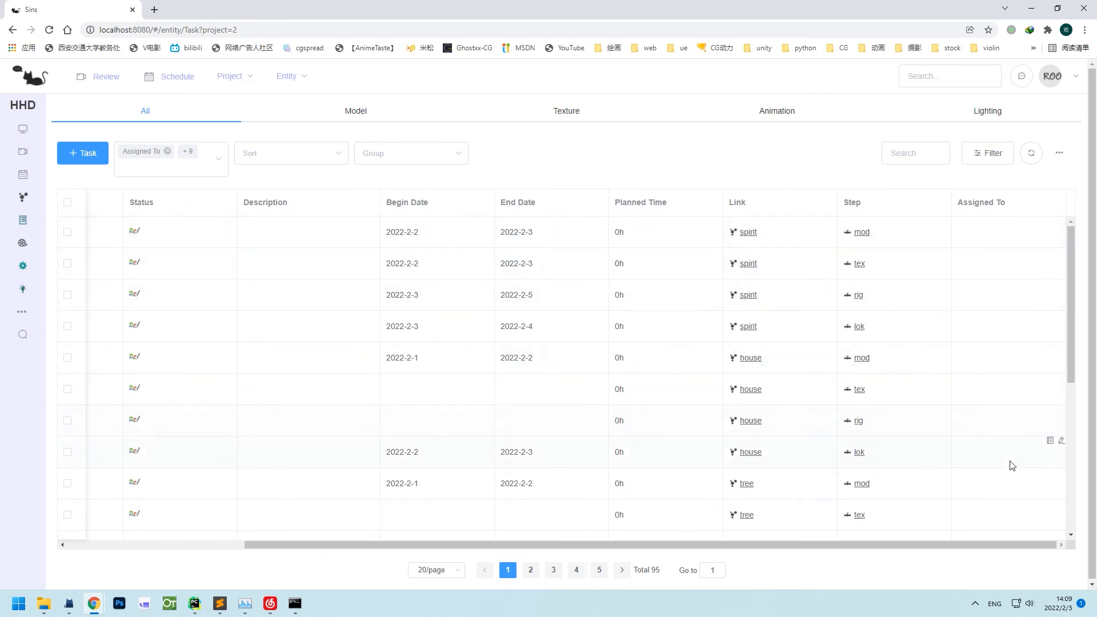
left_click(1061, 253)
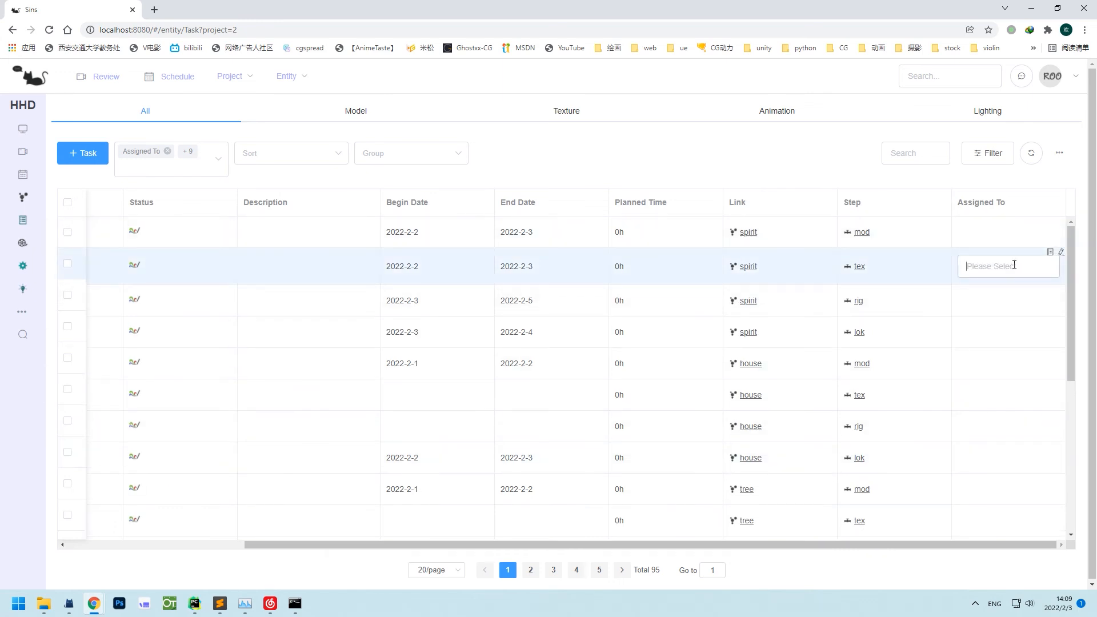
type("te")
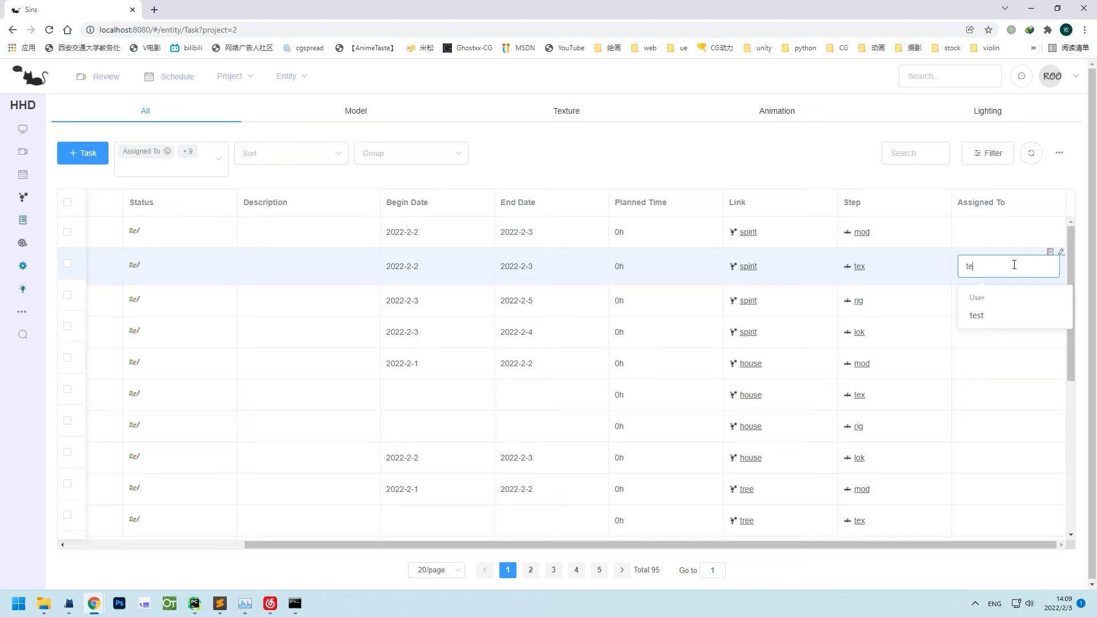
left_click(998, 314)
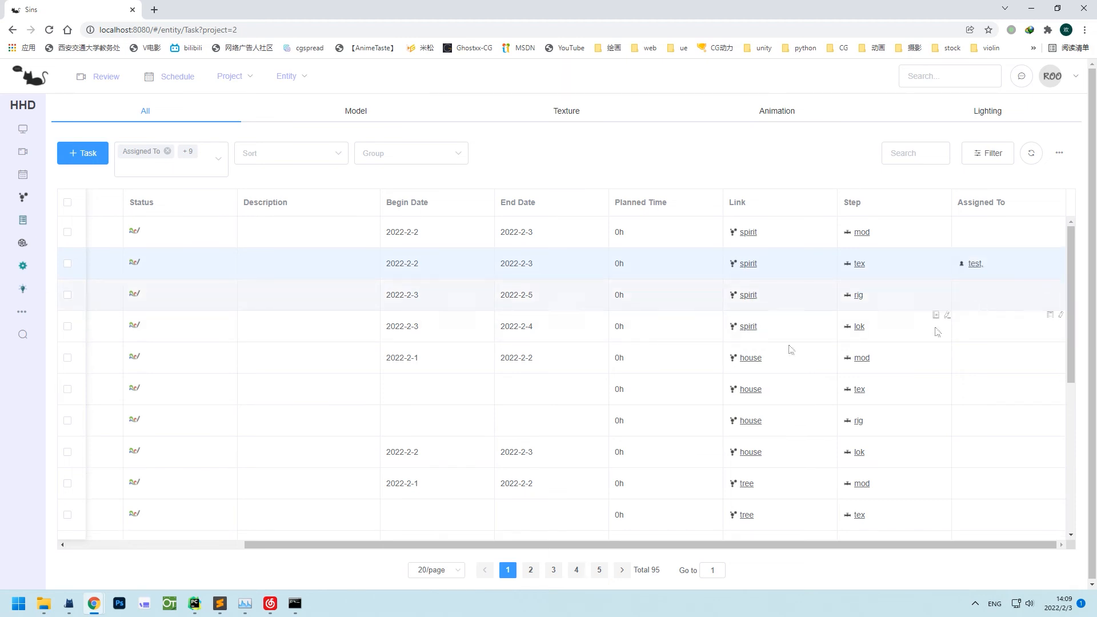
Browse HHD's Version and Playlist lists, ending on the Shot list.
left_click(21, 290)
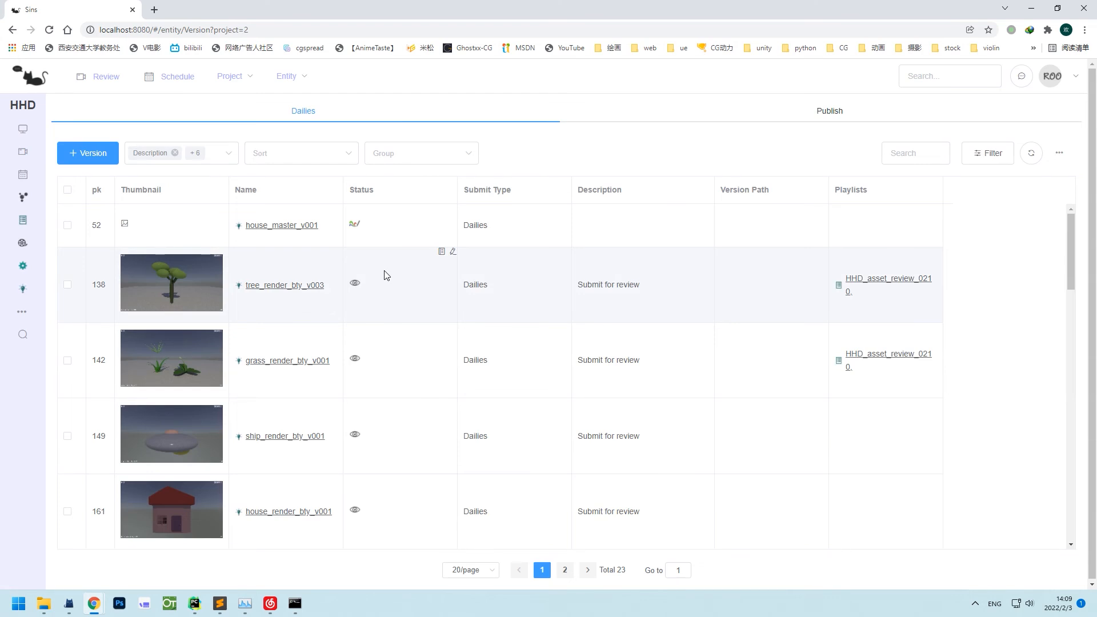
left_click(23, 220)
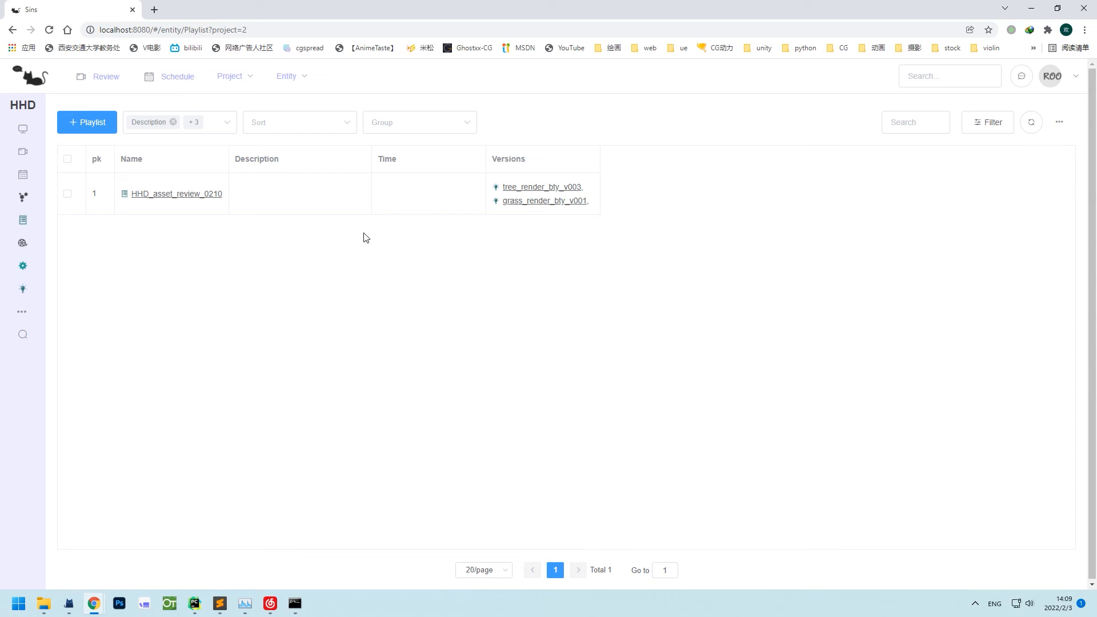
left_click(21, 242)
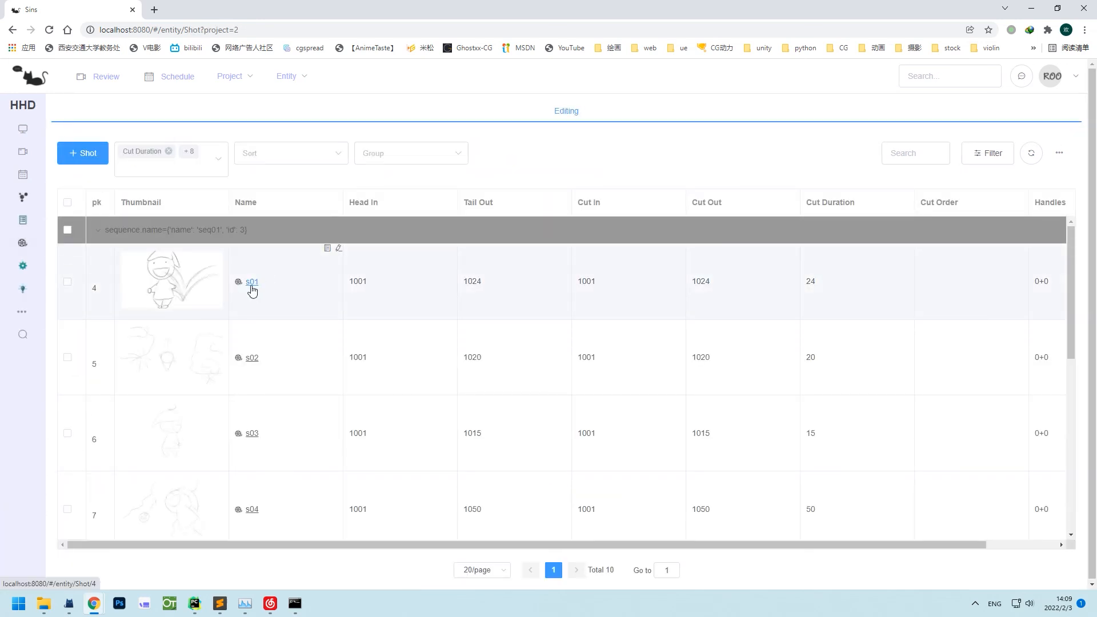
left_click(252, 282)
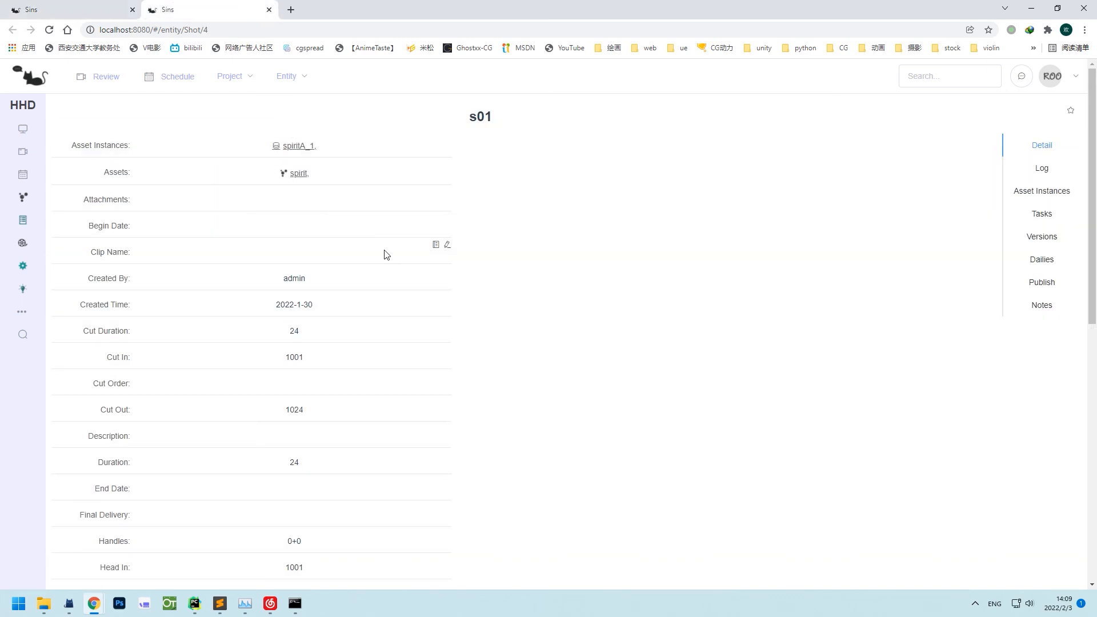
scroll(386, 254, "down", 5)
scroll(384, 254, "up", 5)
left_click(1038, 216)
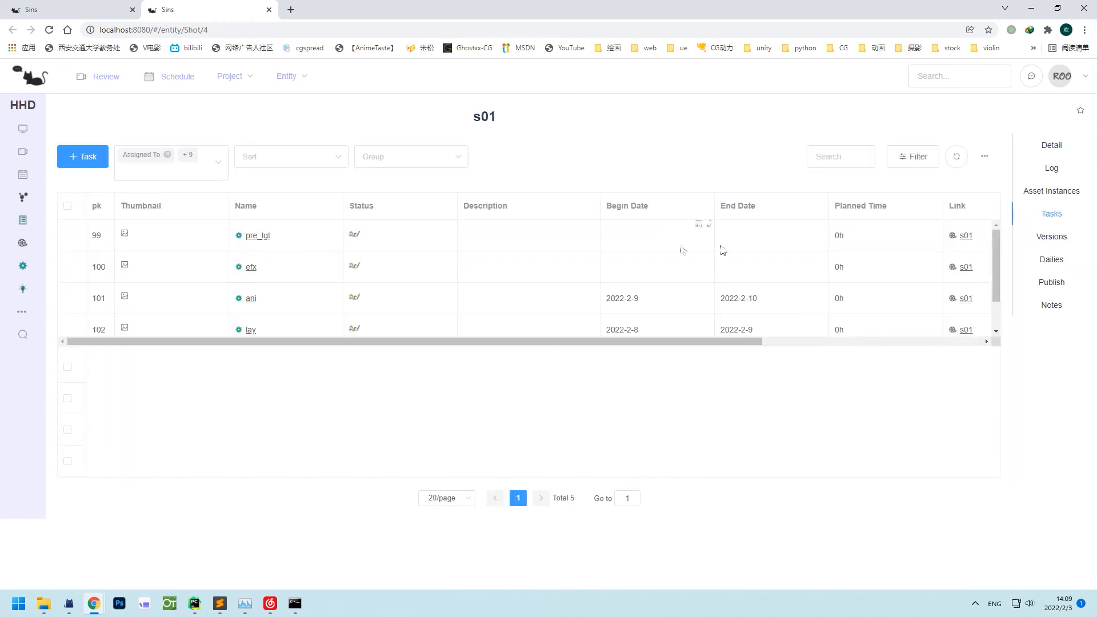
left_click(85, 156)
scroll(719, 376, "down", 2)
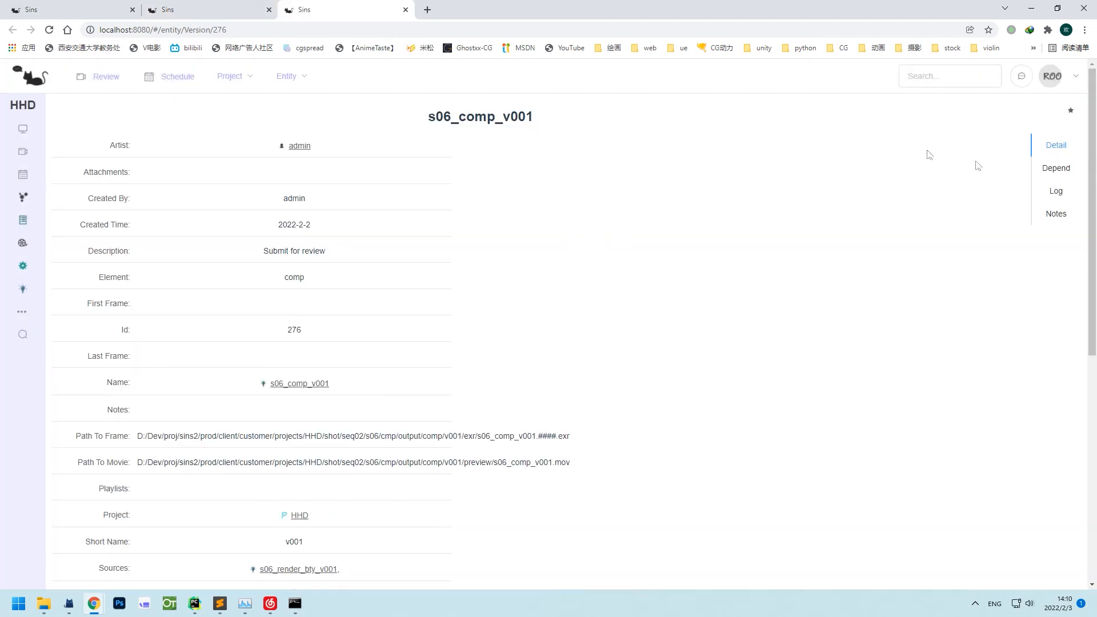
left_click(1050, 169)
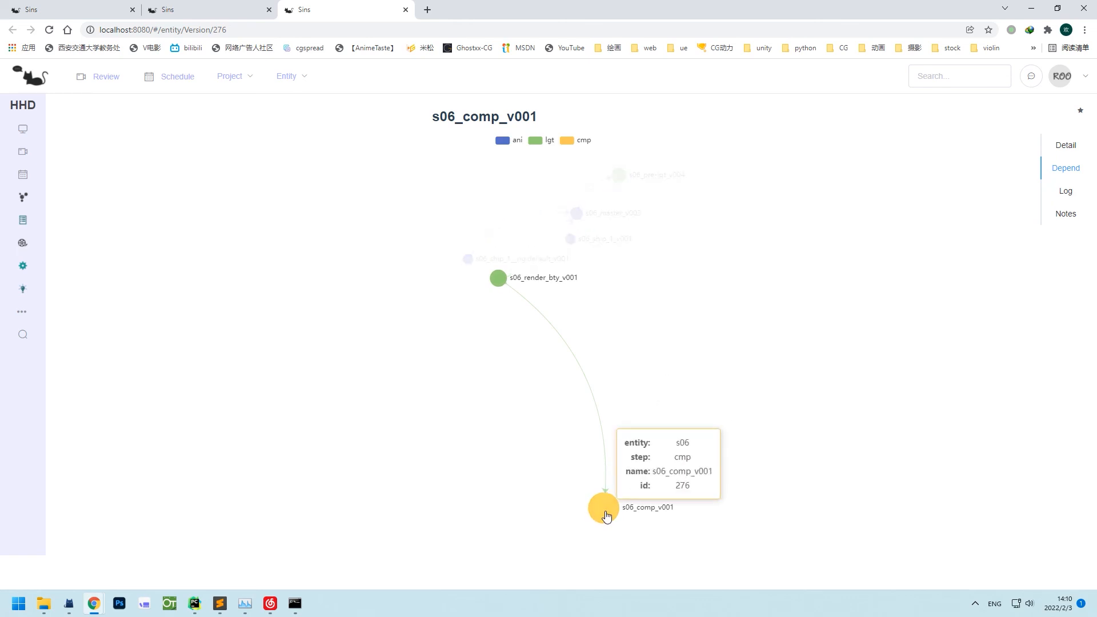
mouse_move(499, 279)
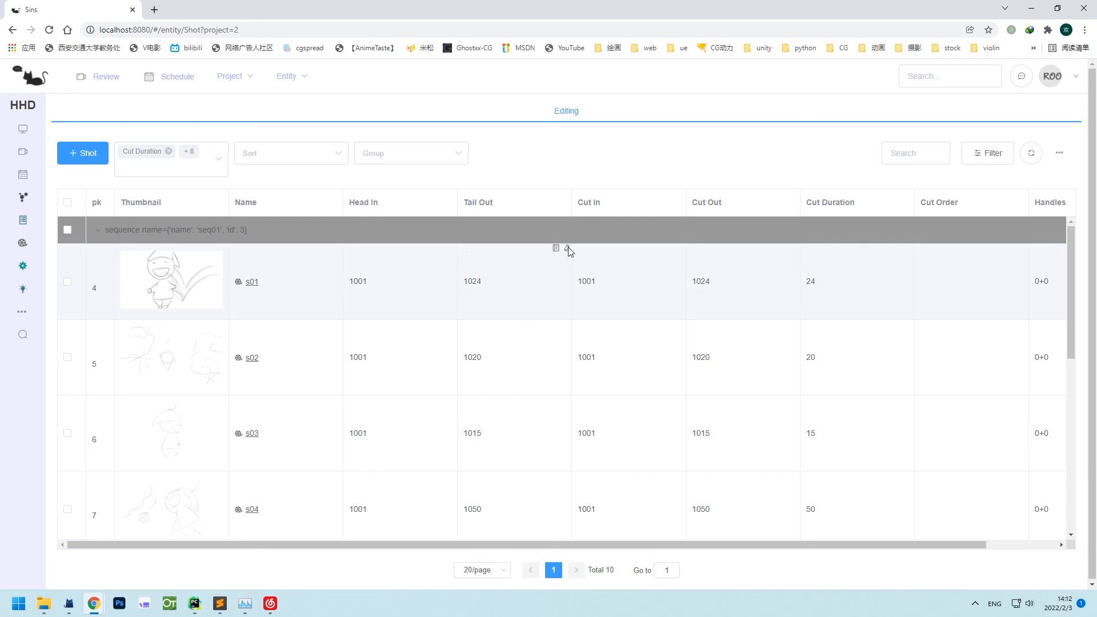
Change s01's Tail Out to 1025 and check the update in its log.
left_click(567, 248)
left_click(514, 277)
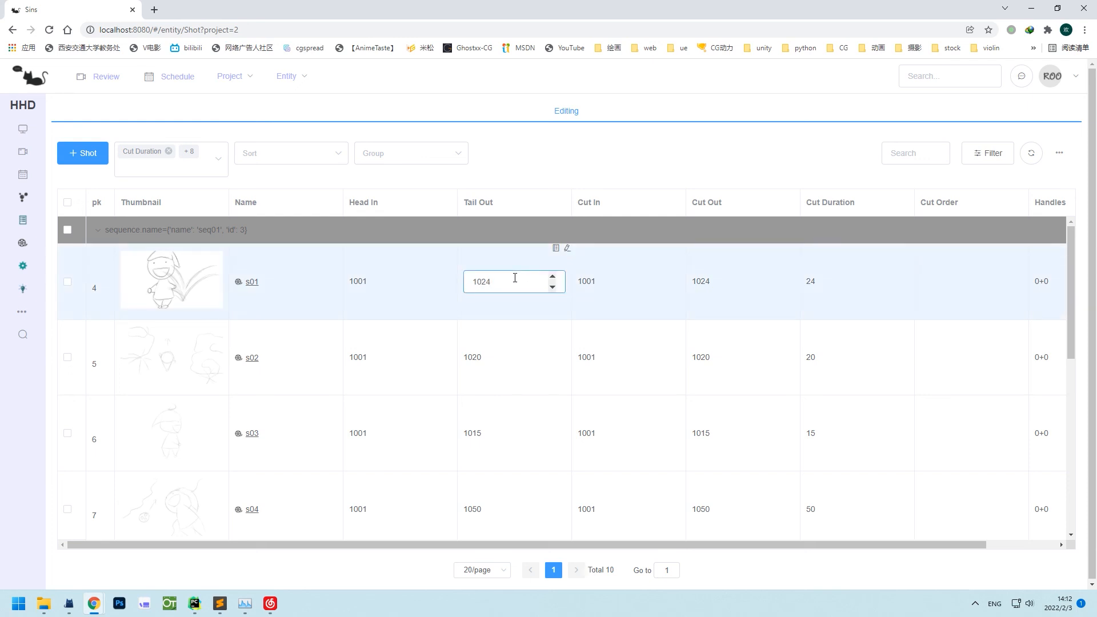
key("Return")
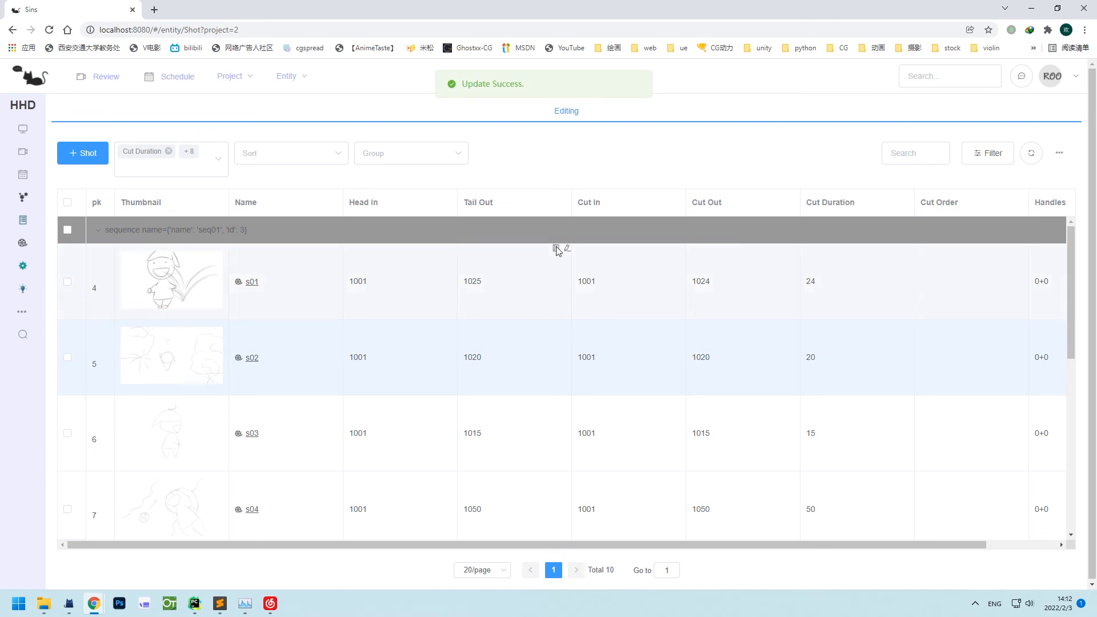
left_click(556, 249)
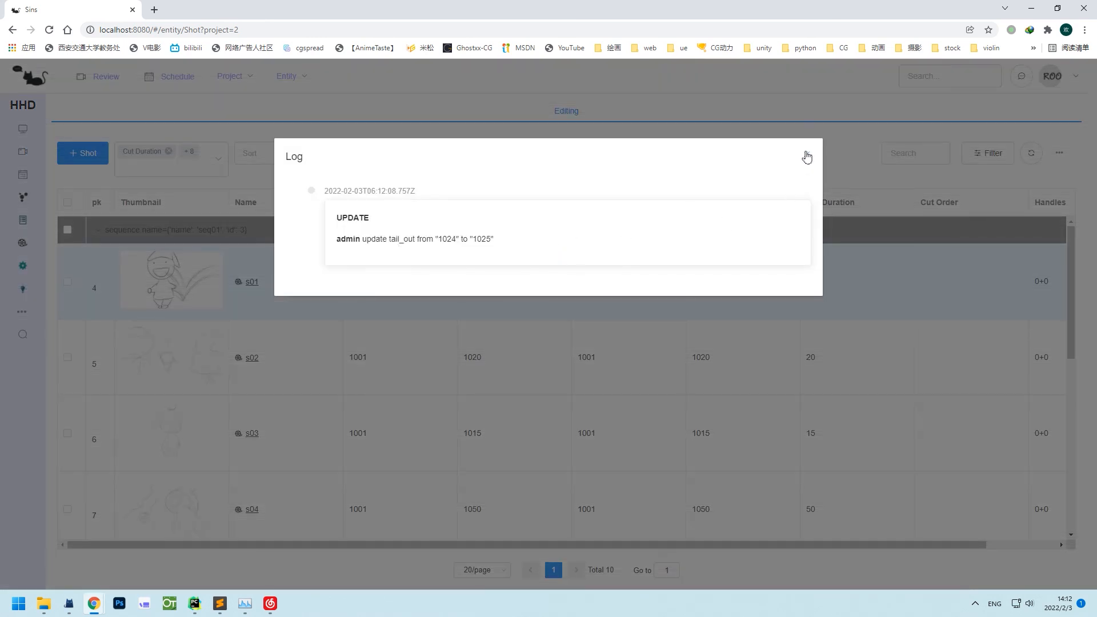
left_click(806, 157)
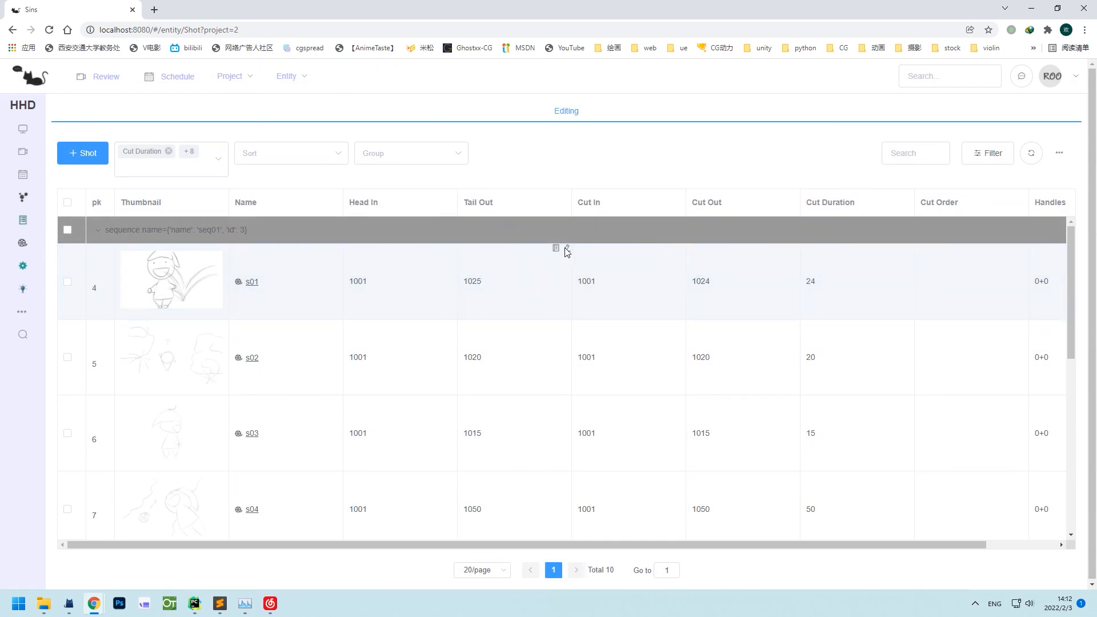
Restore s01's Tail Out to 1024.
left_click(566, 249)
left_click(535, 280)
scroll(534, 284, "down", 1)
left_click(536, 337)
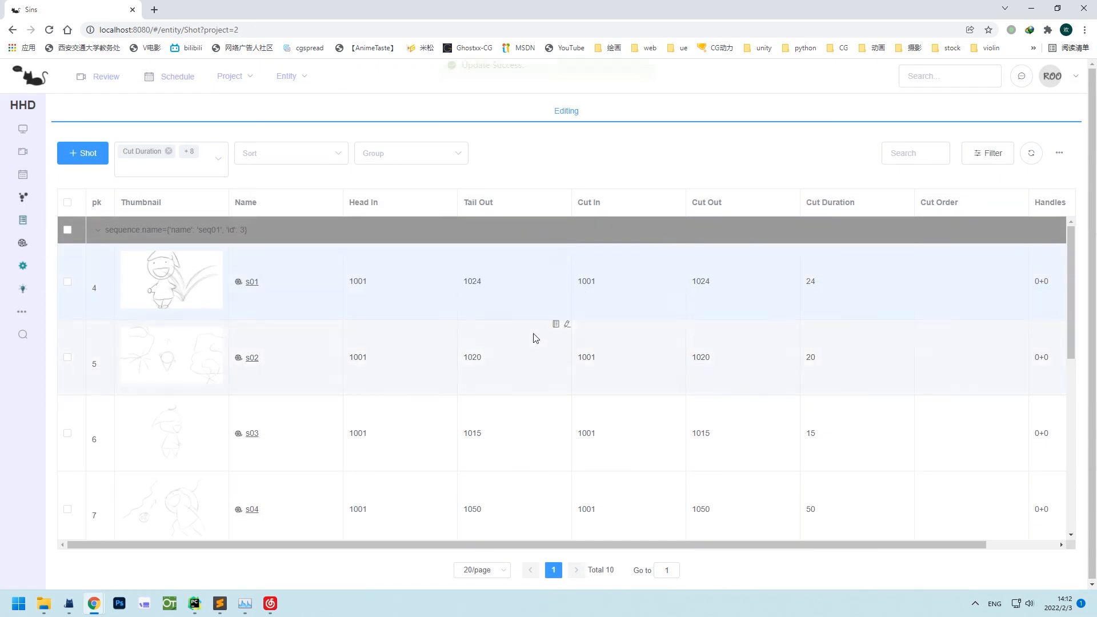
Look through the shot table's Fields, Sort, Group and Filter options.
left_click(177, 166)
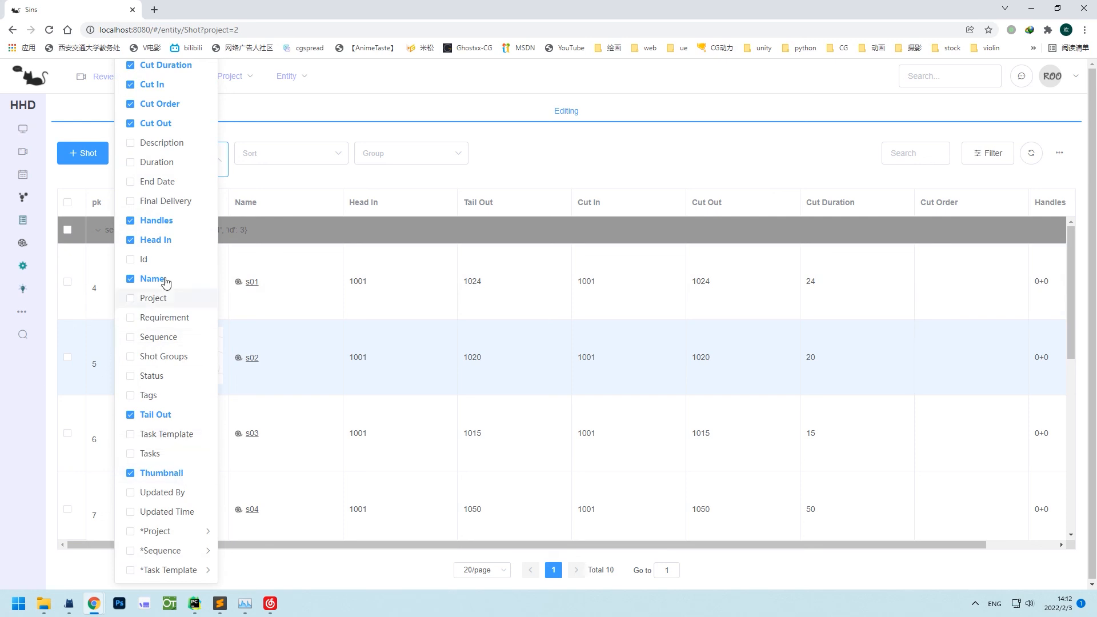
left_click(292, 153)
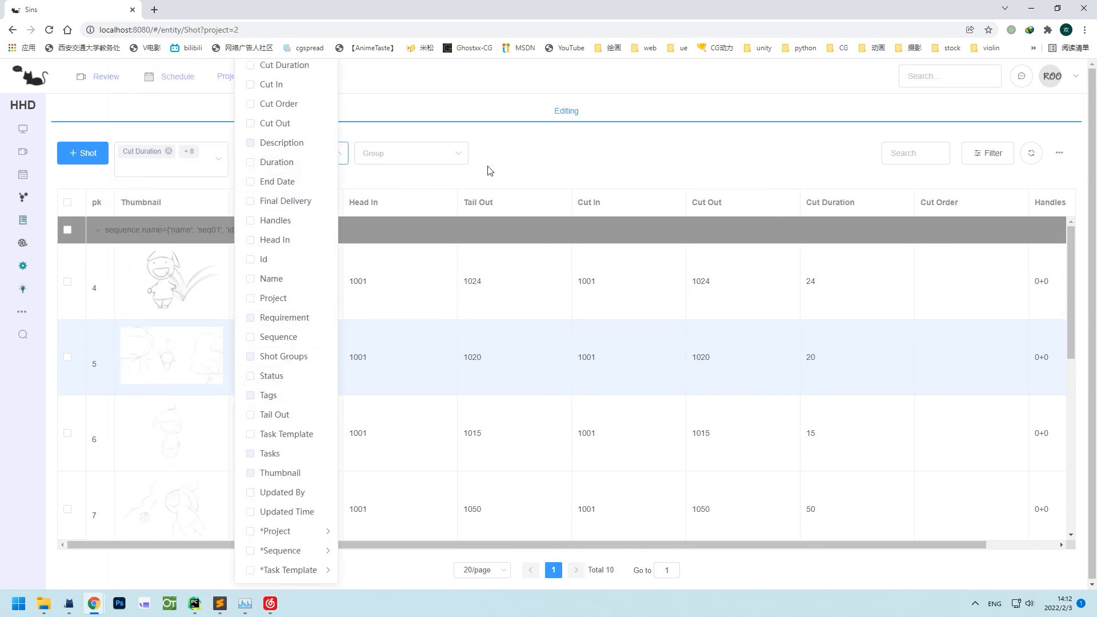
left_click(434, 154)
mouse_move(434, 550)
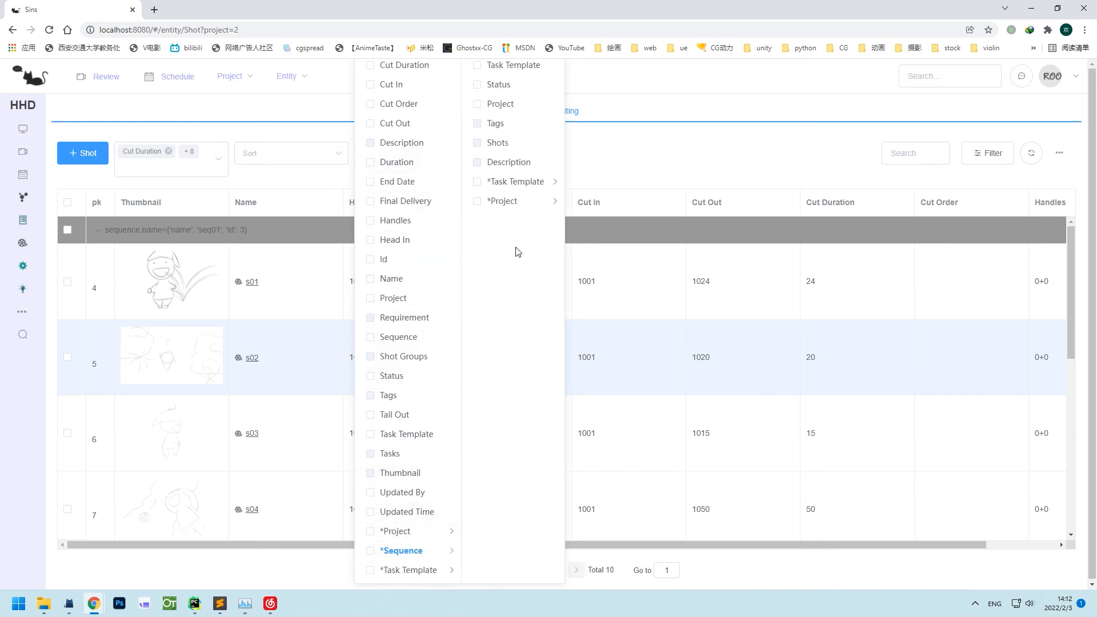
left_click(633, 165)
left_click(988, 153)
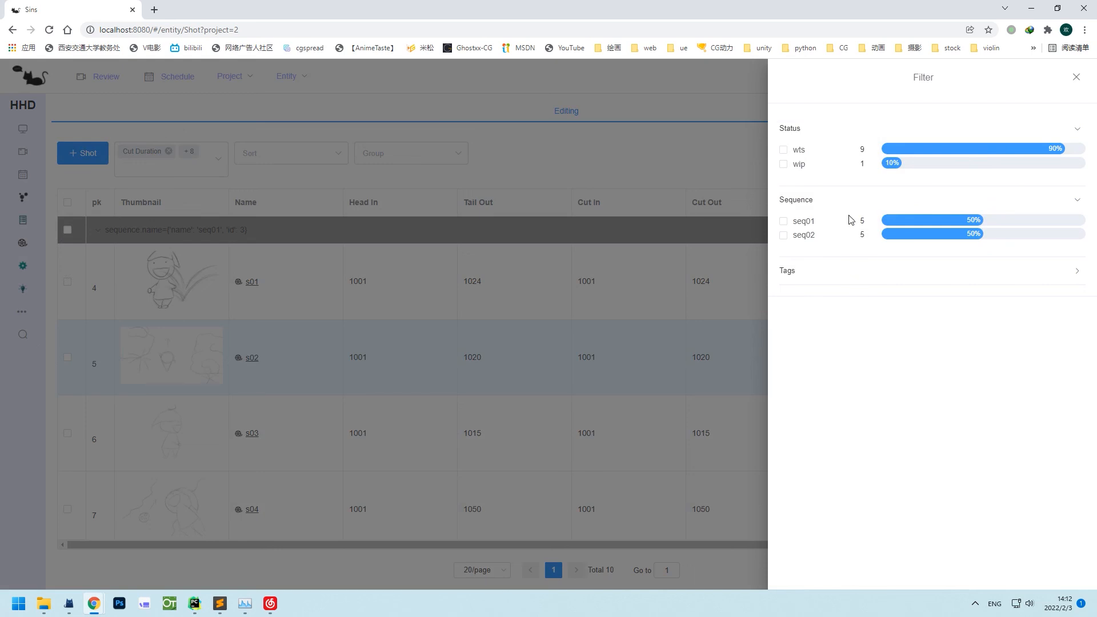
left_click(611, 322)
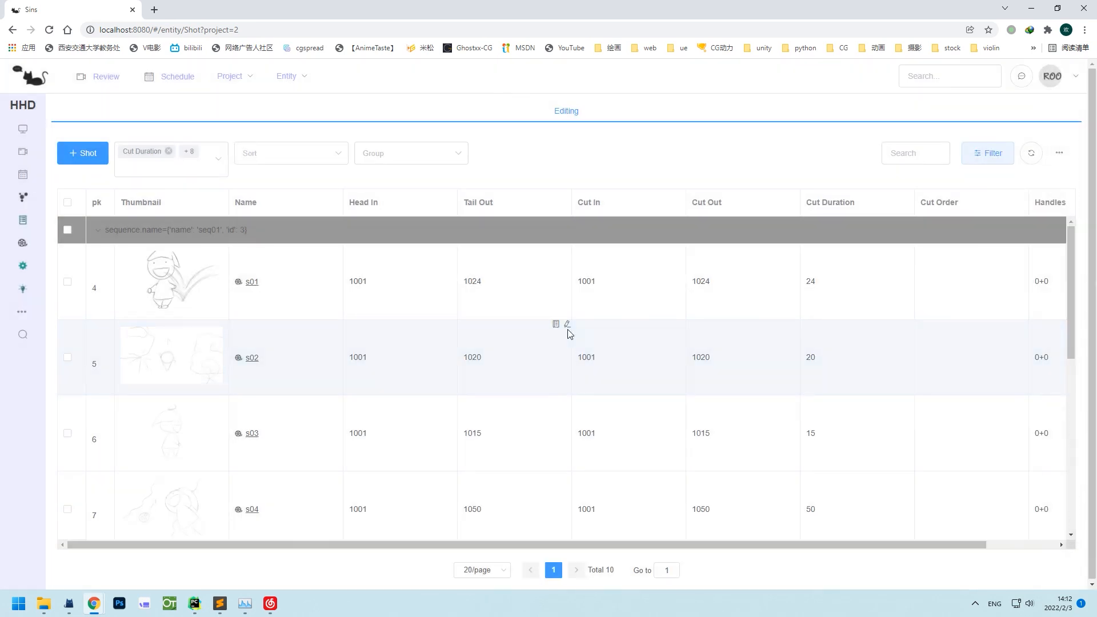
Export shots s01 and s02 to an Excel file on the Desktop and open it.
left_click(68, 281)
left_click(68, 357)
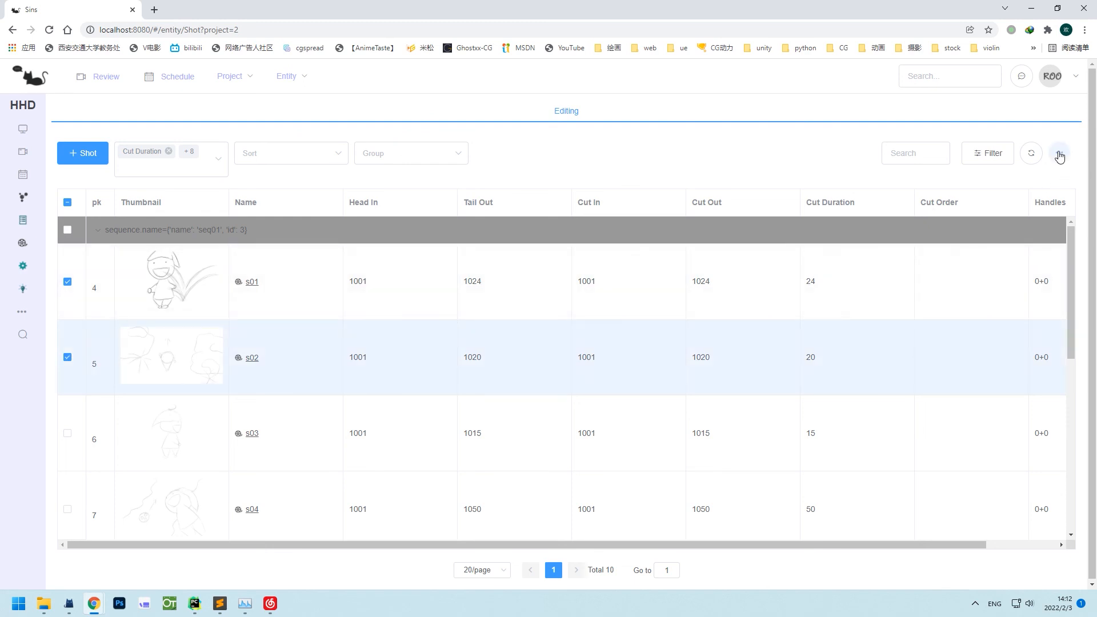
mouse_move(1058, 153)
left_click(1042, 187)
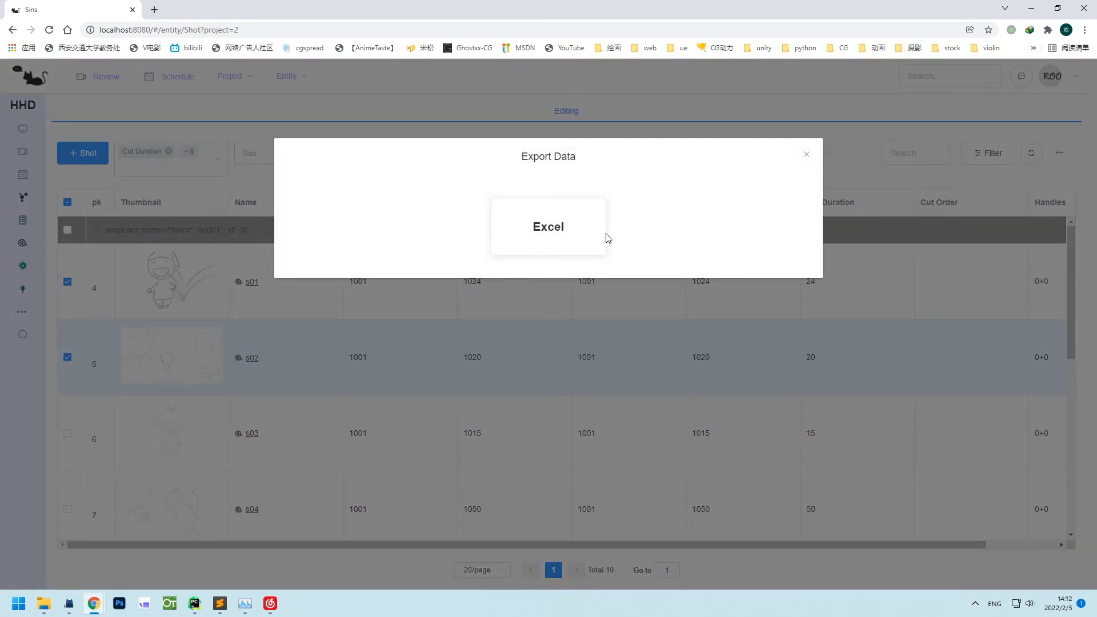
left_click(548, 225)
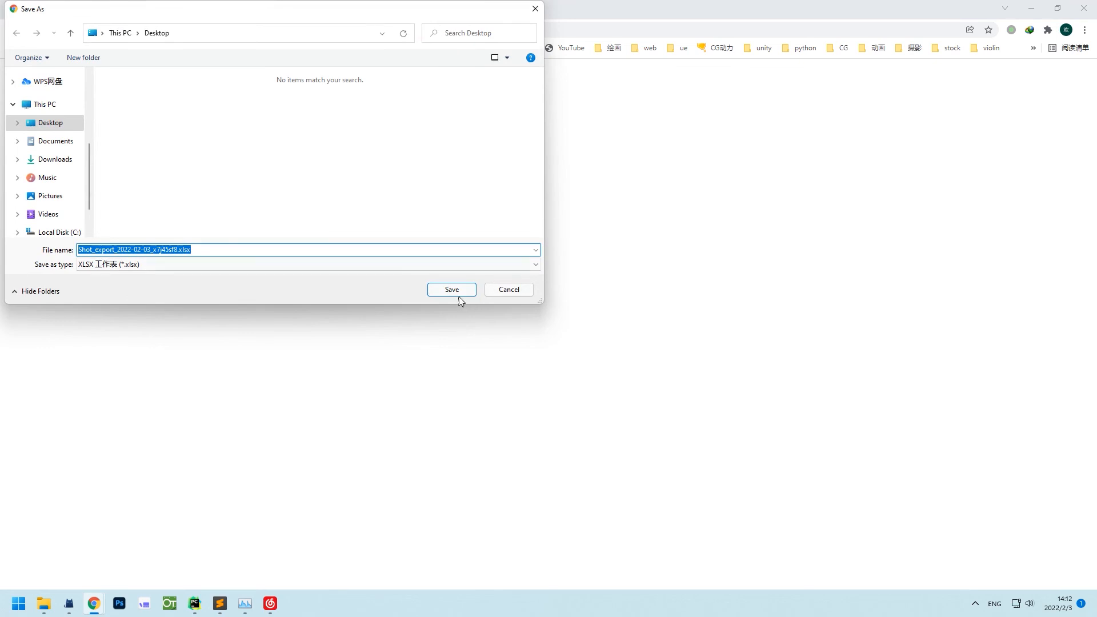
left_click(451, 290)
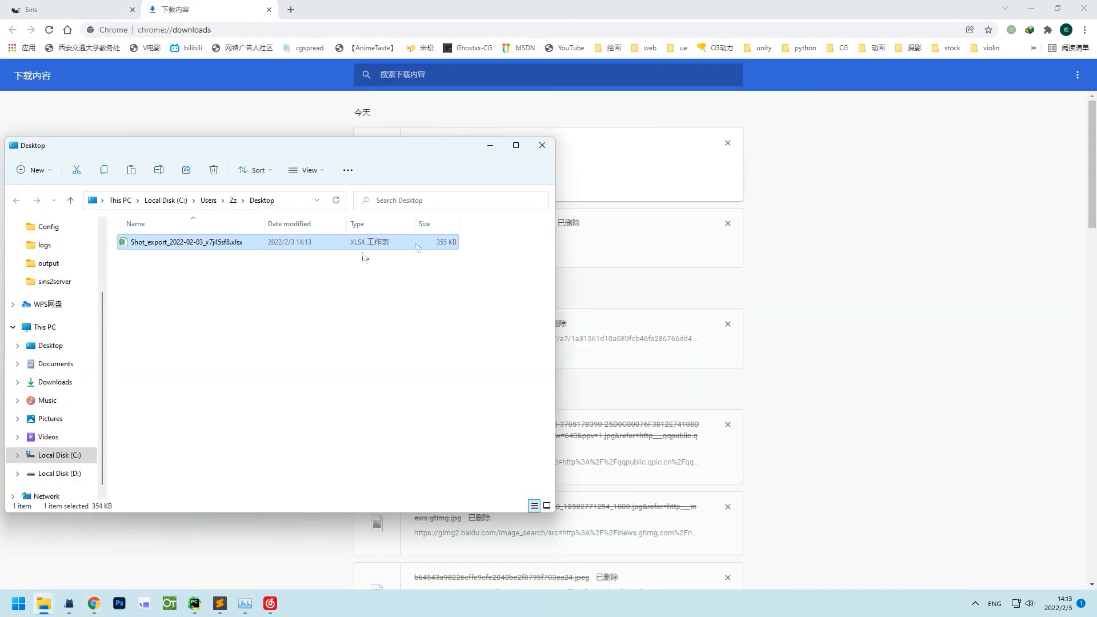
double_click(312, 246)
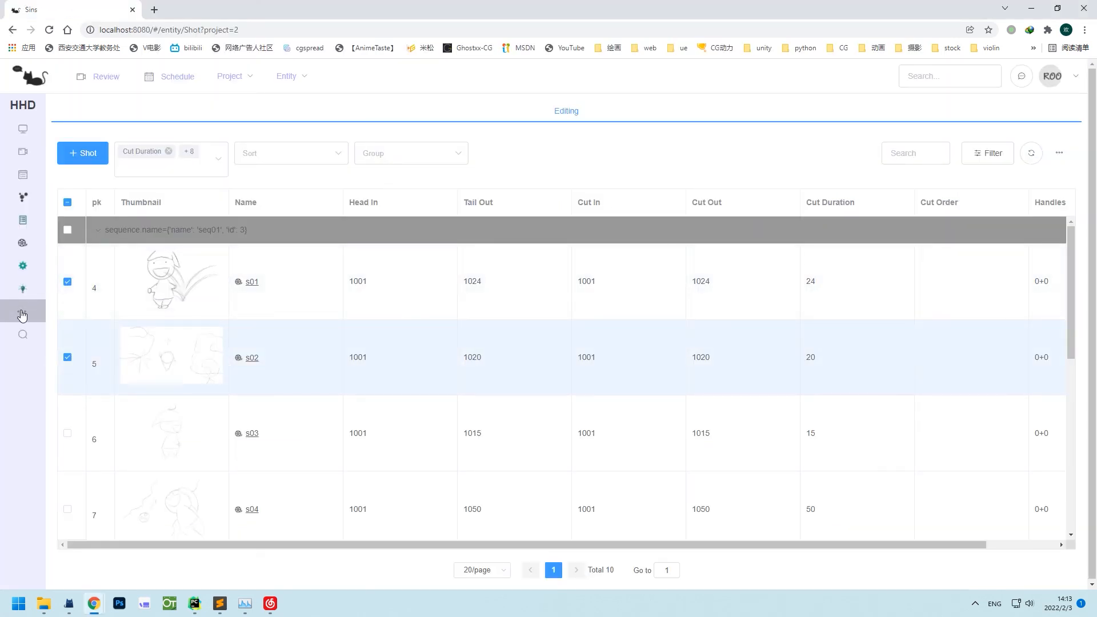
Play sequence seq01 in RV from the Sequence list.
mouse_move(21, 311)
left_click(108, 376)
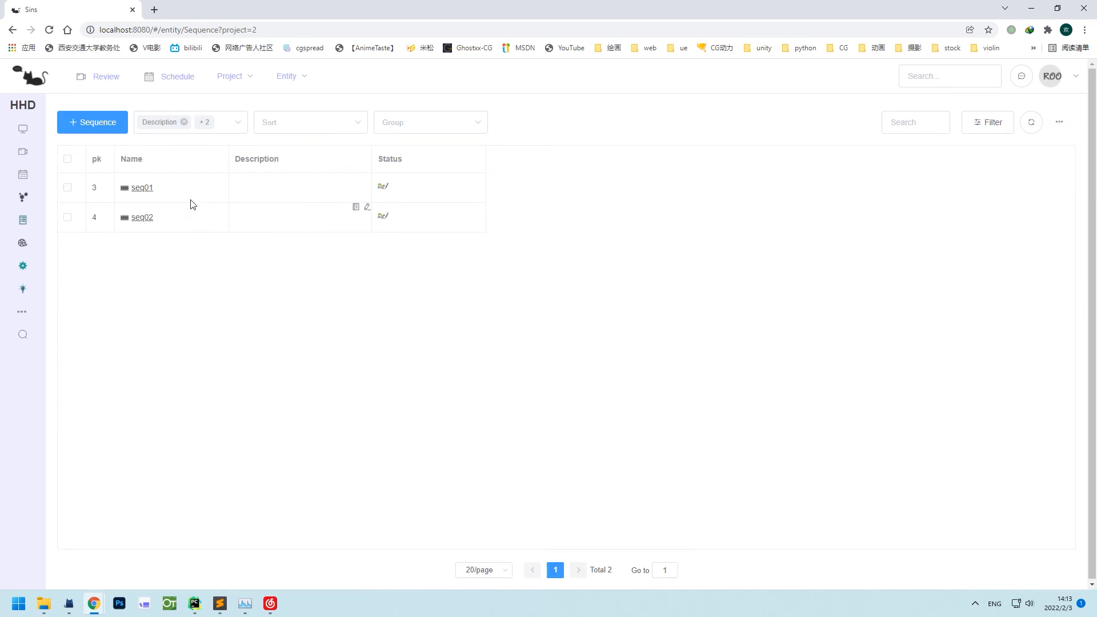
left_click(67, 188)
mouse_move(1058, 122)
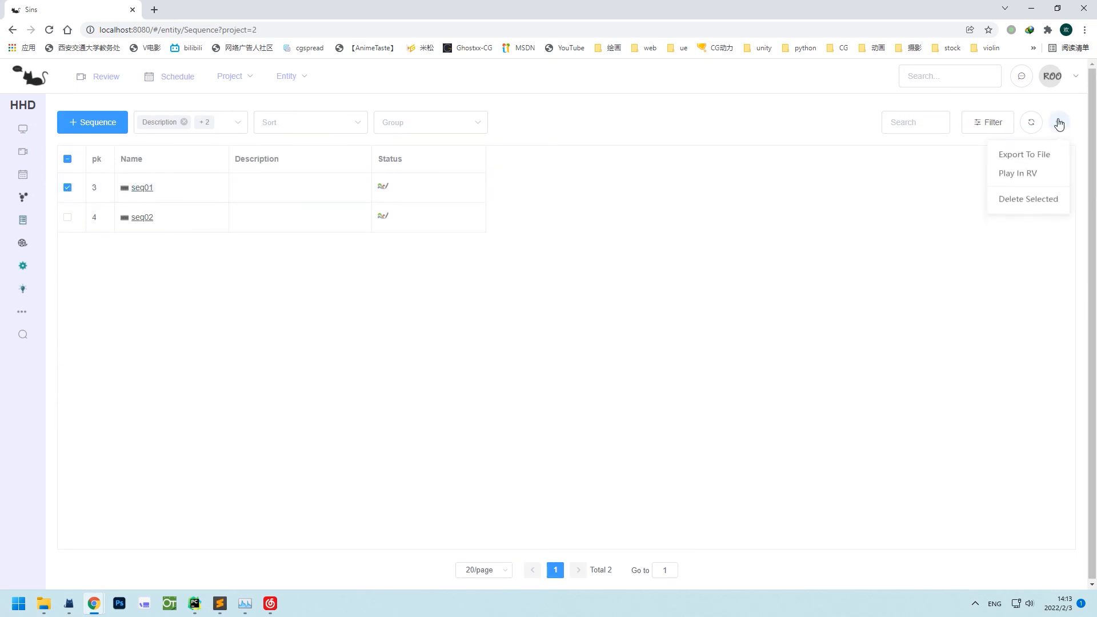
left_click(1040, 176)
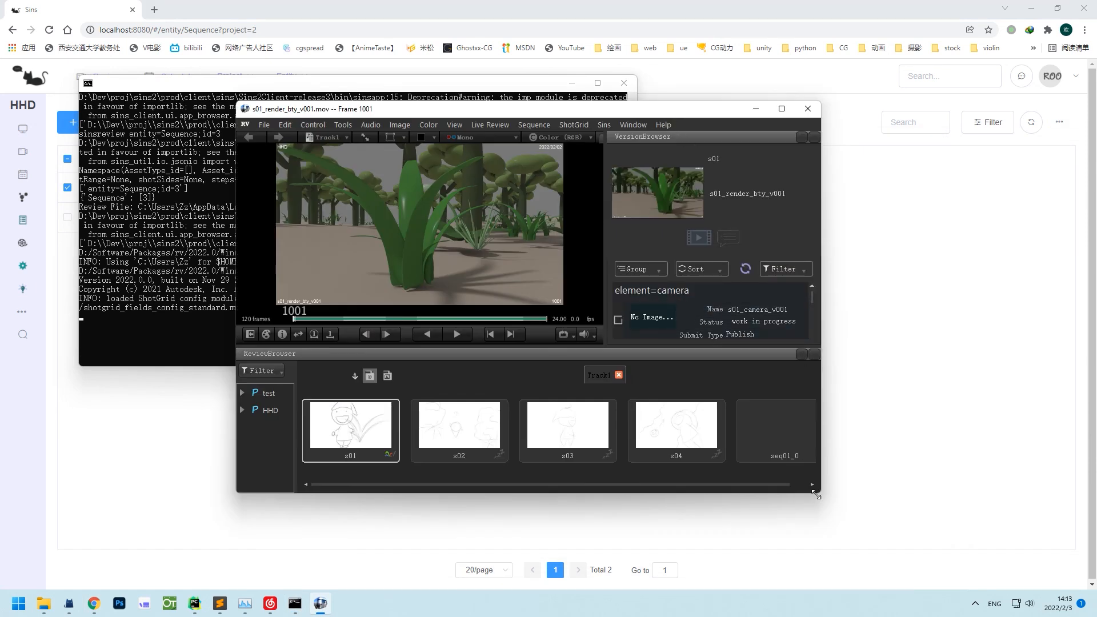
Stretch the RV window toward the screen's bottom-right to enlarge seq01's playback.
left_click_drag(817, 495, 1088, 577)
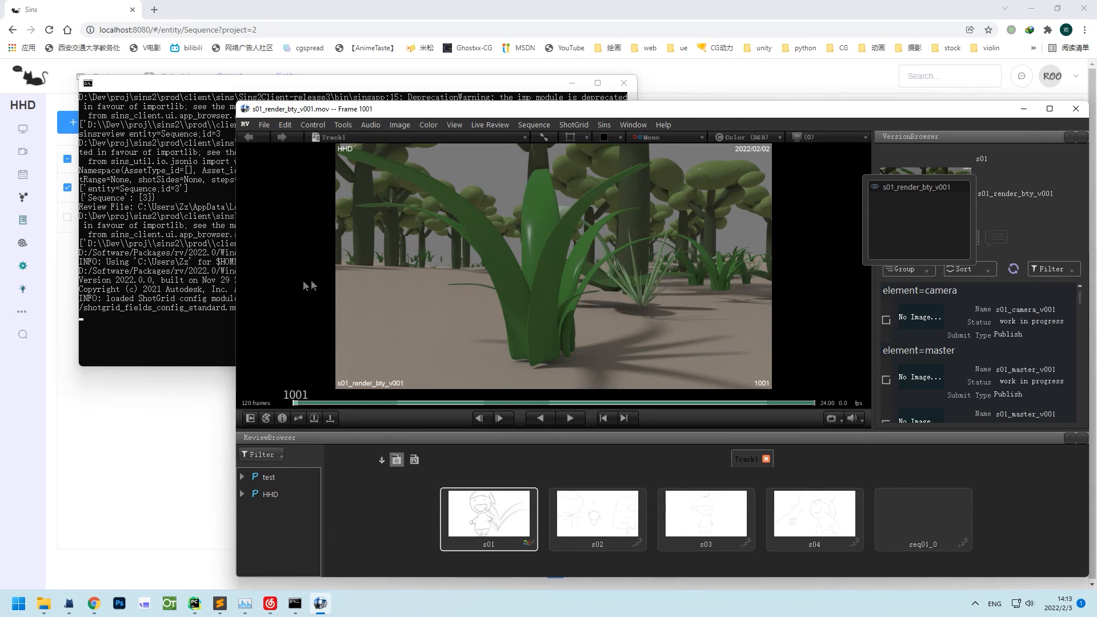